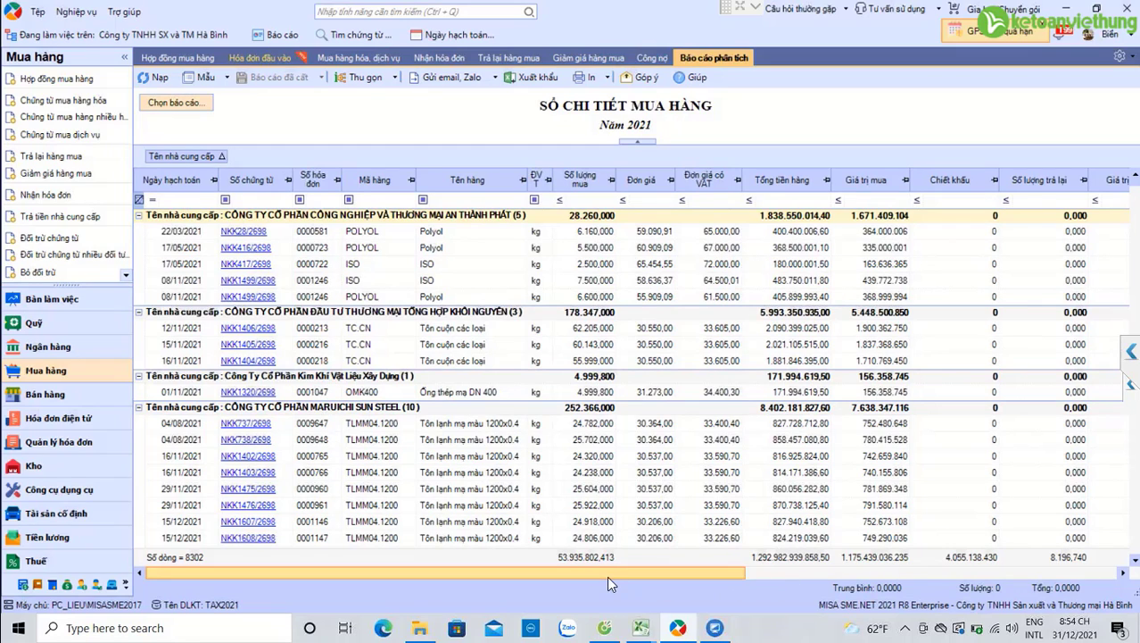
- Filter the purchase detail report's TK Nợ column to show only lines debited to account 632
{"action": "left_click_drag", "start_coordinate": [606, 569], "coordinate": [1049, 565]}
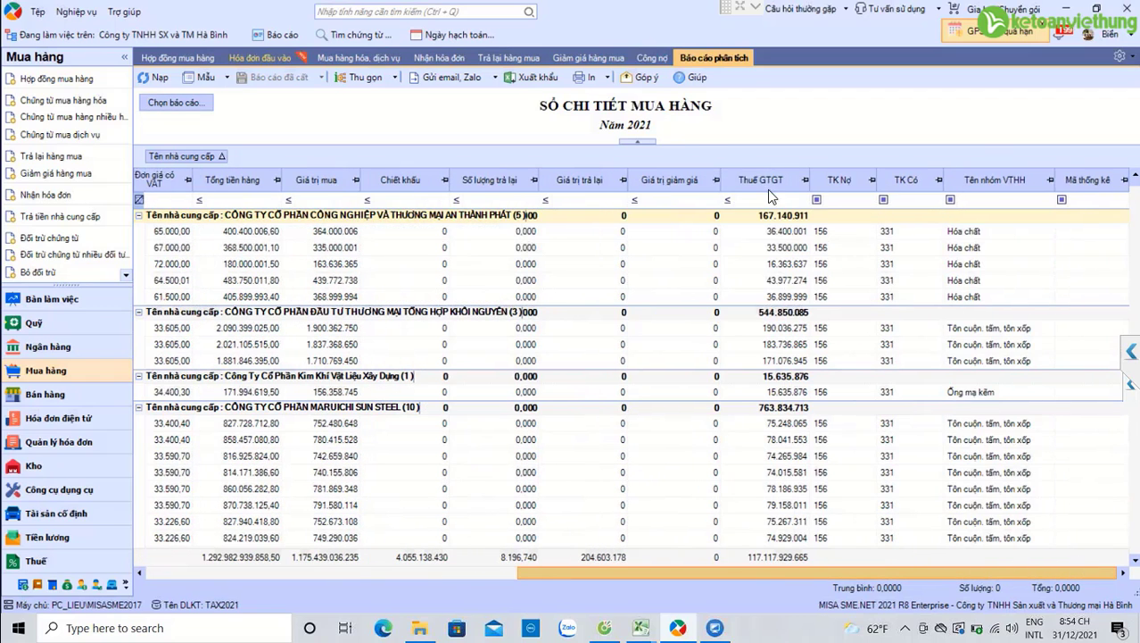
{"action": "left_click", "coordinate": [840, 232]}
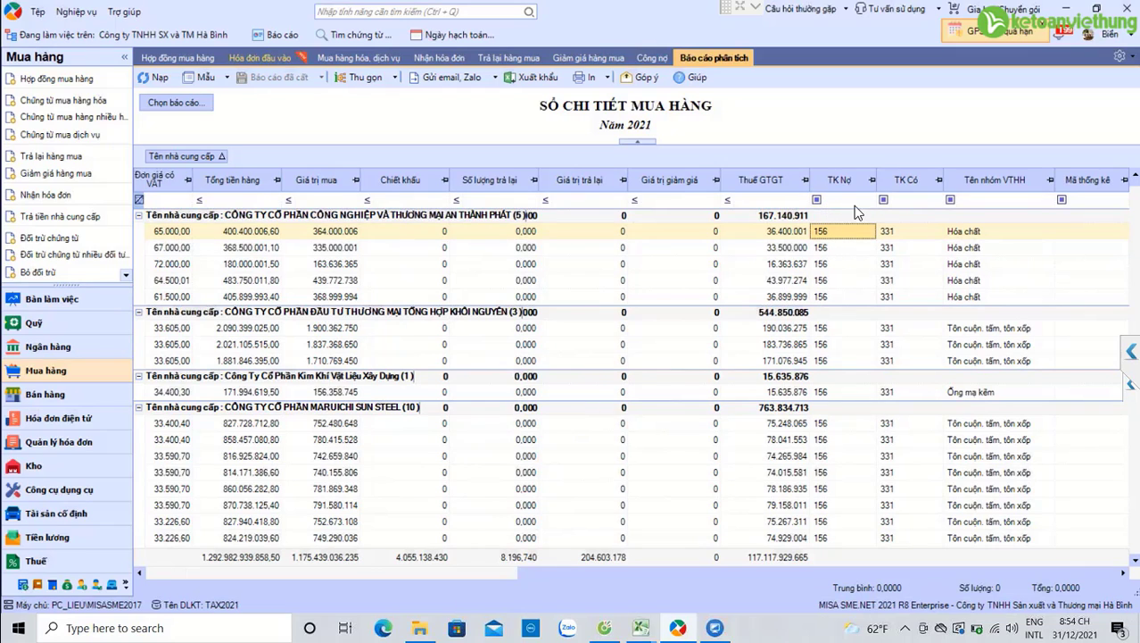
{"action": "scroll", "coordinate": [1057, 224], "scroll_direction": "left", "scroll_amount": 5}
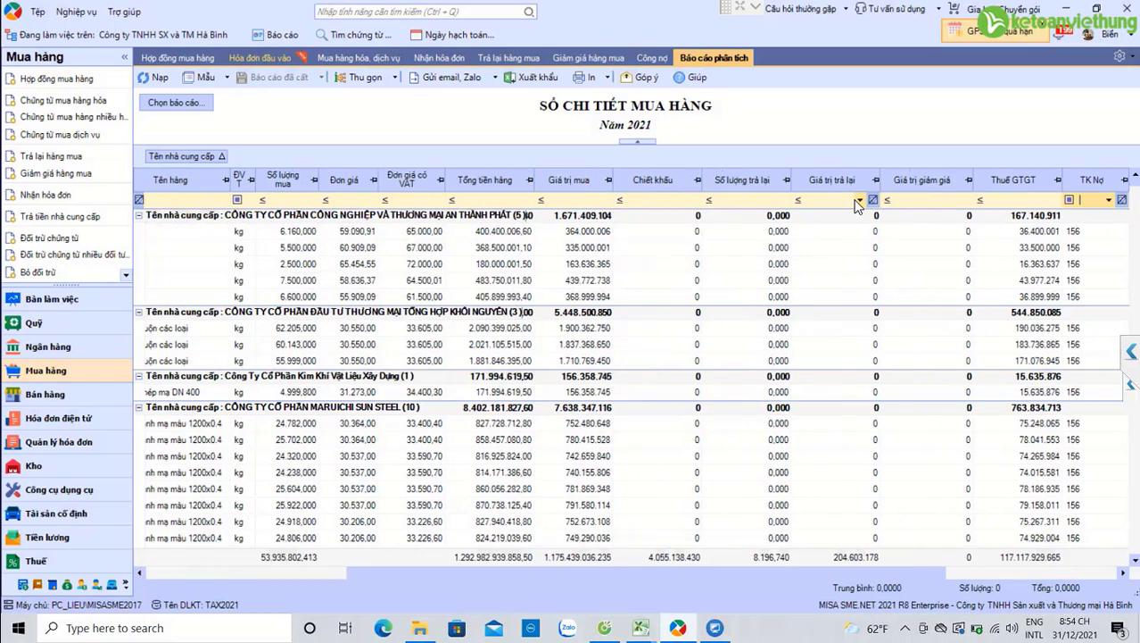
{"action": "left_click", "coordinate": [1108, 202]}
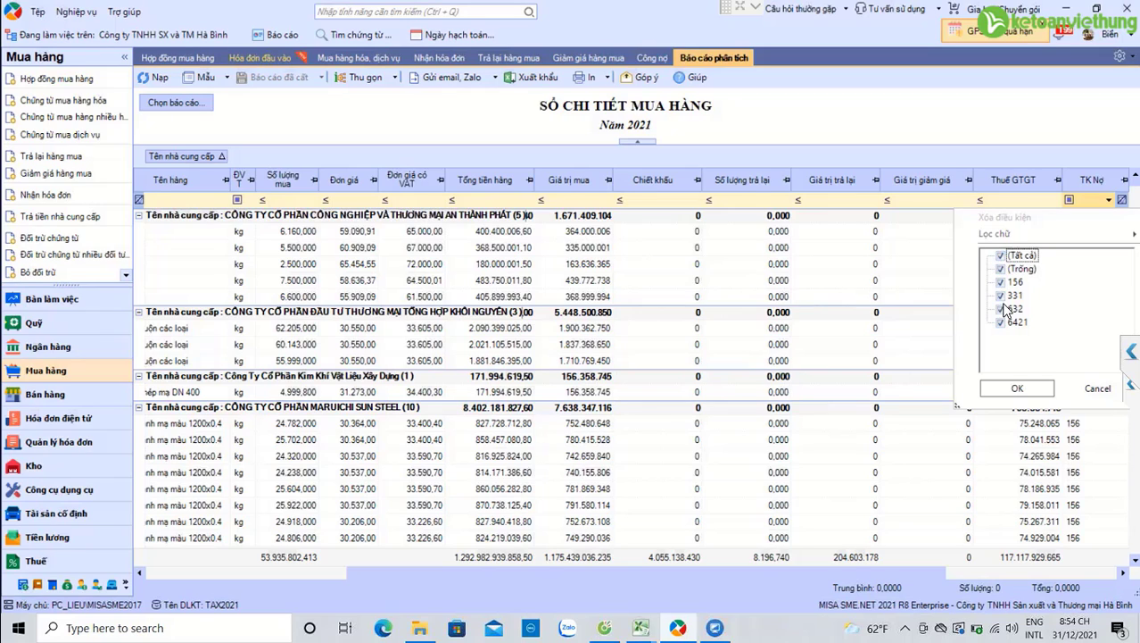
{"action": "left_click", "coordinate": [1001, 256]}
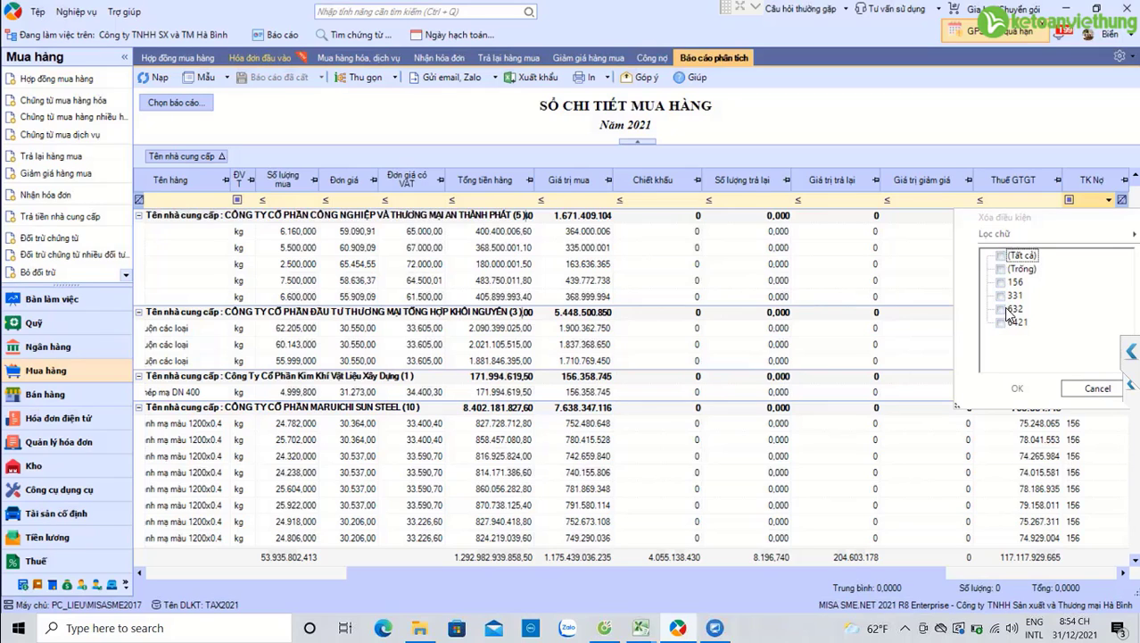
{"action": "left_click", "coordinate": [1001, 309]}
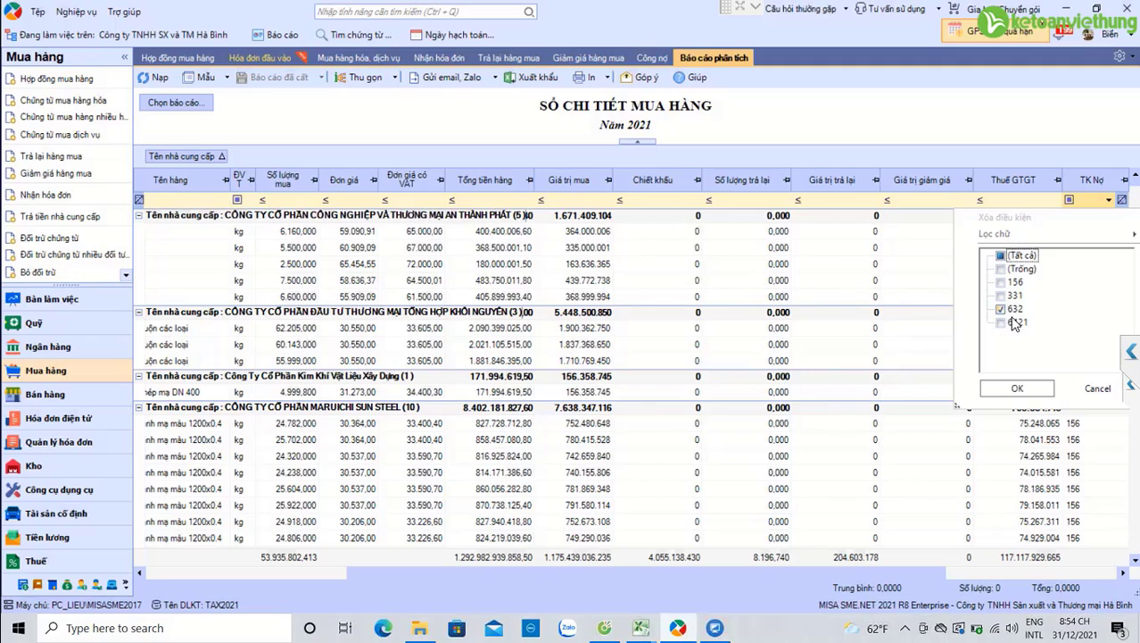
{"action": "left_click", "coordinate": [1006, 387]}
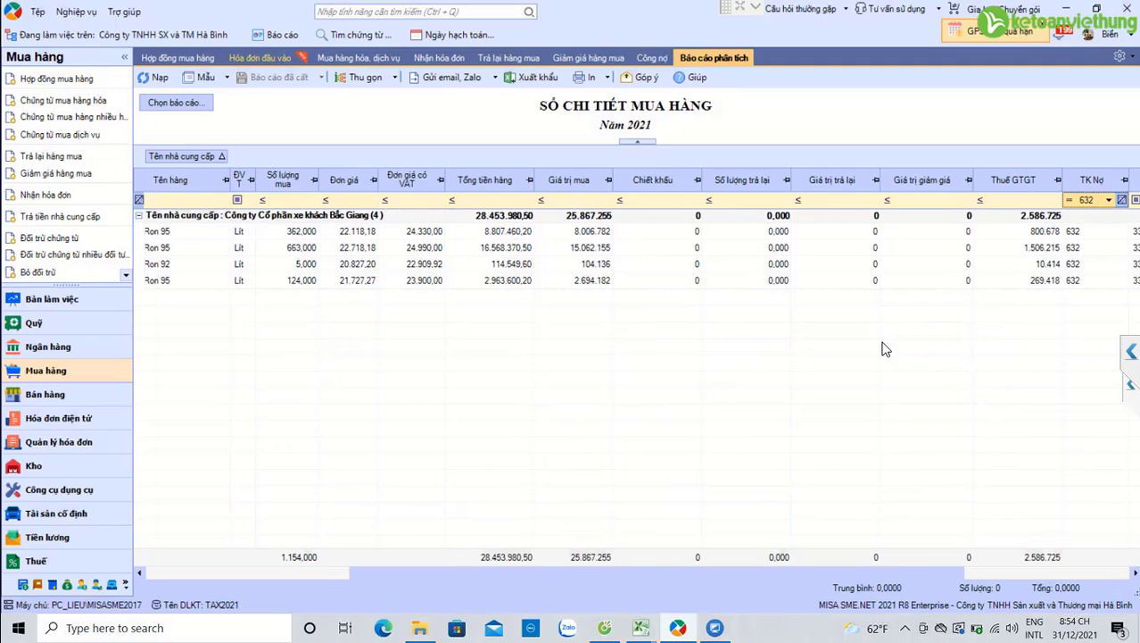
- Open the first Xăng Ron 95 purchase voucher from the filtered lines, check its TK chi phí account, and close the voucher
{"action": "left_click", "coordinate": [366, 249]}
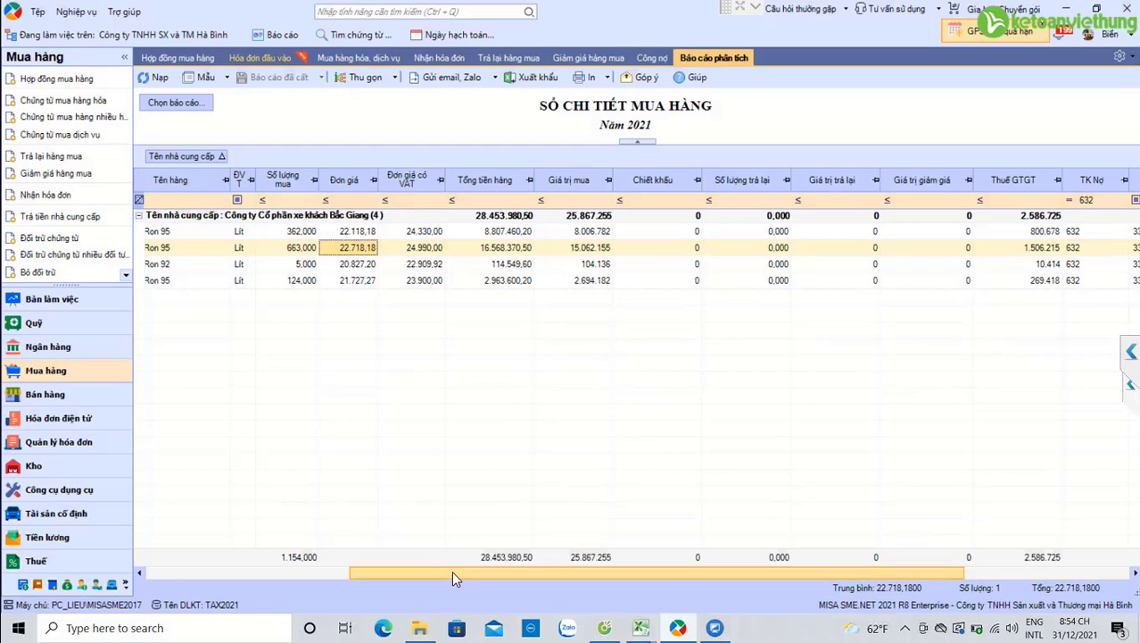
{"action": "left_click_drag", "start_coordinate": [420, 572], "coordinate": [254, 555]}
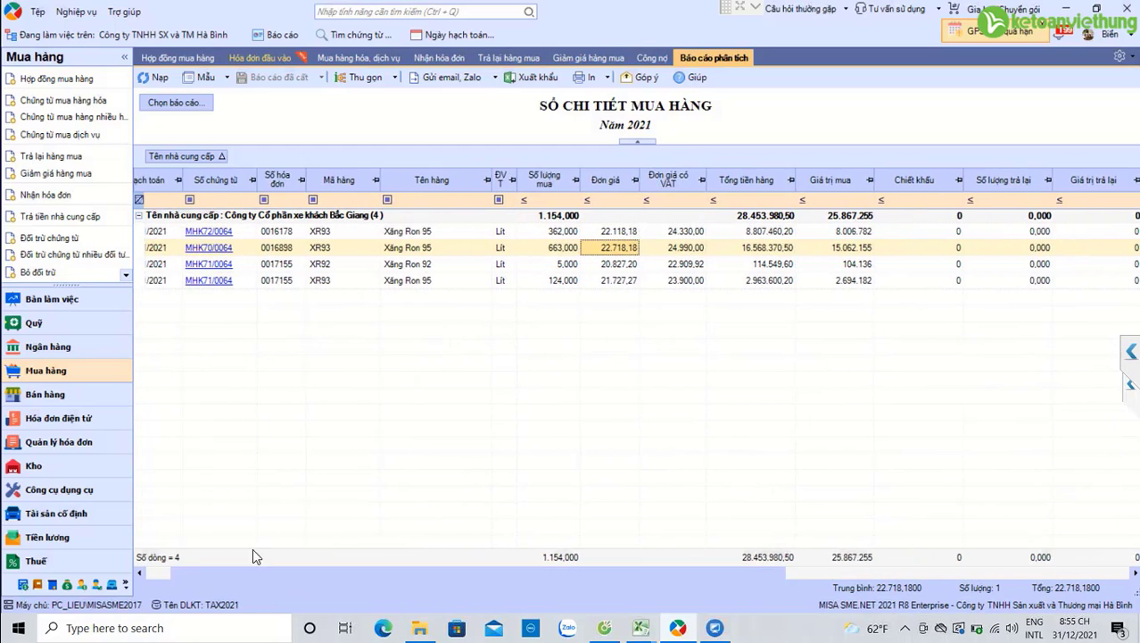
{"action": "left_click", "coordinate": [219, 235]}
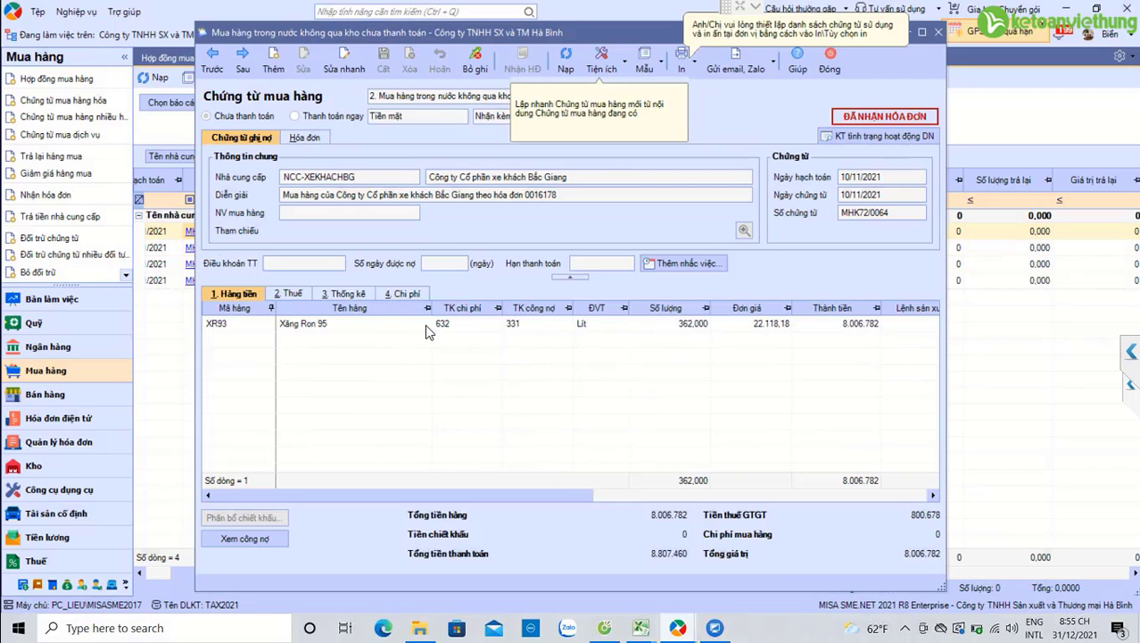
{"action": "left_click", "coordinate": [458, 327]}
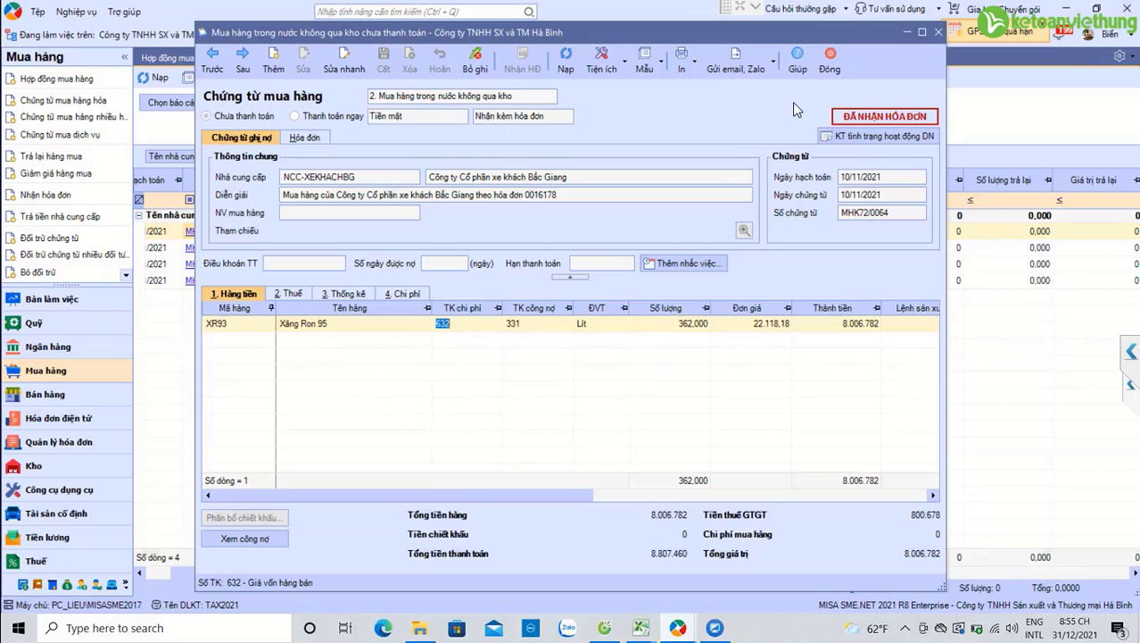
{"action": "left_click", "coordinate": [828, 65]}
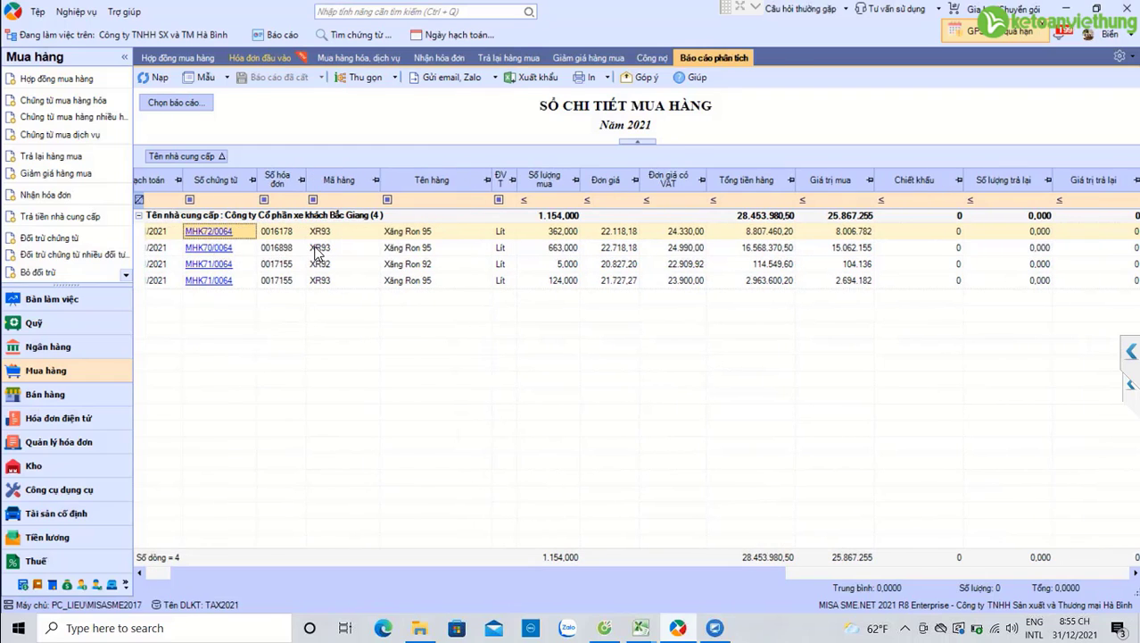
- Check the posting dates of the remaining fuel purchase lines in the filtered report
{"action": "left_click", "coordinate": [161, 247]}
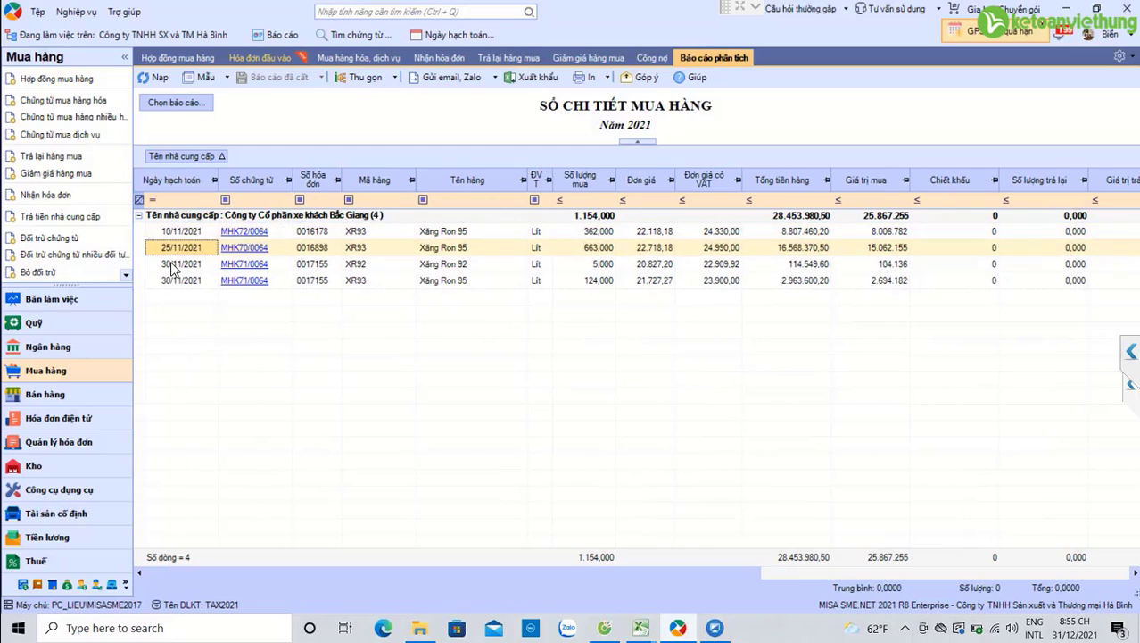
{"action": "left_click", "coordinate": [176, 281]}
{"action": "key", "text": "ctrl+a"}
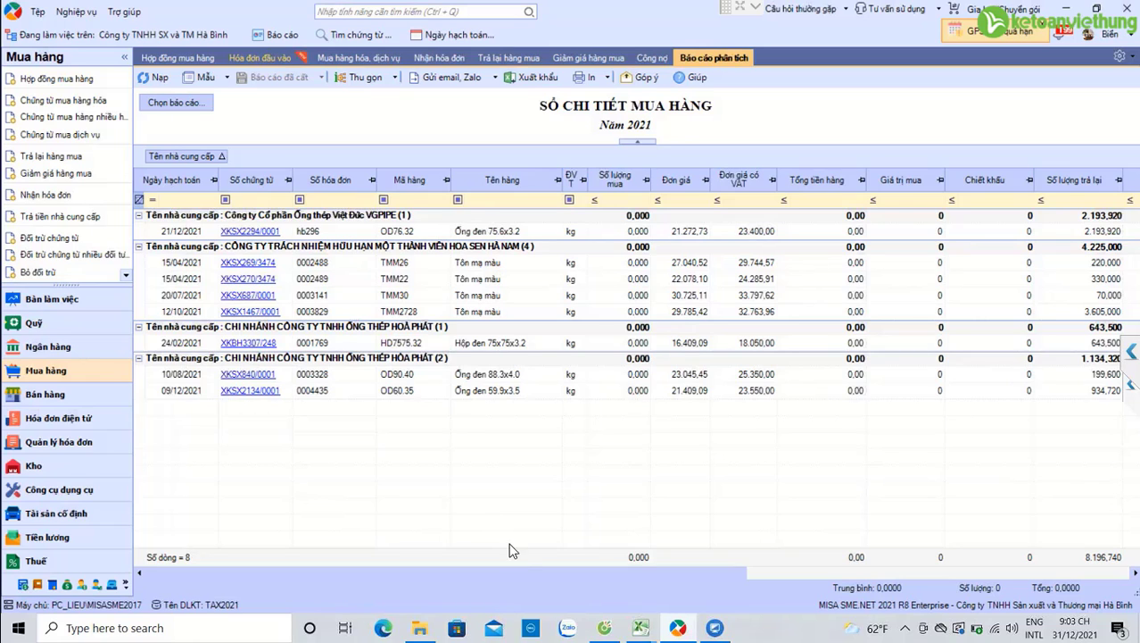
- Change the TK Nợ filter to show only lines debited to account 156
{"action": "left_click_drag", "start_coordinate": [539, 578], "coordinate": [595, 572]}
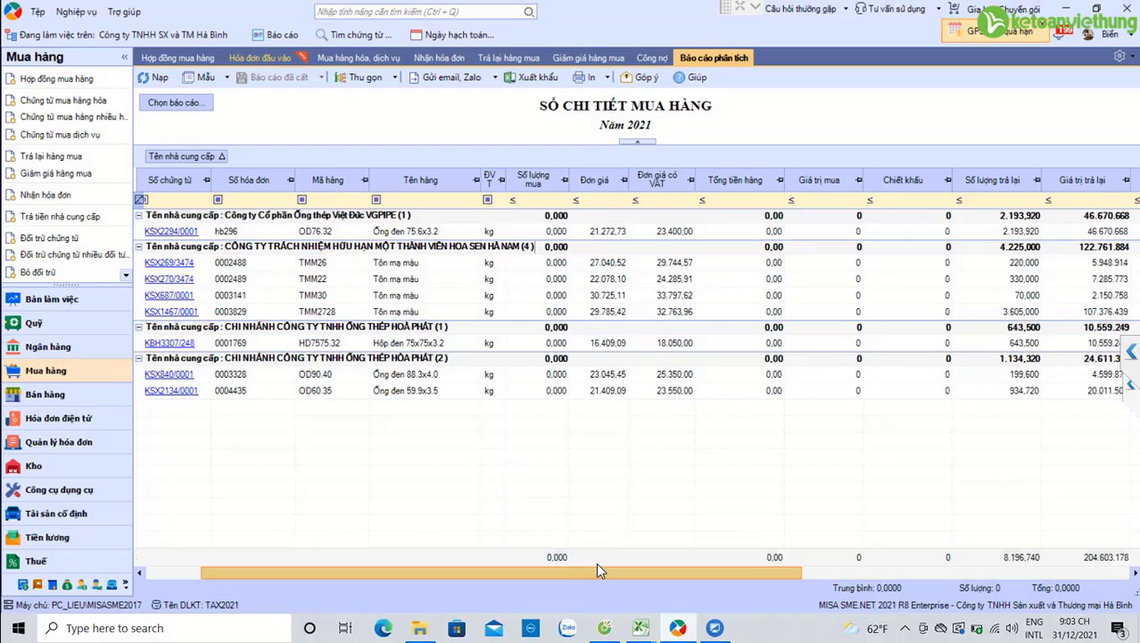
{"action": "scroll", "coordinate": [600, 571], "scroll_direction": "left", "scroll_amount": 3}
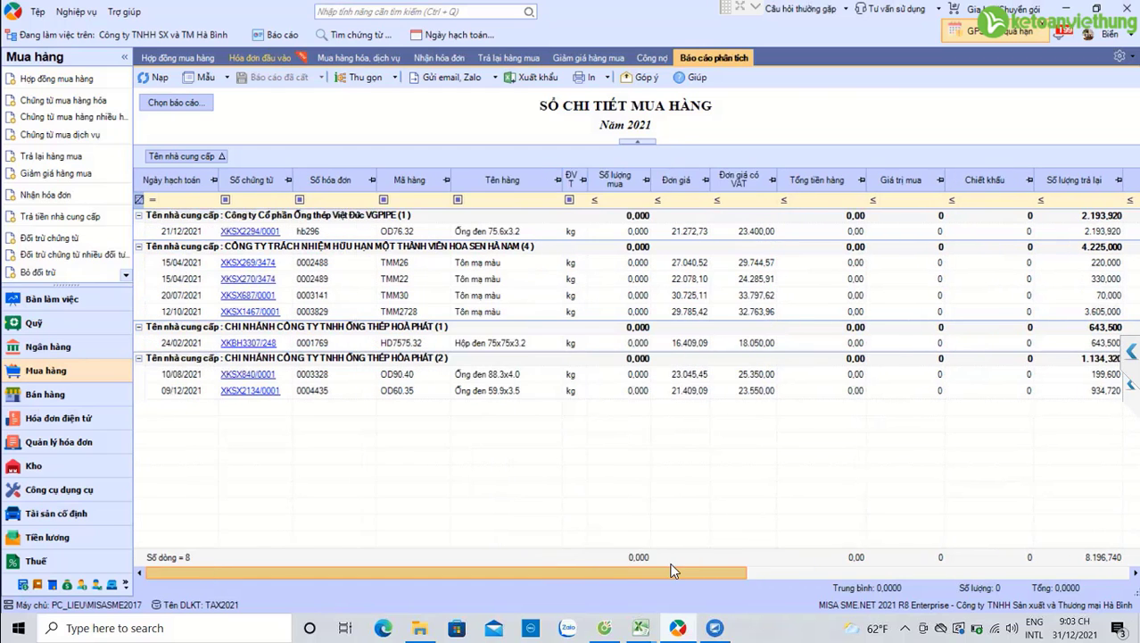
{"action": "scroll", "coordinate": [674, 572], "scroll_direction": "right", "scroll_amount": 6}
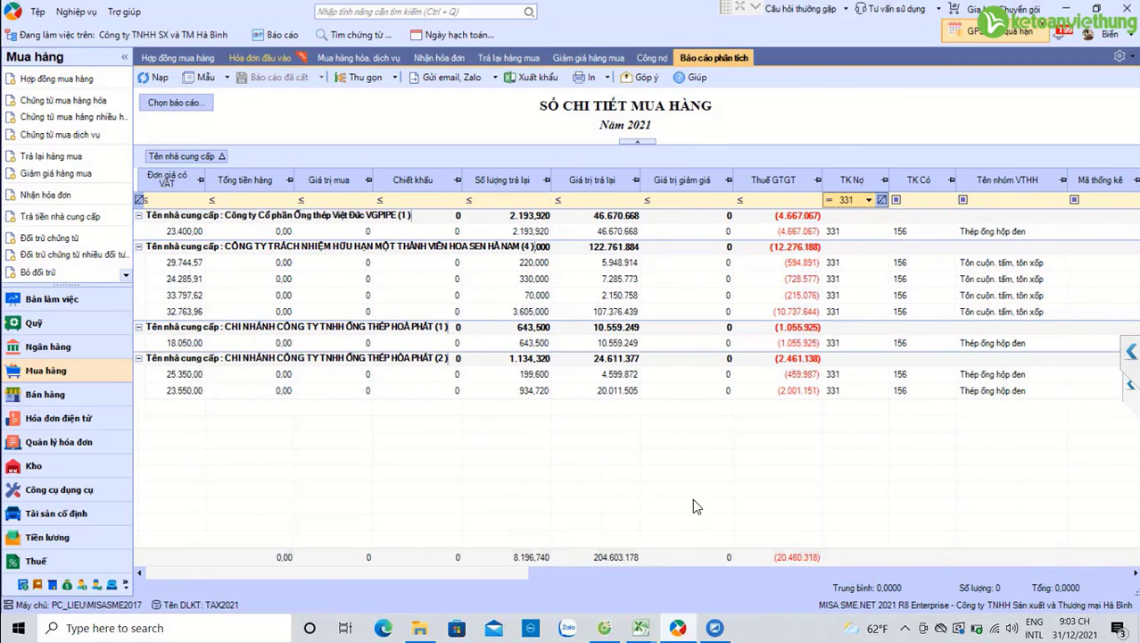
{"action": "left_click", "coordinate": [861, 204]}
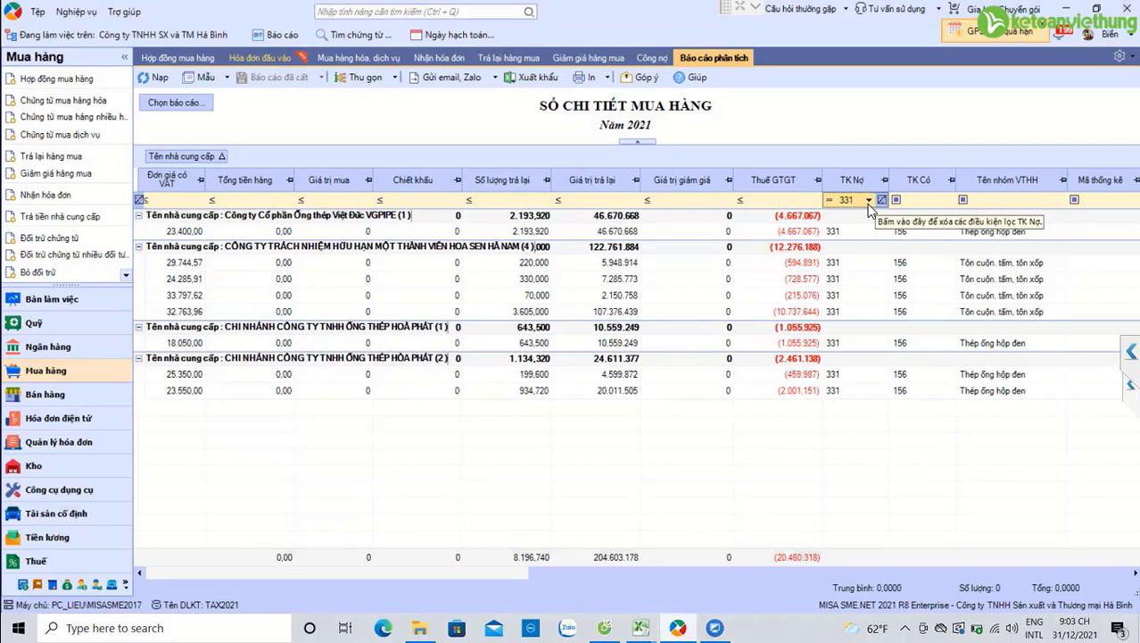
{"action": "left_click", "coordinate": [864, 203]}
{"action": "left_click", "coordinate": [861, 201]}
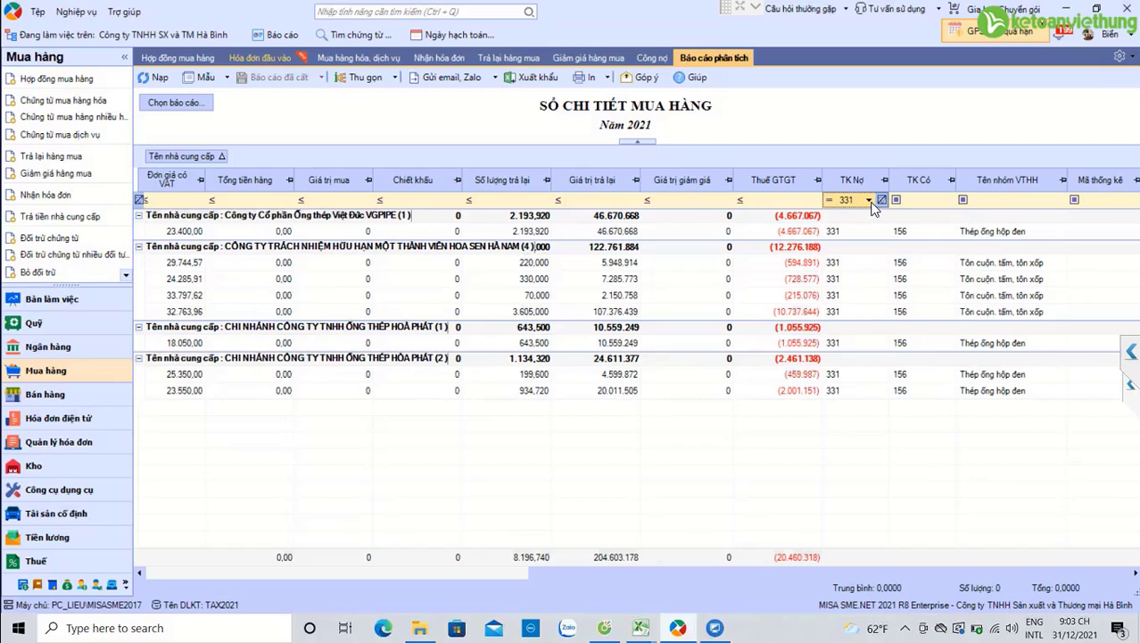
{"action": "left_click", "coordinate": [869, 201]}
{"action": "left_click", "coordinate": [871, 203]}
{"action": "left_click", "coordinate": [870, 201]}
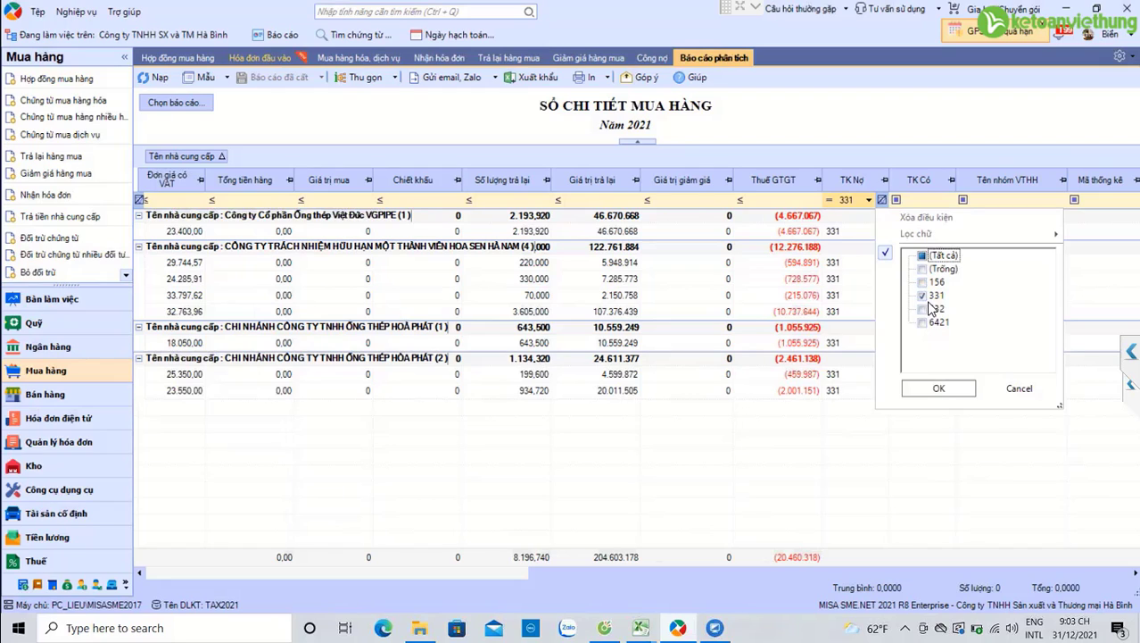
{"action": "left_click", "coordinate": [923, 295]}
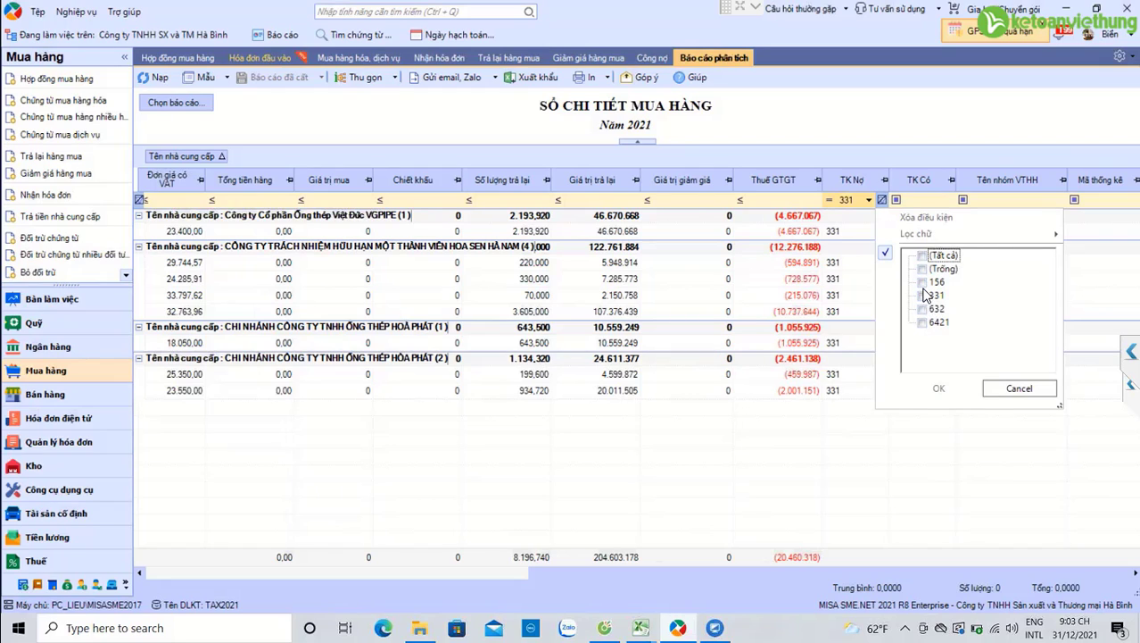
{"action": "left_click", "coordinate": [923, 282]}
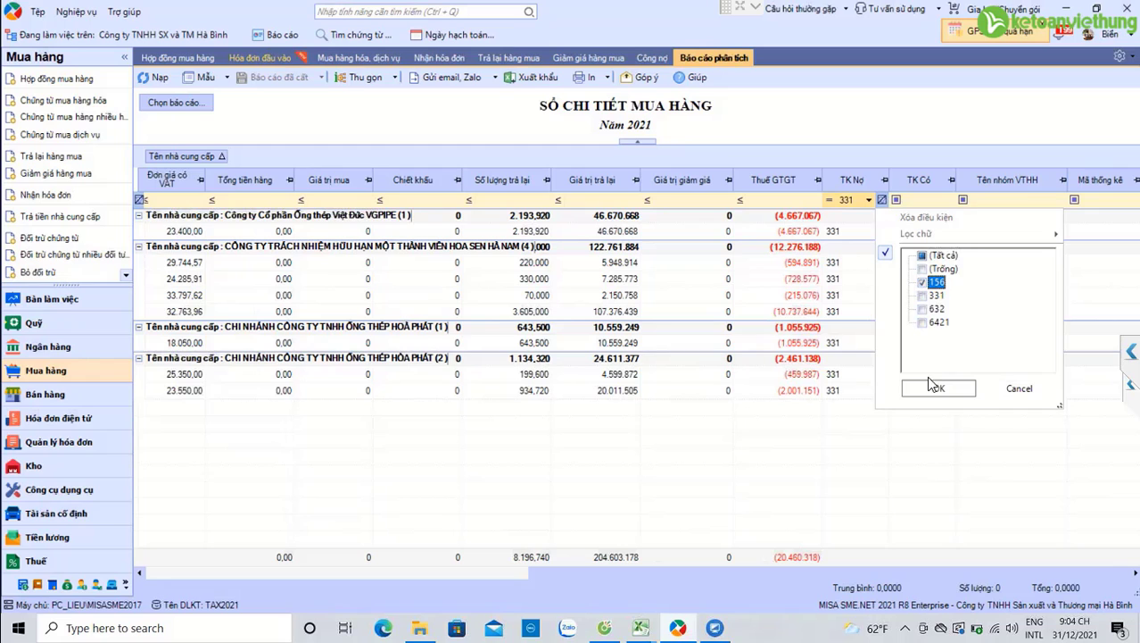
{"action": "left_click", "coordinate": [936, 390]}
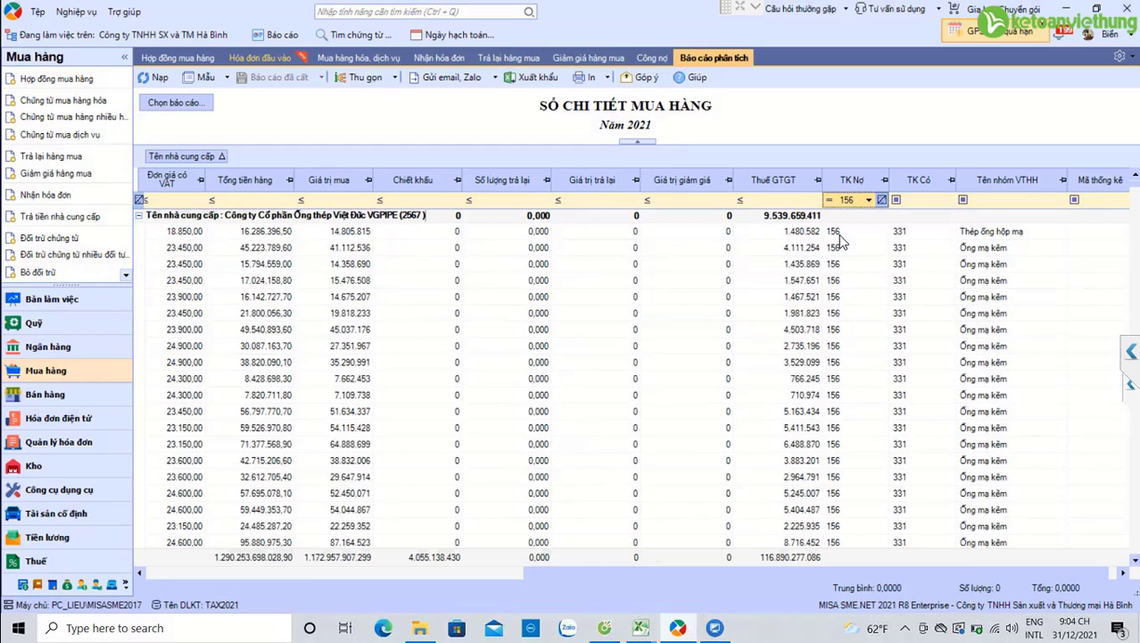
- Review the account 156 purchase lines across the report columns and select a block of six values under Giá trị mua
{"action": "left_click", "coordinate": [668, 365]}
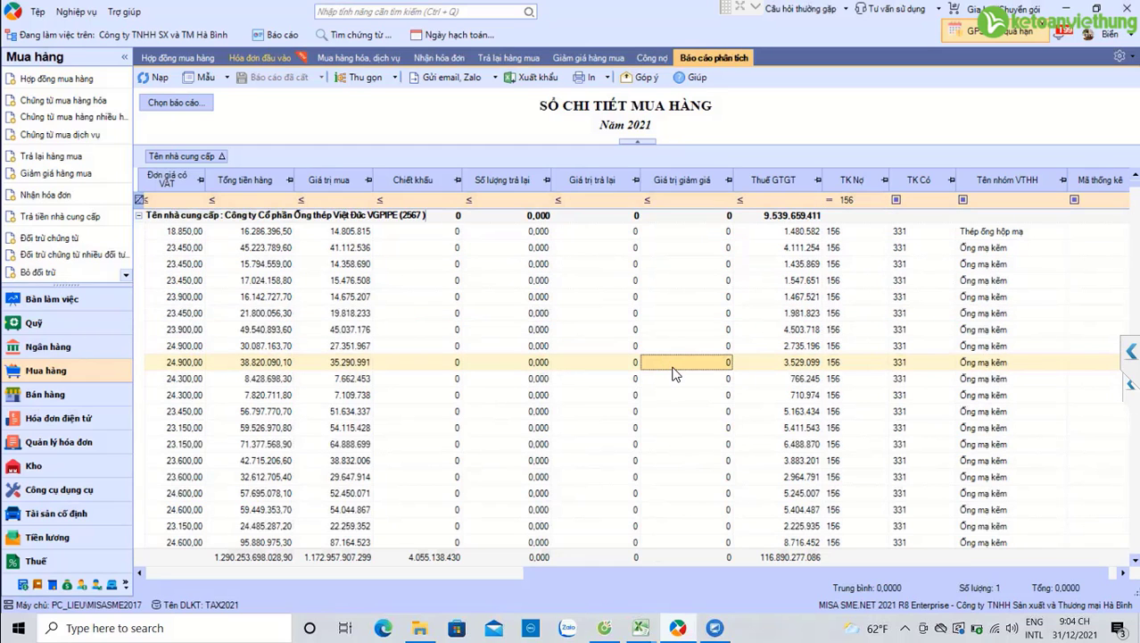
{"action": "scroll", "coordinate": [674, 373], "scroll_direction": "down", "scroll_amount": 2}
{"action": "scroll", "coordinate": [615, 579], "scroll_direction": "down", "scroll_amount": 1}
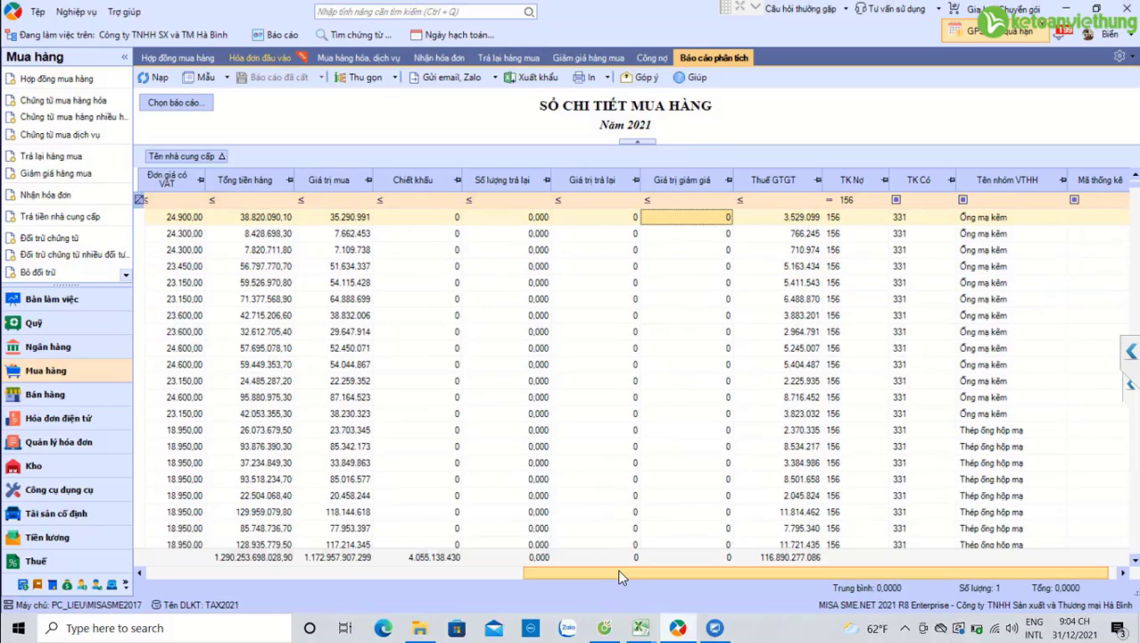
{"action": "scroll", "coordinate": [638, 571], "scroll_direction": "right", "scroll_amount": 1}
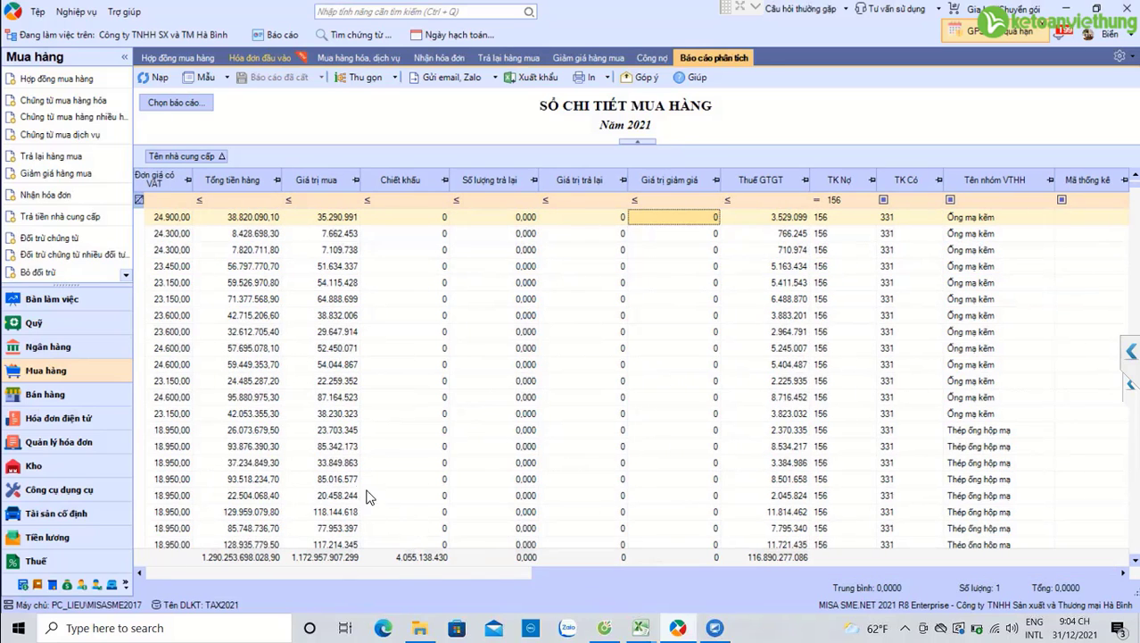
{"action": "scroll", "coordinate": [238, 402], "scroll_direction": "left", "scroll_amount": 5}
{"action": "left_click_drag", "start_coordinate": [491, 250], "coordinate": [491, 331]}
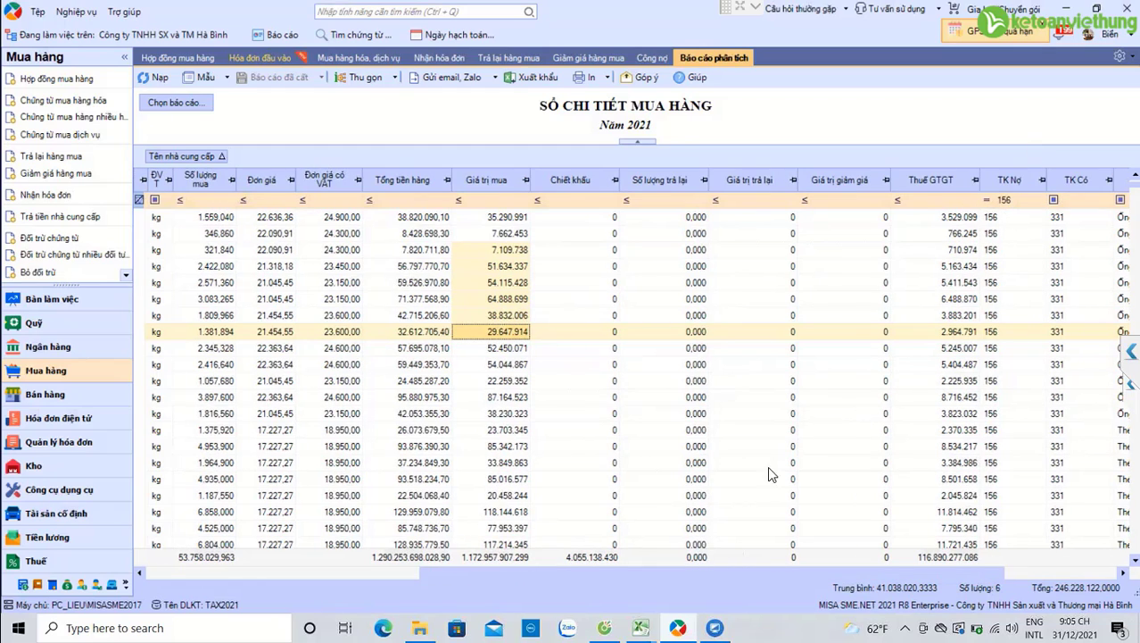
{"action": "scroll", "coordinate": [661, 585], "scroll_direction": "left", "scroll_amount": 3}
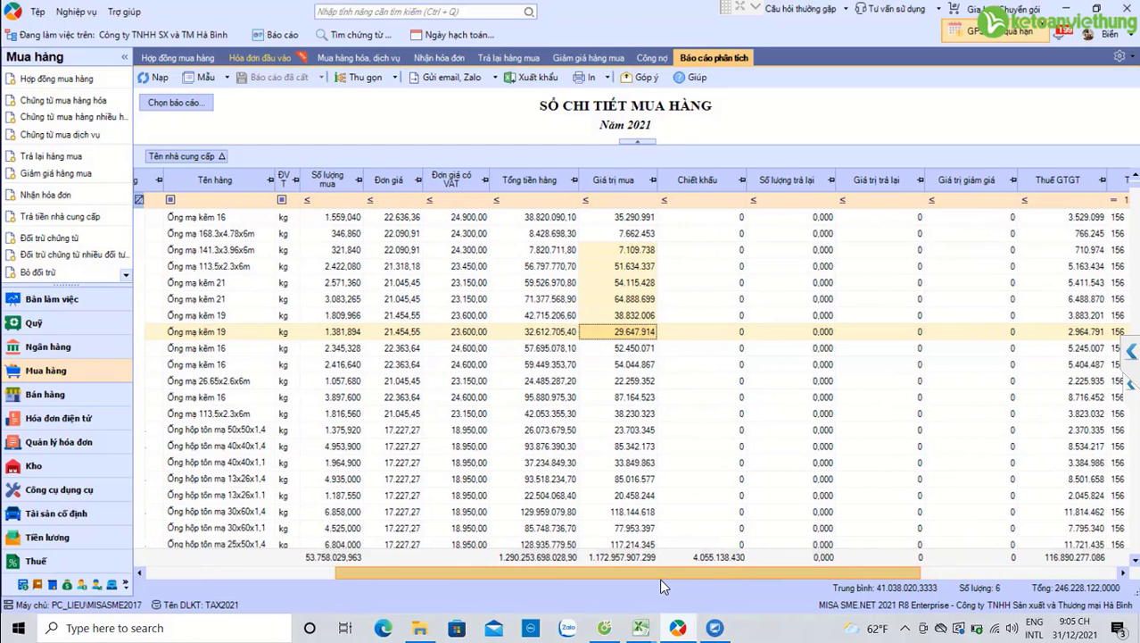
- Examine the item names and item codes of the galvanised pipe lines, comparing the Ống mạ kẽm entries
{"action": "left_click", "coordinate": [209, 272]}
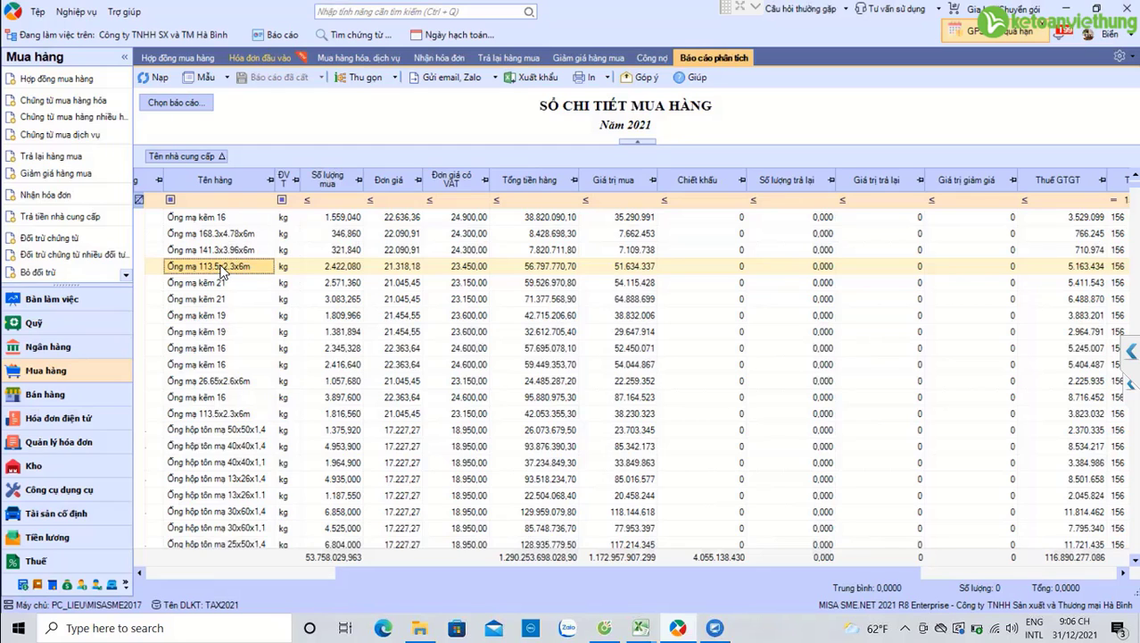
{"action": "scroll", "coordinate": [222, 272], "scroll_direction": "down", "scroll_amount": 1}
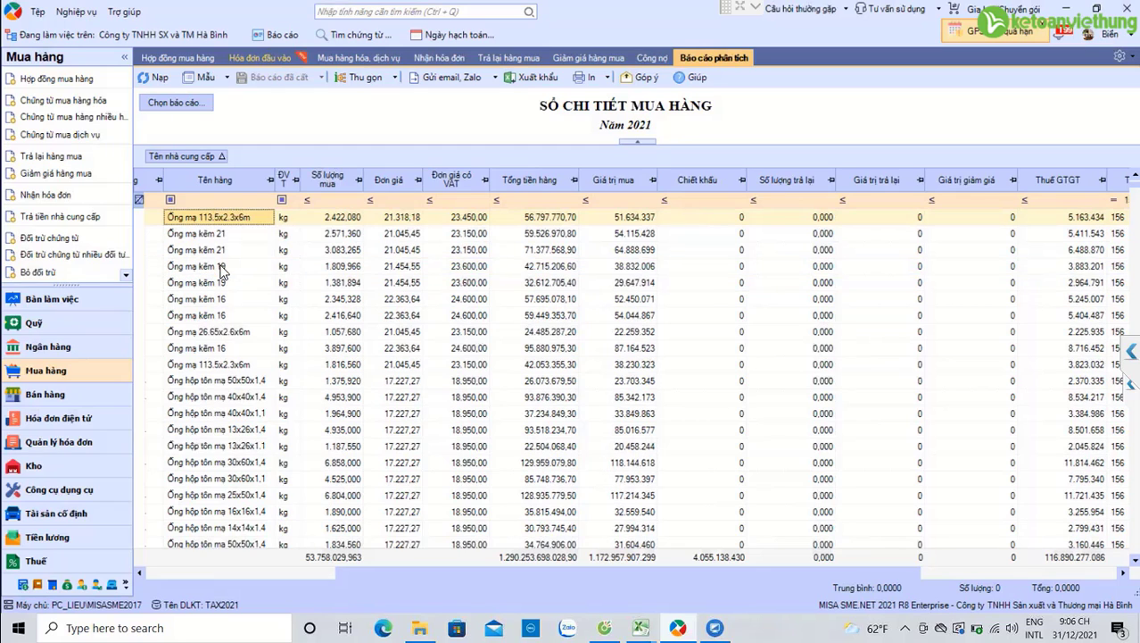
{"action": "scroll", "coordinate": [223, 267], "scroll_direction": "down", "scroll_amount": 1}
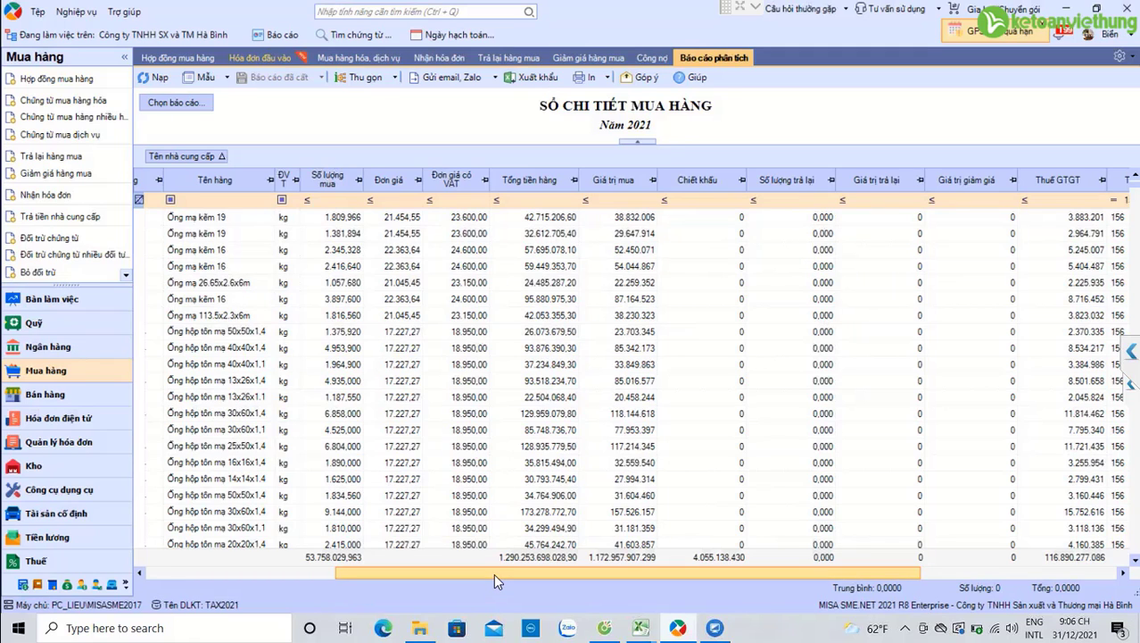
{"action": "left_click_drag", "start_coordinate": [494, 573], "coordinate": [482, 572]}
{"action": "left_click", "coordinate": [284, 266]}
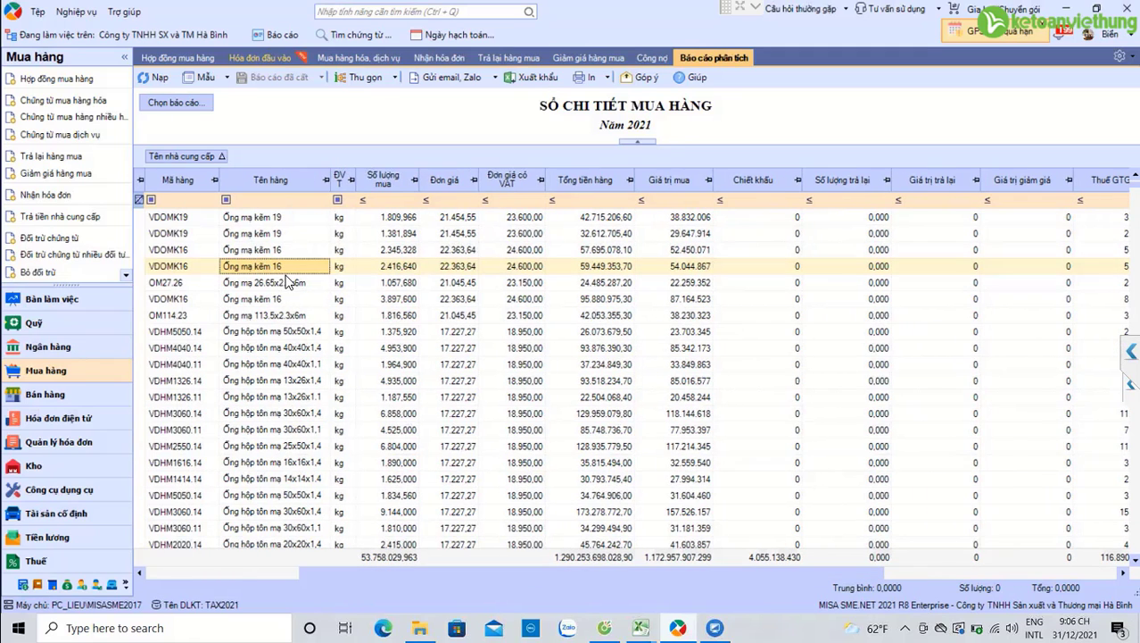
{"action": "left_click", "coordinate": [270, 238]}
{"action": "left_click", "coordinate": [274, 279]}
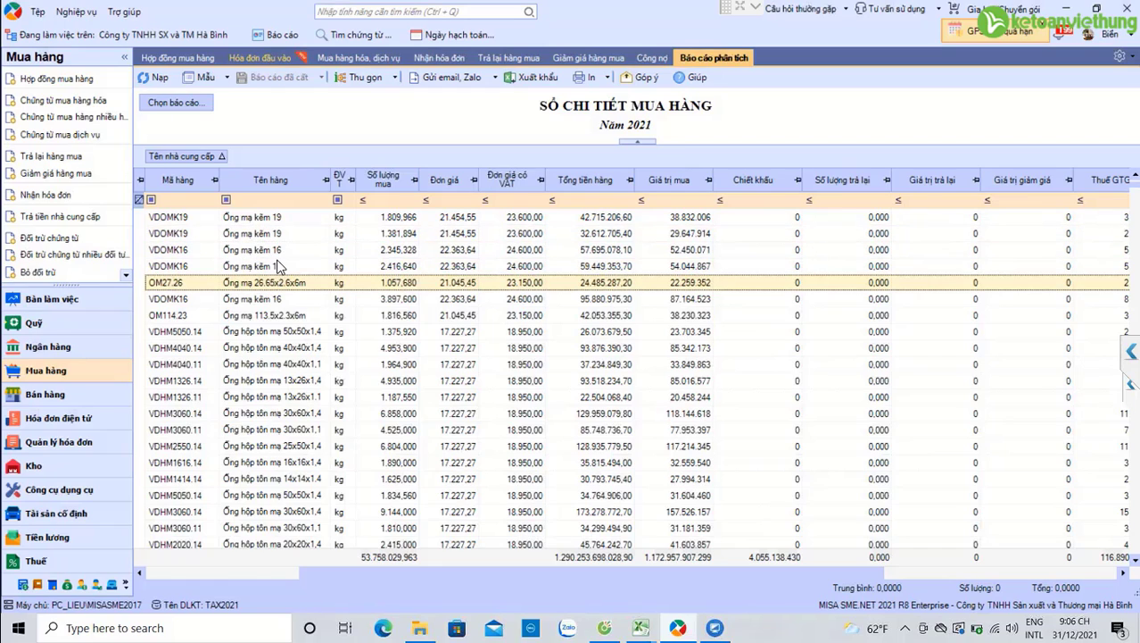
{"action": "left_click", "coordinate": [279, 267]}
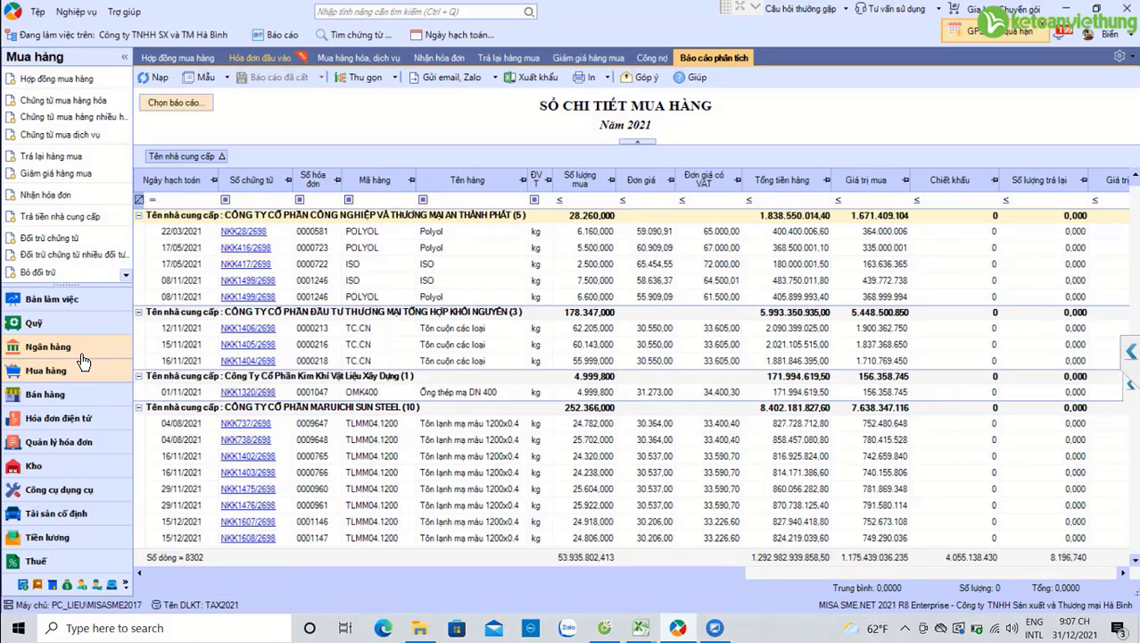
- Open the Polyol purchase voucher dated 22/03/2021 from the report and check its supplier, item code and voucher date
{"action": "left_click", "coordinate": [93, 97]}
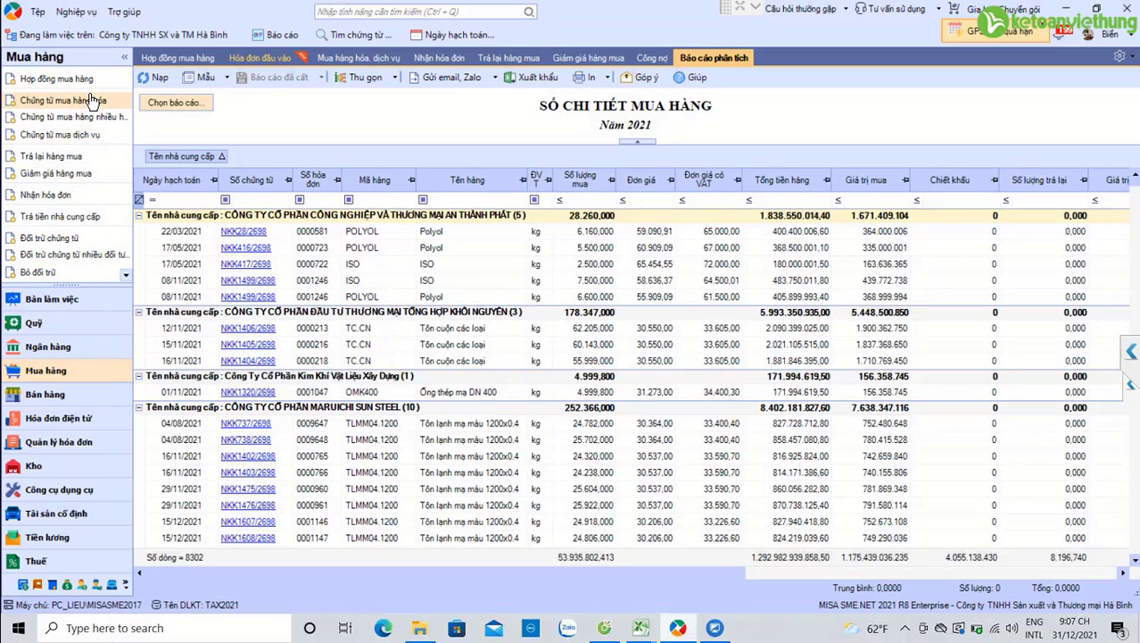
{"action": "left_click", "coordinate": [233, 237]}
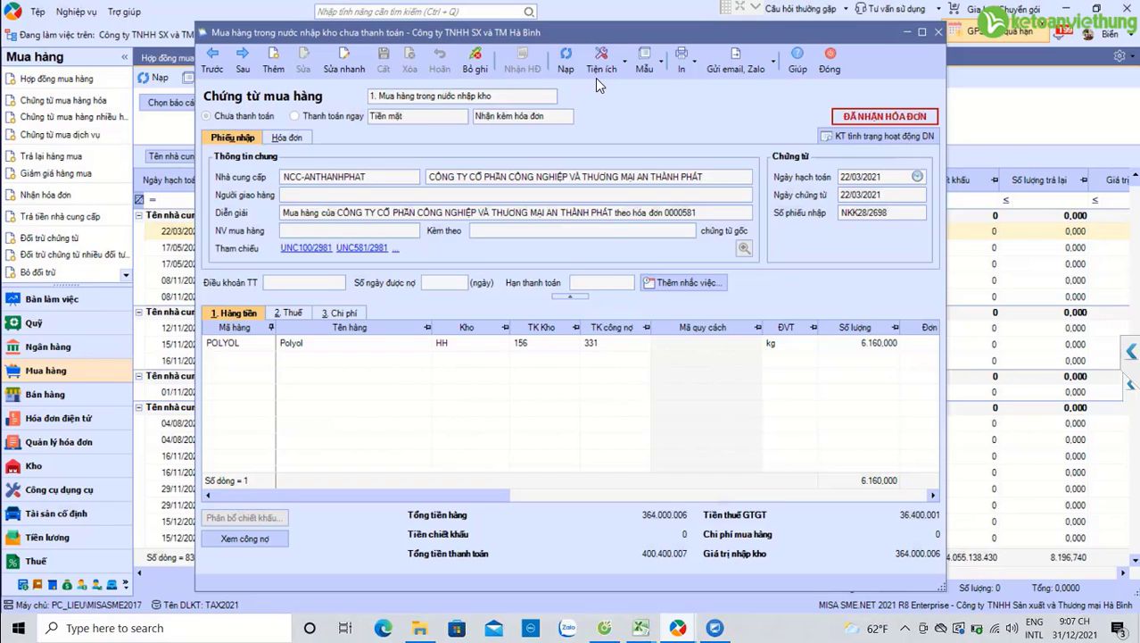
{"action": "left_click", "coordinate": [365, 181]}
{"action": "left_click", "coordinate": [464, 183]}
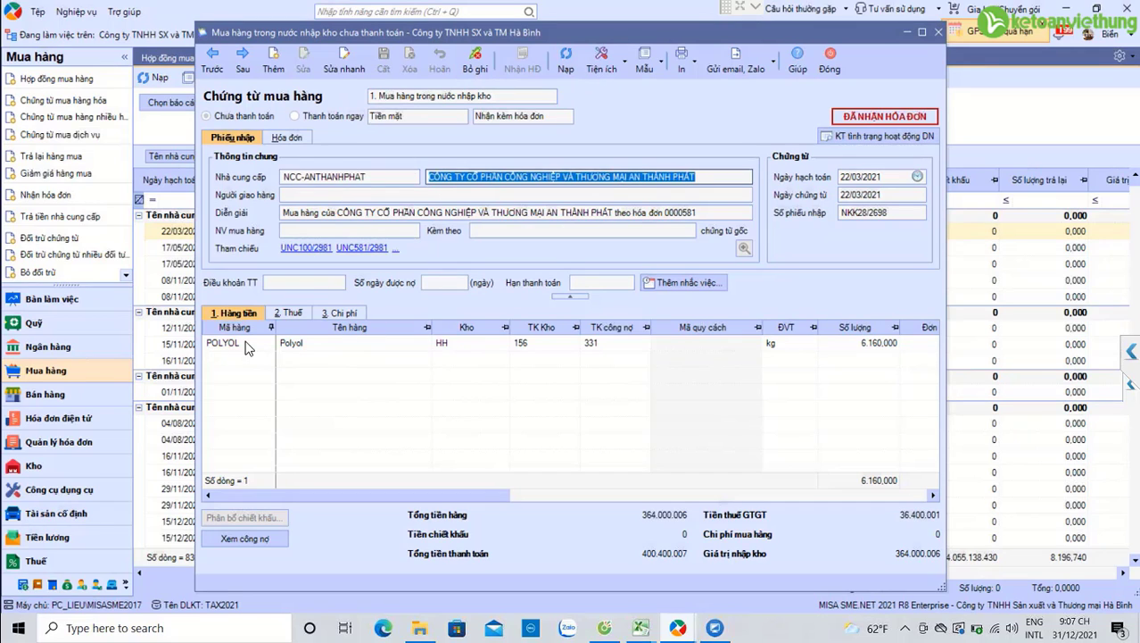
{"action": "left_click", "coordinate": [248, 346]}
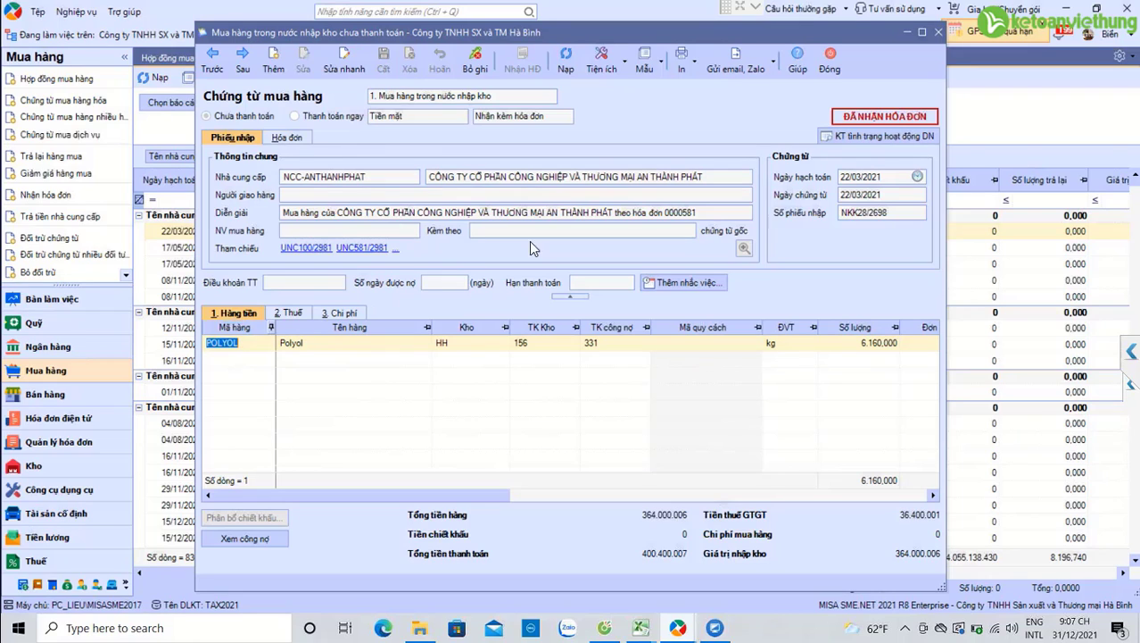
{"action": "left_click", "coordinate": [877, 192]}
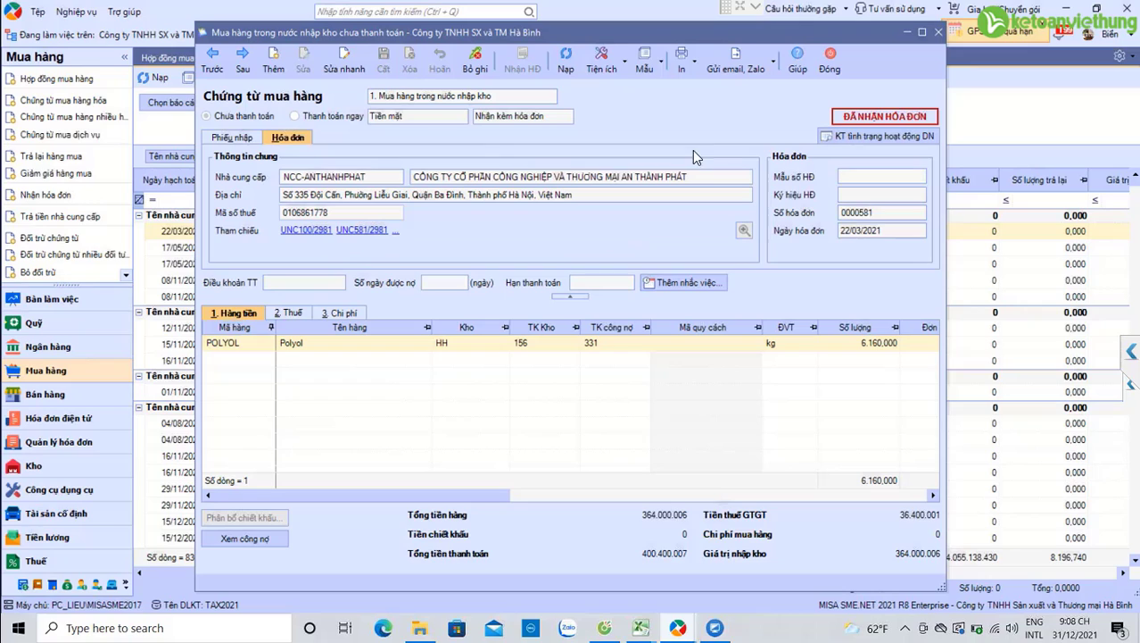
- Check the invoice date and invoice number on the voucher's Hóa đơn details, plus the Polyol line's item code and quantity
{"action": "left_click", "coordinate": [878, 232]}
{"action": "left_click", "coordinate": [883, 214]}
{"action": "left_click", "coordinate": [240, 346]}
{"action": "left_click", "coordinate": [860, 342]}
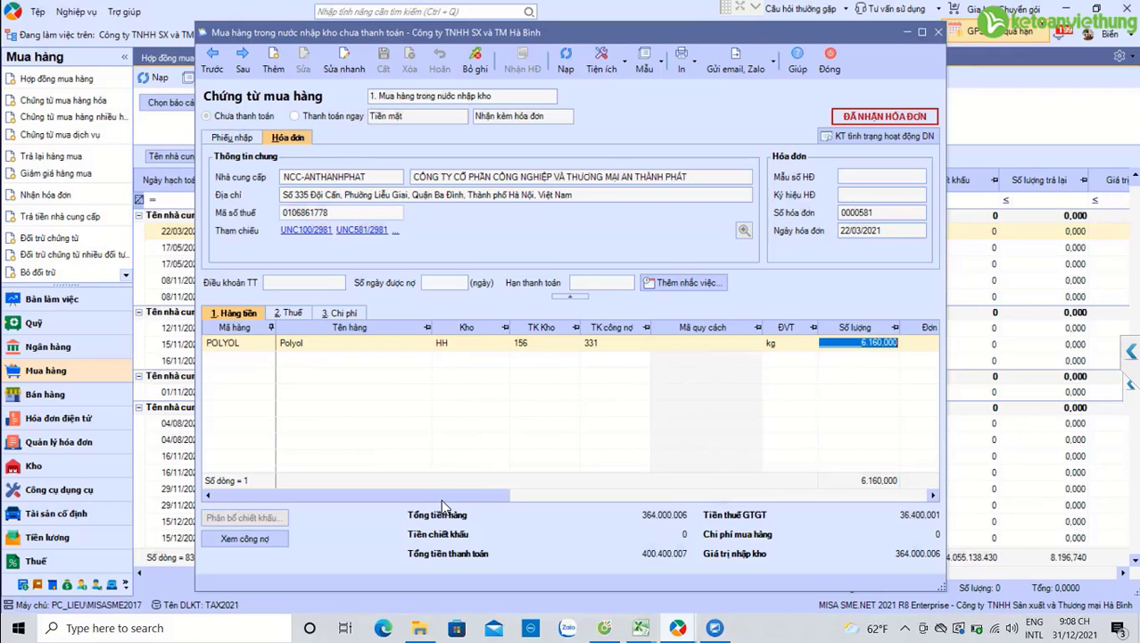
{"action": "mouse_move", "coordinate": [440, 497]}
{"action": "left_mouse_down"}
{"action": "mouse_move", "coordinate": [743, 492]}
{"action": "mouse_move", "coordinate": [440, 495]}
{"action": "left_mouse_up"}
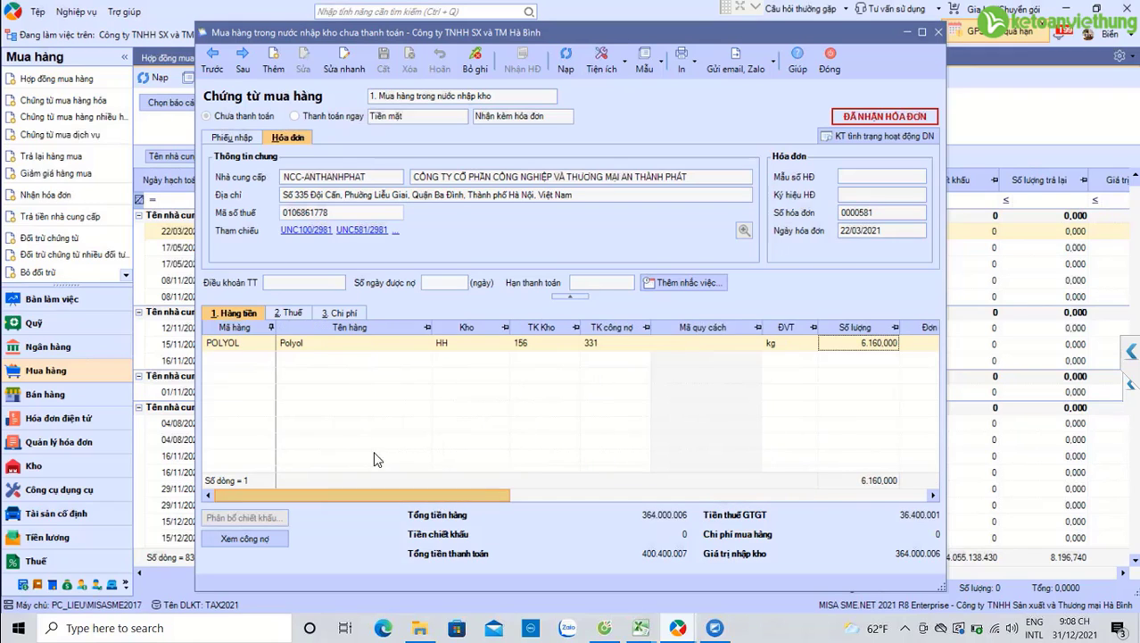
- Examine the voucher's VAT details together with its goods total, VAT amount and total payment
{"action": "left_click", "coordinate": [291, 314]}
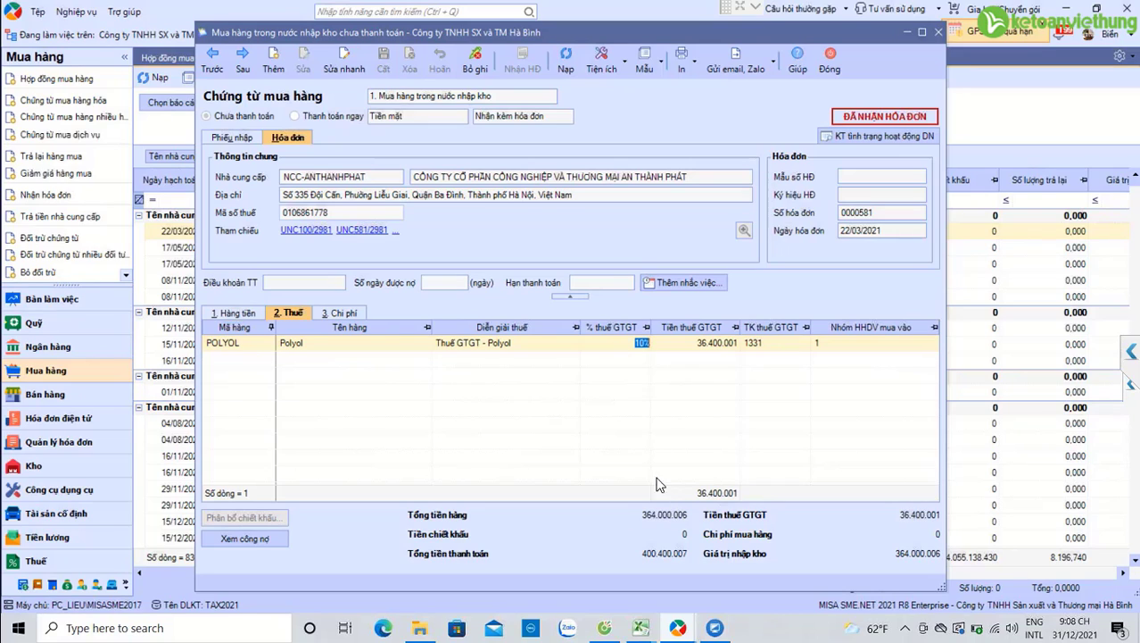
{"action": "left_click", "coordinate": [663, 514]}
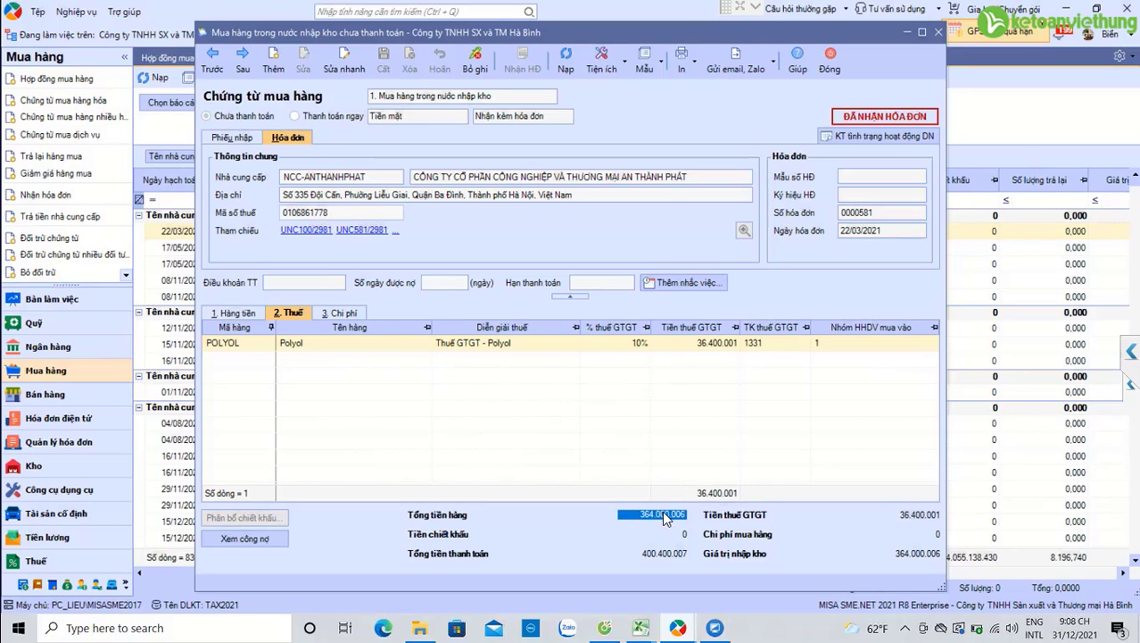
{"action": "left_click", "coordinate": [928, 515]}
{"action": "left_click", "coordinate": [643, 557]}
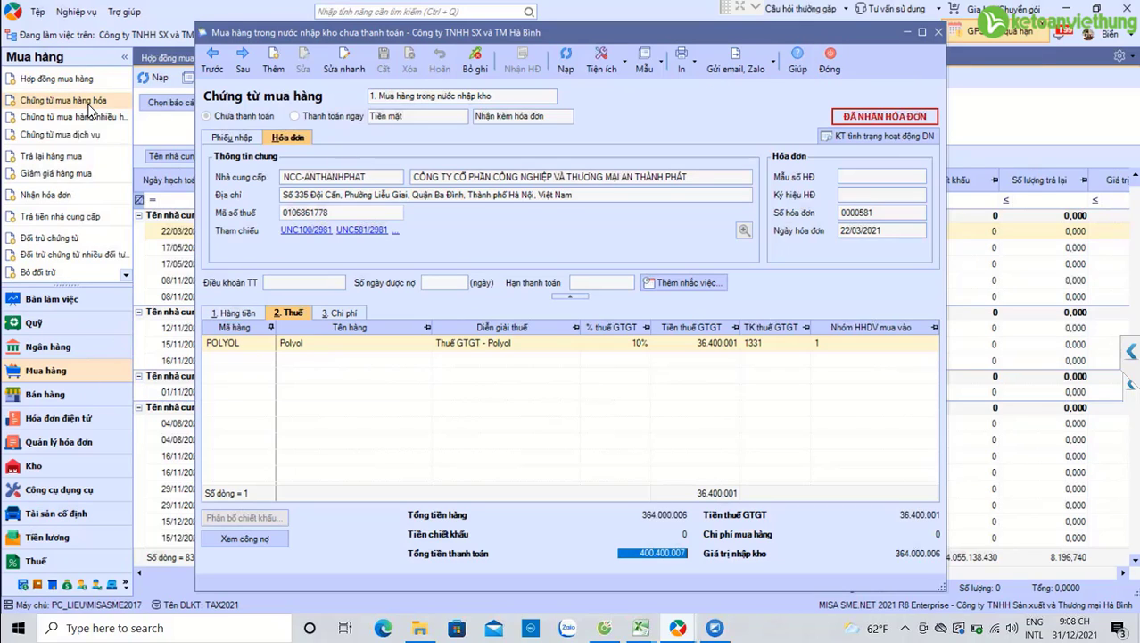
- Check the voucher's purchase type and compare its Phiếu nhập and Hóa đơn details
{"action": "left_click", "coordinate": [489, 95]}
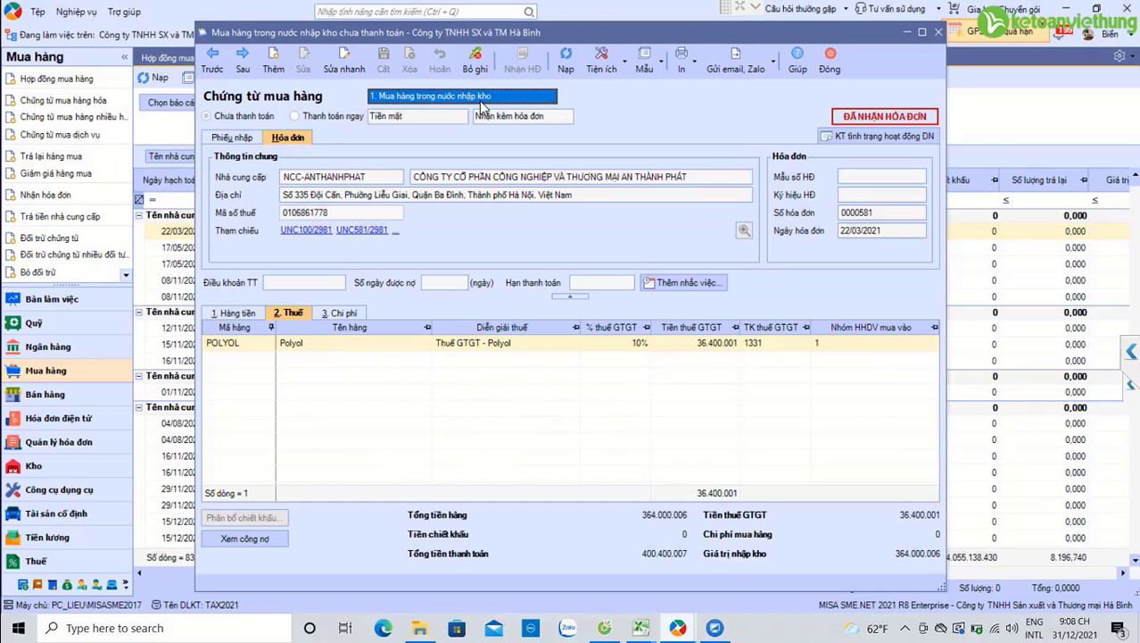
{"action": "left_click", "coordinate": [247, 141]}
{"action": "left_click", "coordinate": [286, 139]}
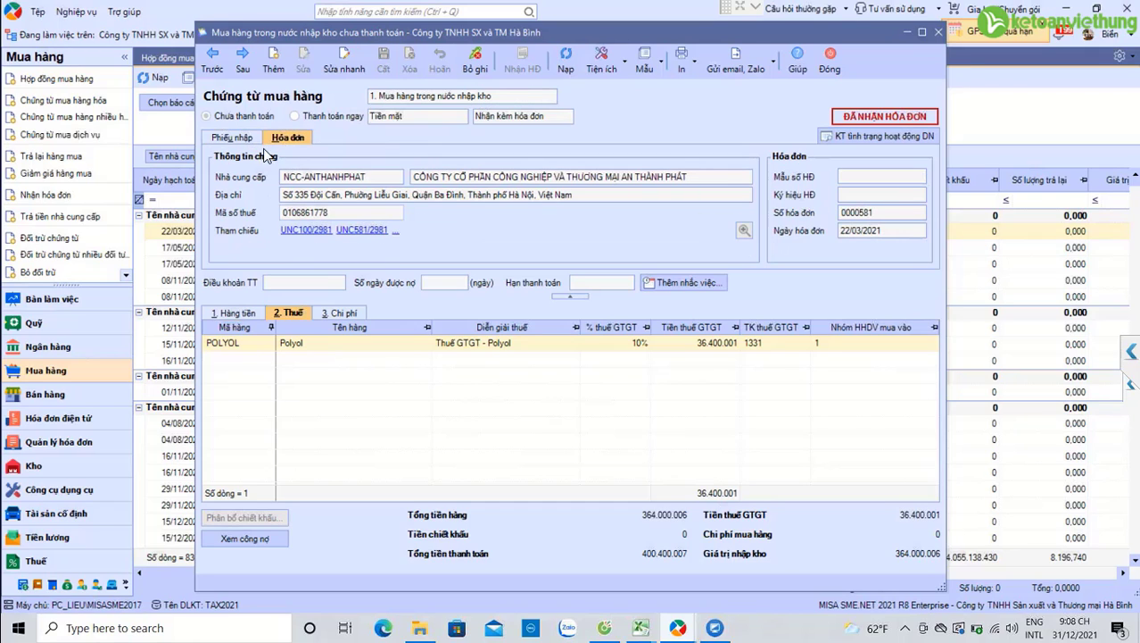
{"action": "left_click", "coordinate": [238, 141]}
- Check the item code, warehouse and payable account of the Polyol line in the Hàng tiền details
{"action": "left_click", "coordinate": [236, 313]}
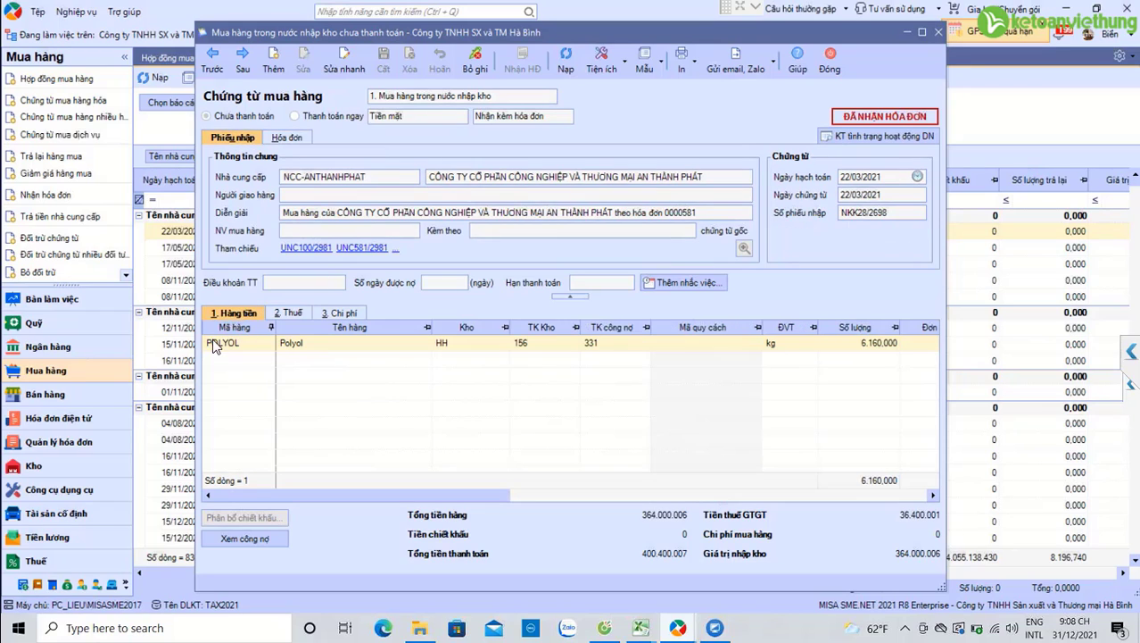
{"action": "left_click", "coordinate": [215, 346]}
{"action": "left_click", "coordinate": [462, 343]}
{"action": "left_click", "coordinate": [610, 342]}
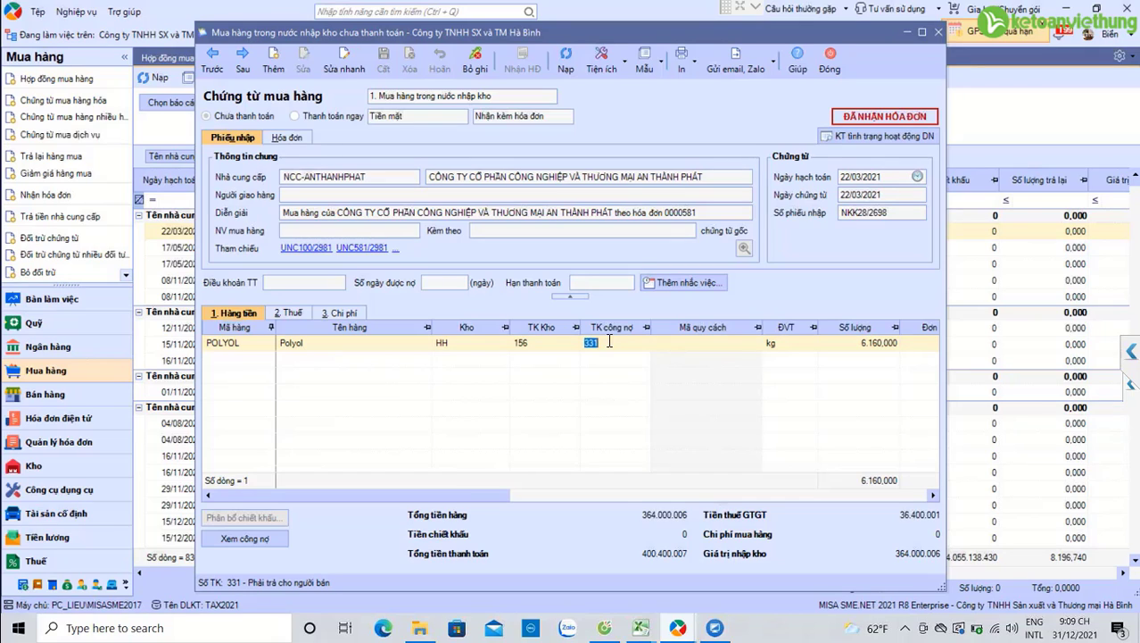
- Check the Polyol line's VAT rate and tax account, return to its Hàng tiền details and close the voucher
{"action": "left_click", "coordinate": [300, 314]}
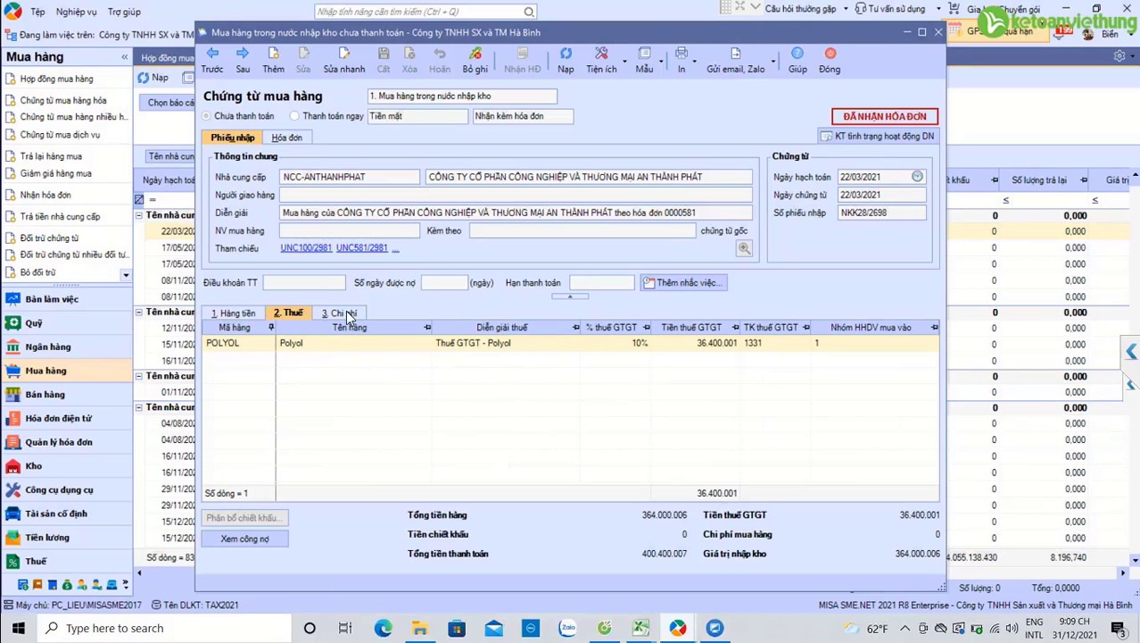
{"action": "left_click", "coordinate": [634, 343]}
{"action": "key", "text": "Tab"}
{"action": "key", "text": "Tab"}
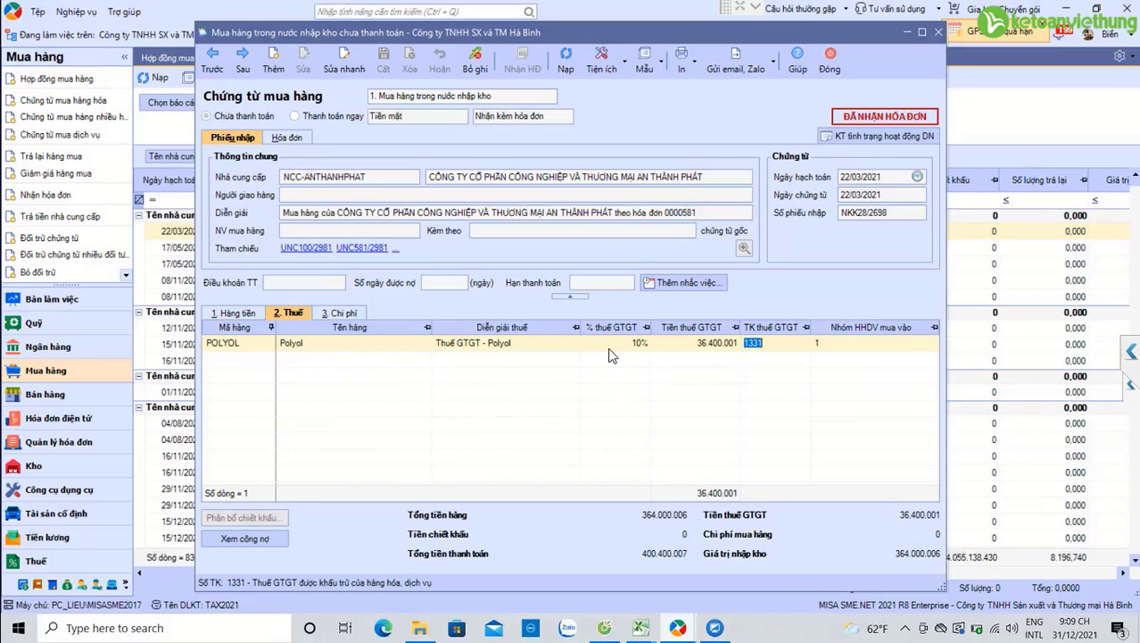
{"action": "left_click", "coordinate": [241, 313]}
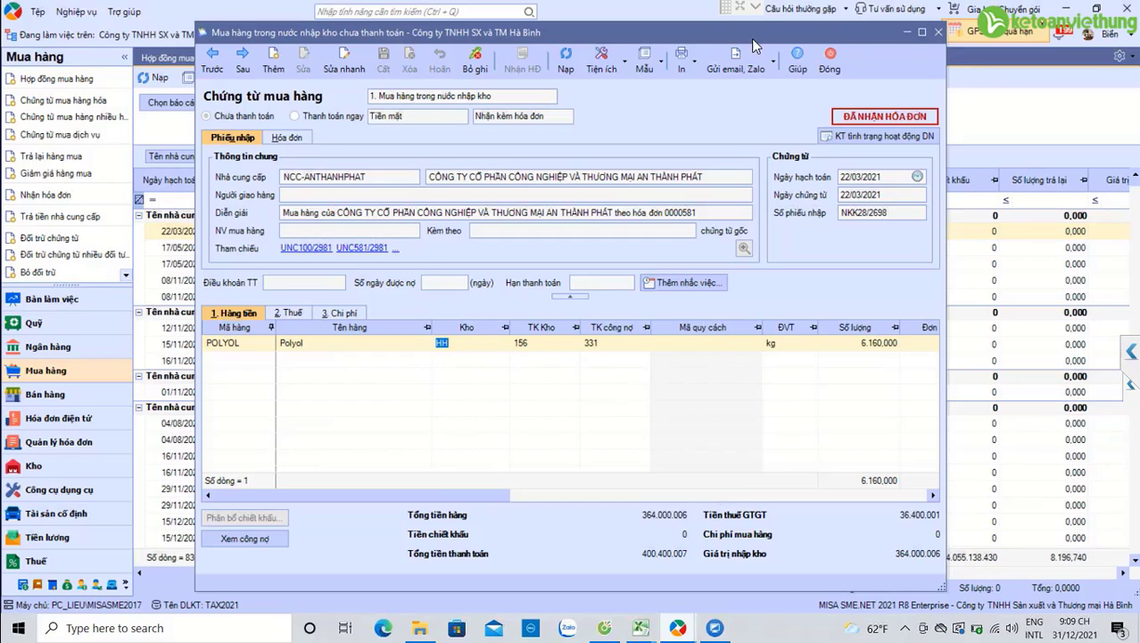
{"action": "left_click", "coordinate": [830, 60]}
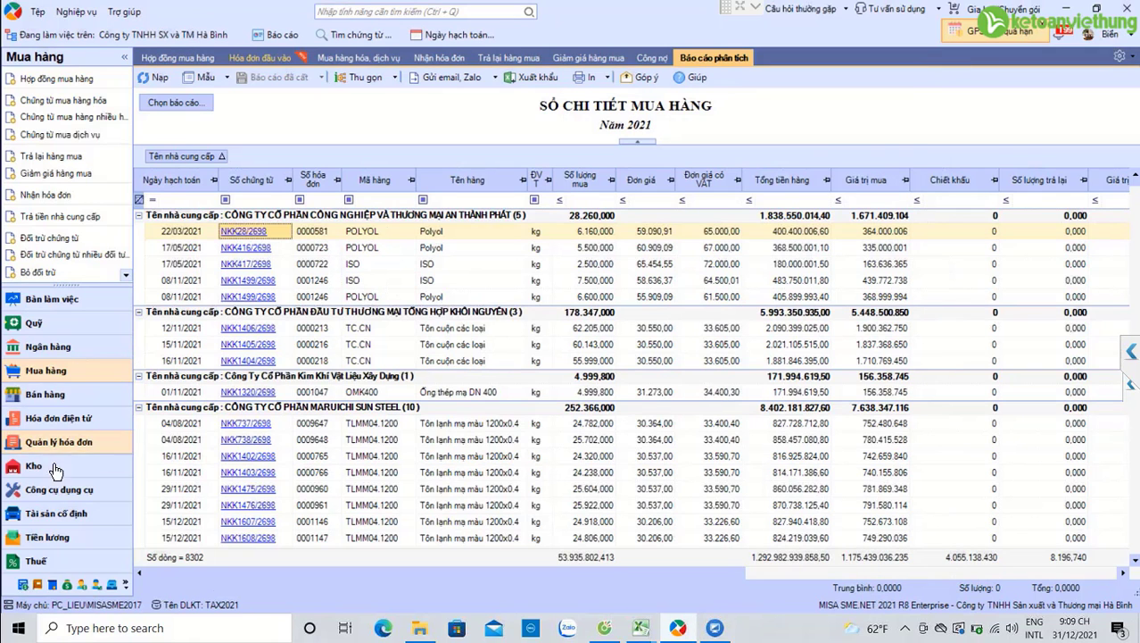
- Try to start a Ghi tăng CCDC hàng loạt entry for tools and view the Tài sản cố định process
{"action": "left_click", "coordinate": [83, 493]}
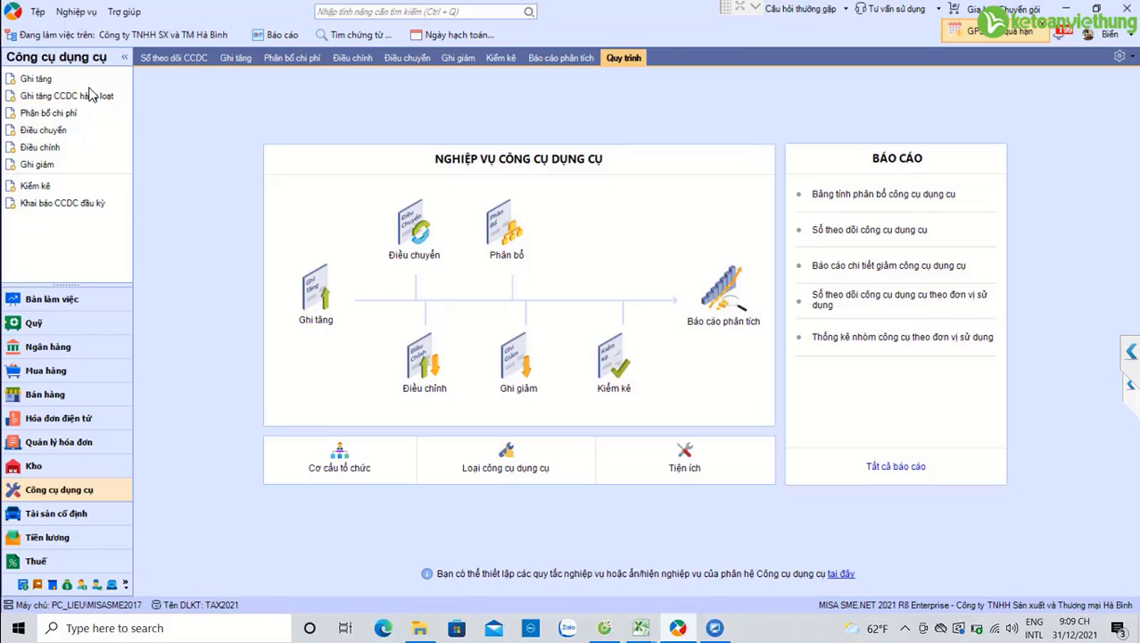
{"action": "left_click", "coordinate": [93, 104]}
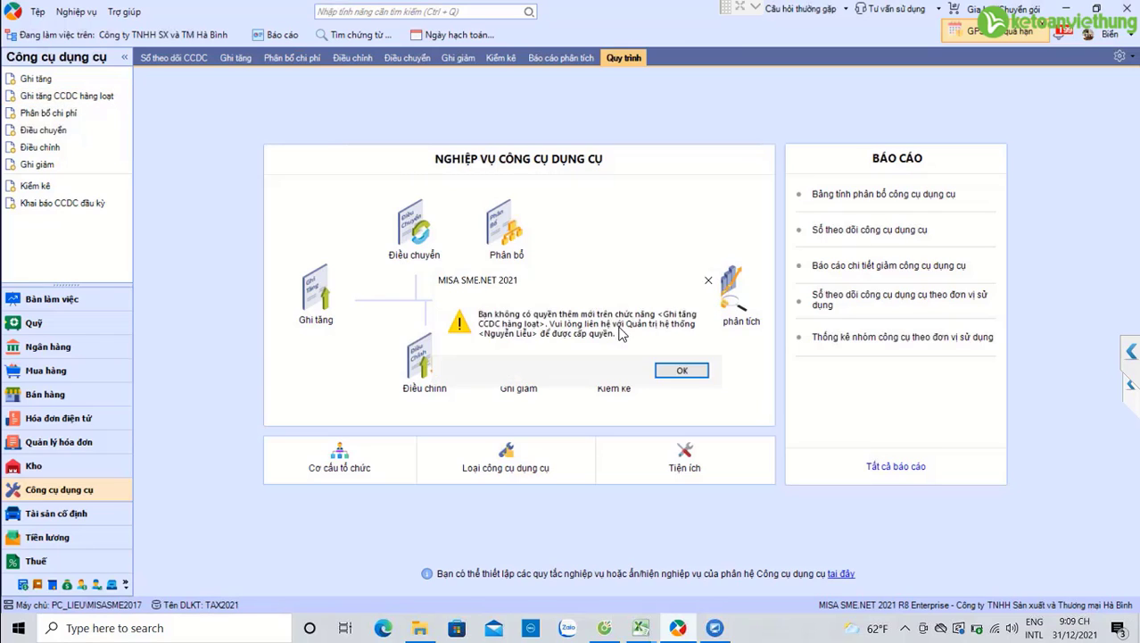
{"action": "left_click", "coordinate": [681, 371]}
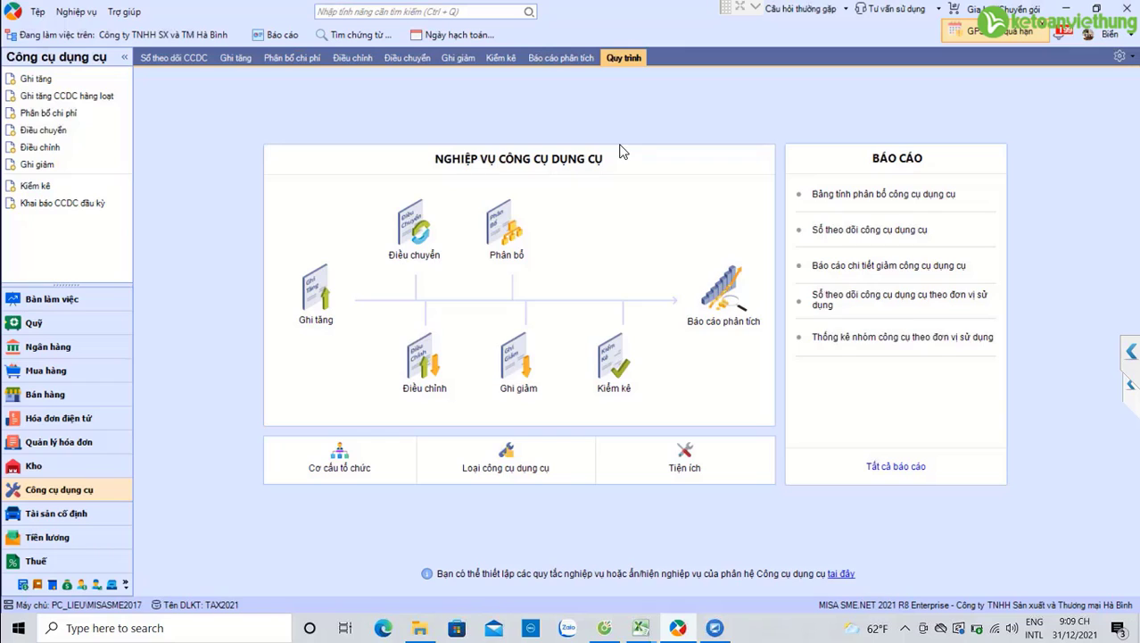
{"action": "left_click", "coordinate": [104, 514]}
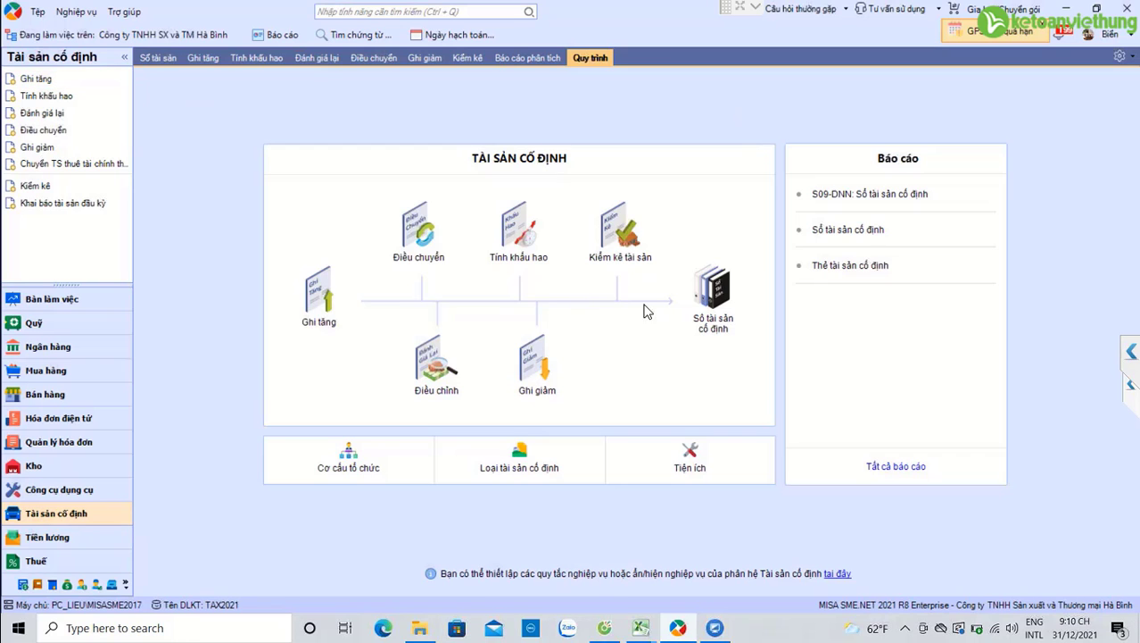
- Choose the Sổ chi tiết bán hàng report in the Bán hàng analysis reports
{"action": "left_click", "coordinate": [62, 397]}
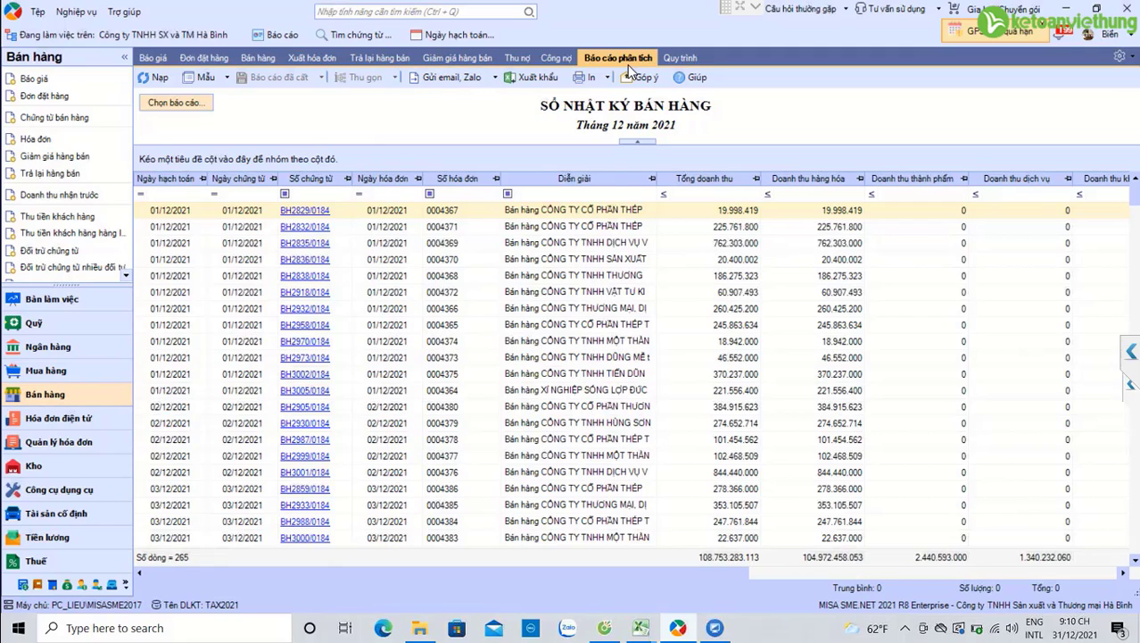
{"action": "left_click", "coordinate": [174, 103]}
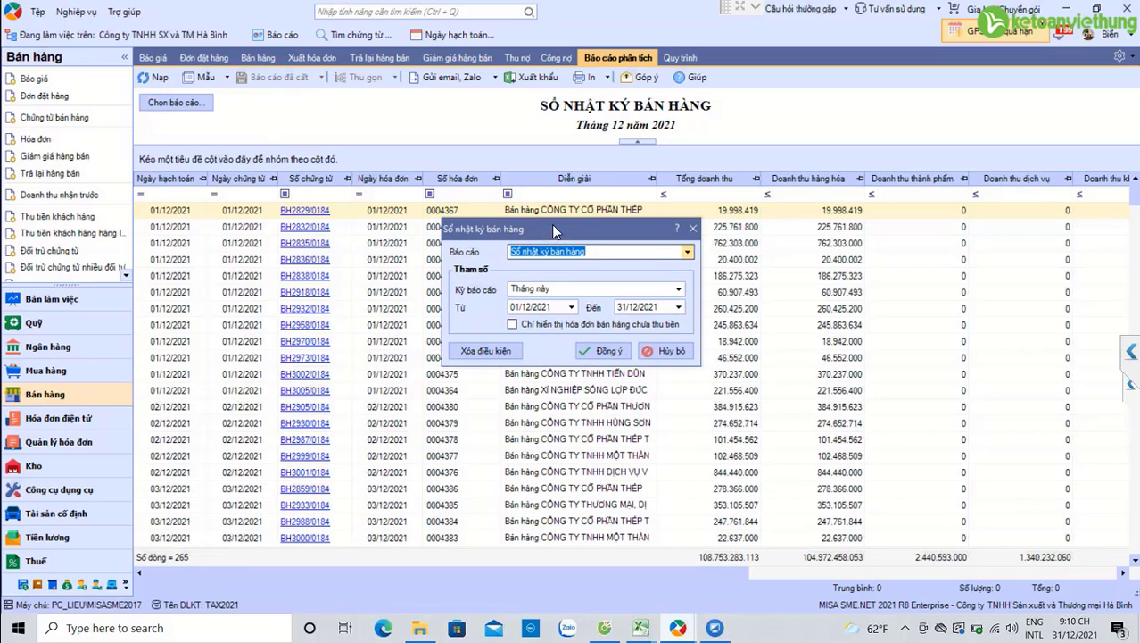
{"action": "left_click", "coordinate": [686, 253]}
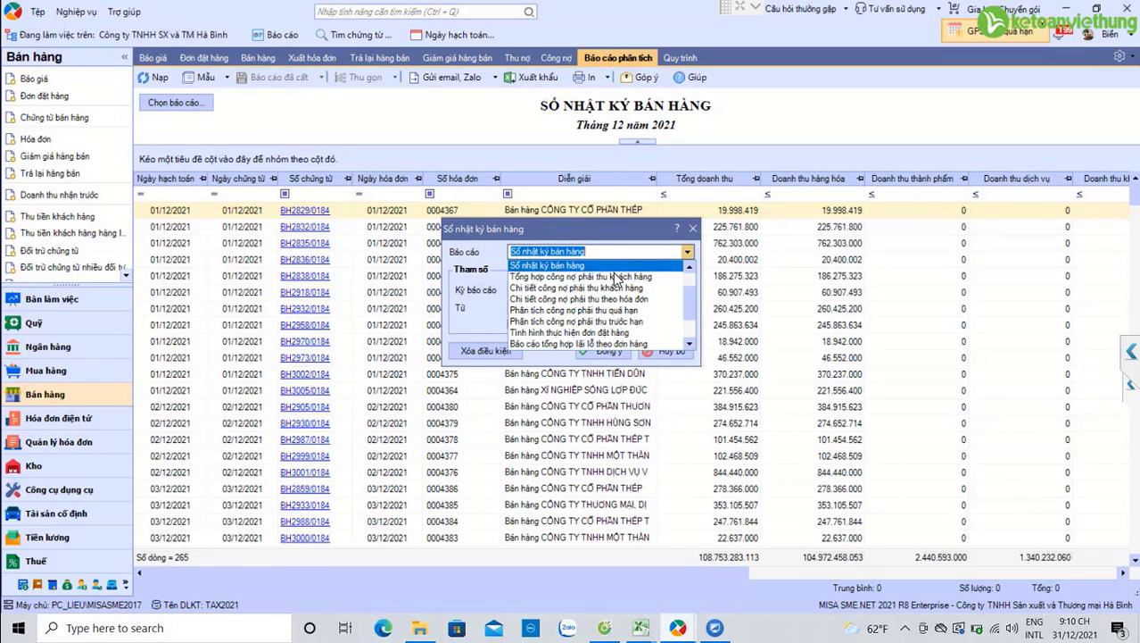
{"action": "scroll", "coordinate": [603, 290], "scroll_direction": "down", "scroll_amount": 2}
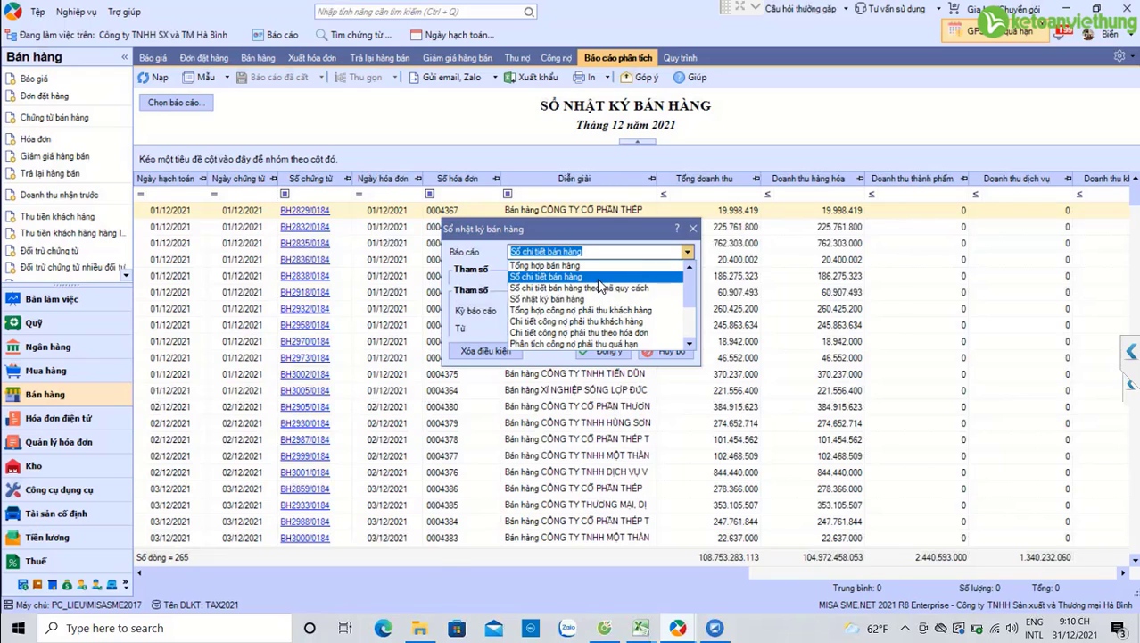
{"action": "left_click", "coordinate": [597, 279]}
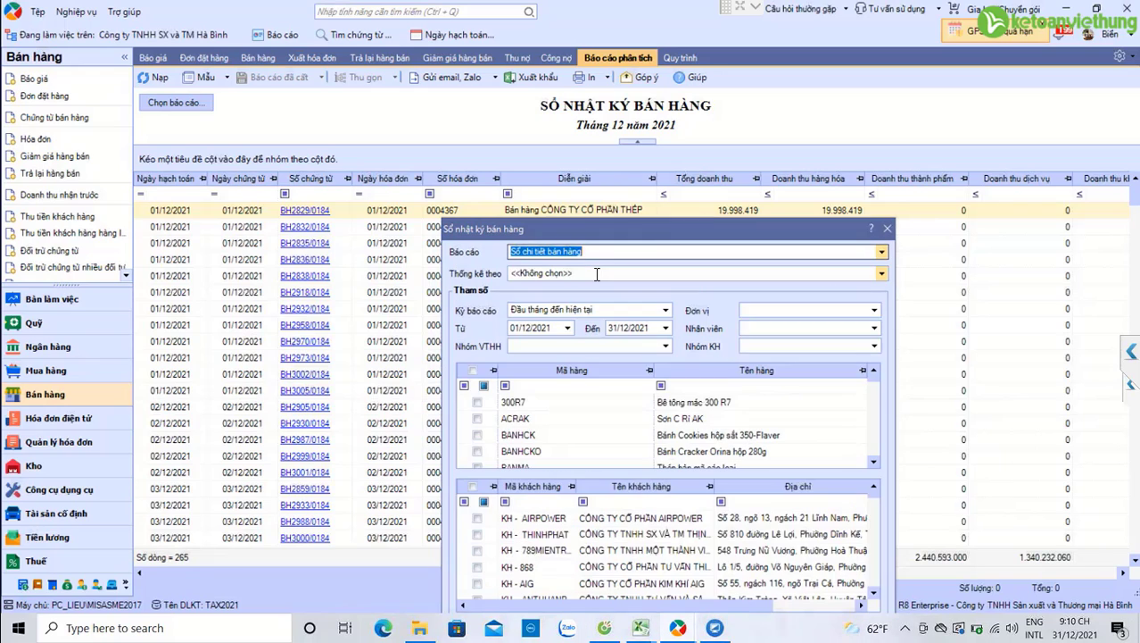
- Generate the sales detail report for the period Năm nay with all items and all customers included
{"action": "left_click", "coordinate": [654, 310]}
{"action": "left_click", "coordinate": [540, 358]}
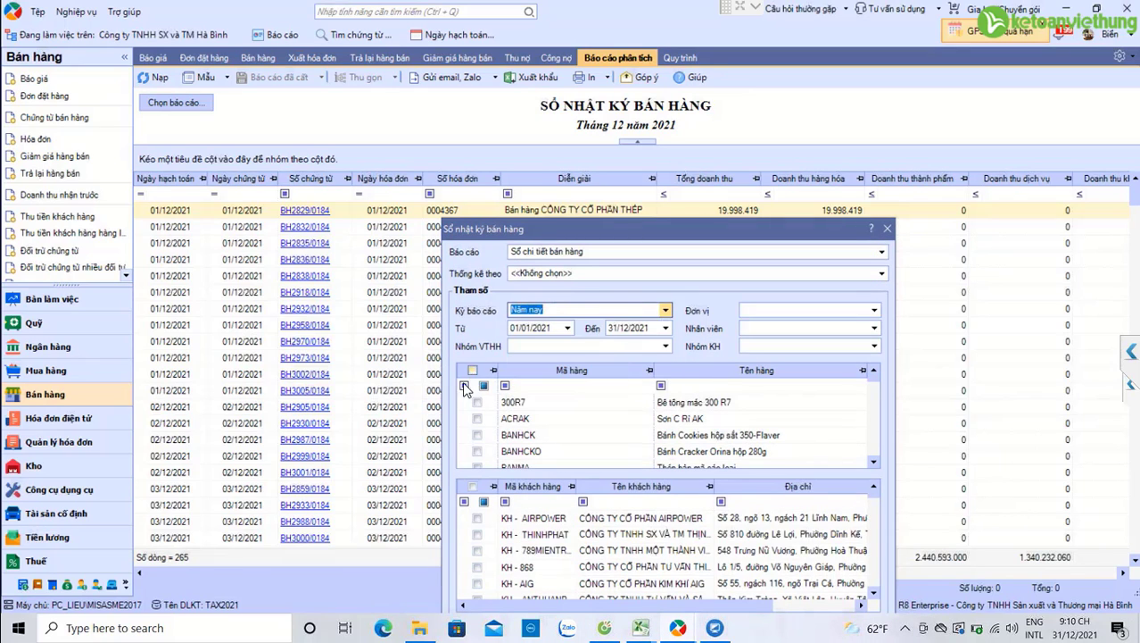
{"action": "left_click", "coordinate": [473, 369]}
{"action": "left_click", "coordinate": [473, 486]}
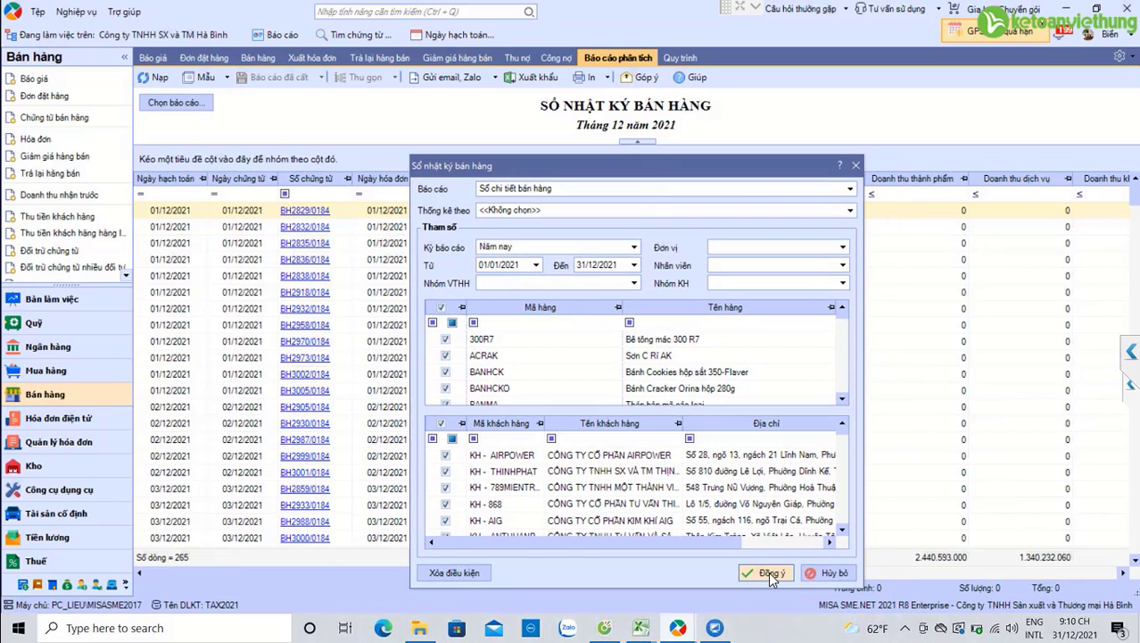
{"action": "left_click", "coordinate": [766, 572]}
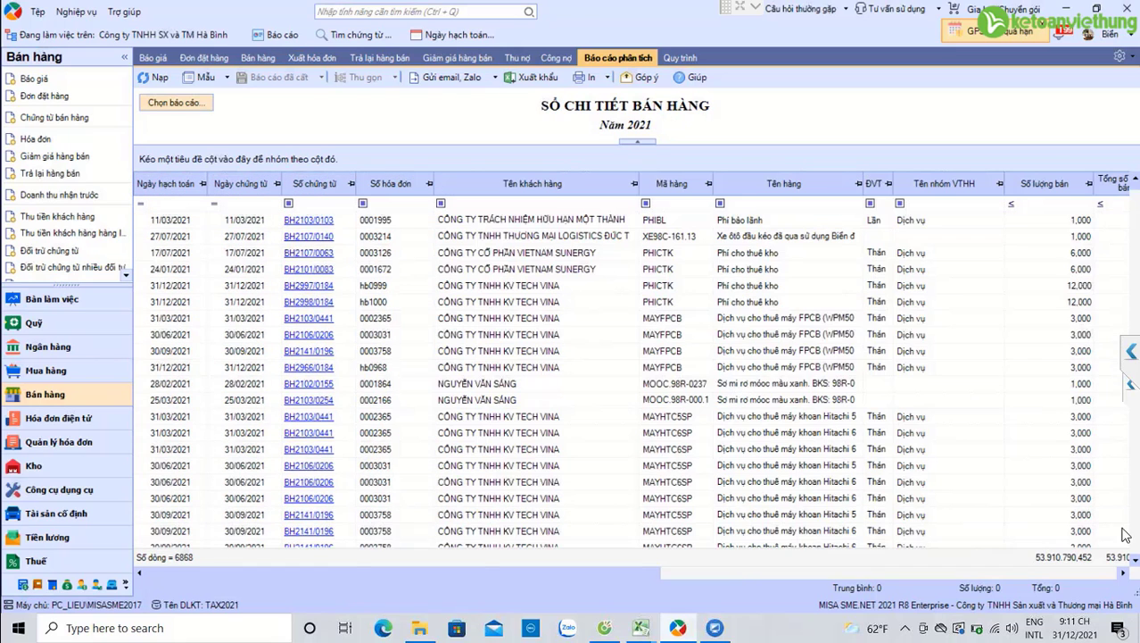
- Review the sales detail report's quantity, price, cost and revenue columns and examine the service lines without cost of goods
{"action": "left_click_drag", "start_coordinate": [589, 573], "coordinate": [766, 576]}
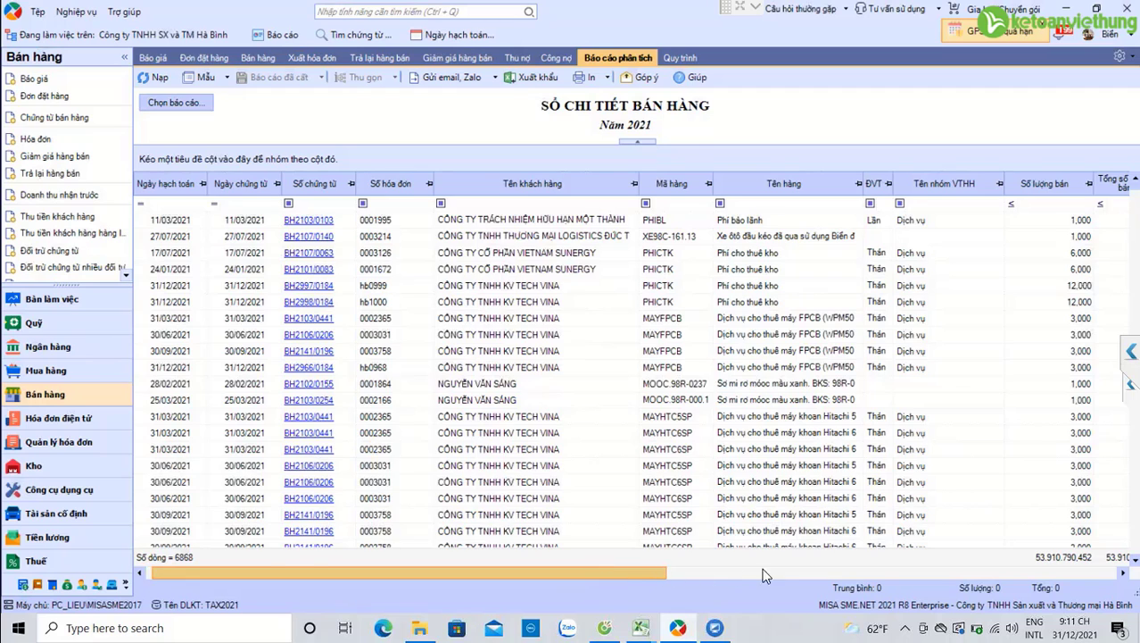
{"action": "left_click_drag", "start_coordinate": [635, 576], "coordinate": [939, 572]}
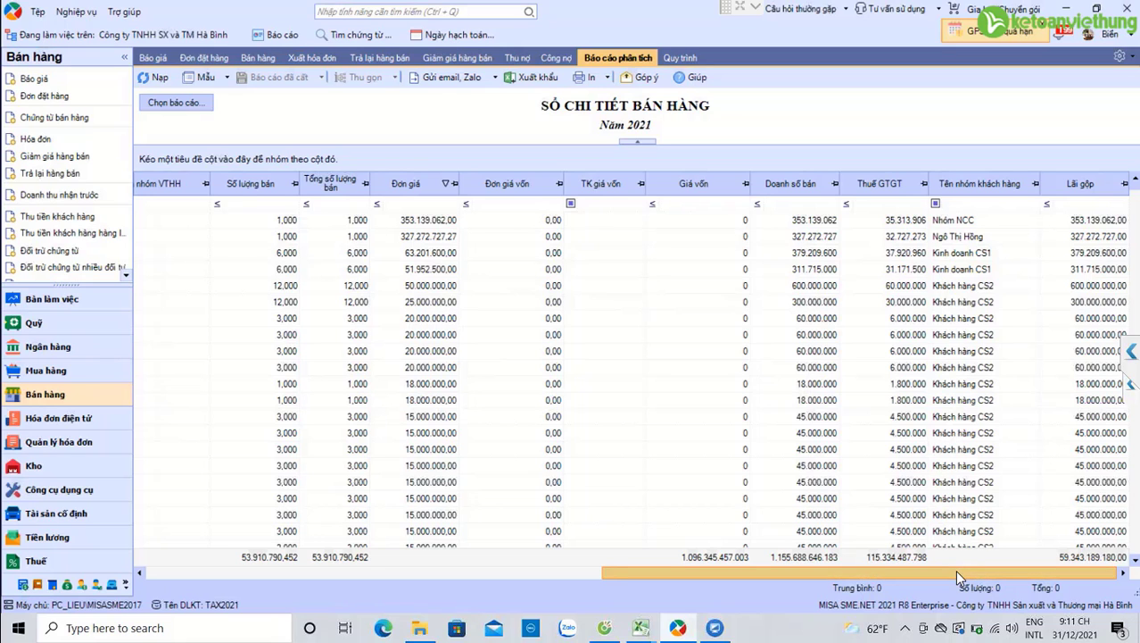
{"action": "left_click_drag", "start_coordinate": [955, 570], "coordinate": [794, 581]}
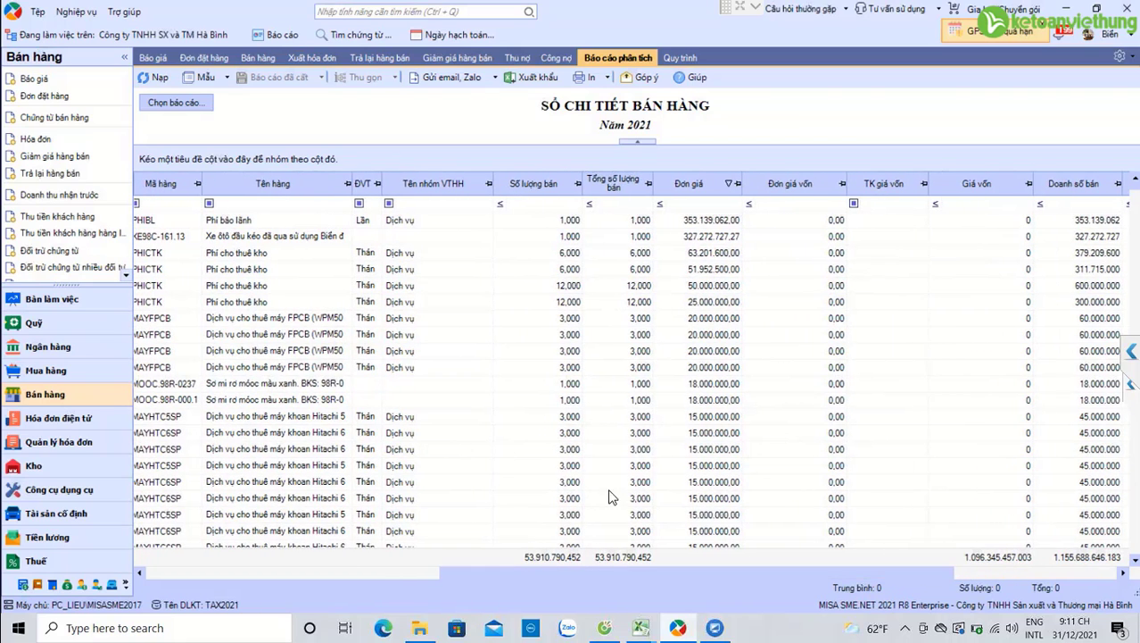
{"action": "left_click", "coordinate": [274, 255]}
{"action": "left_click", "coordinate": [277, 302]}
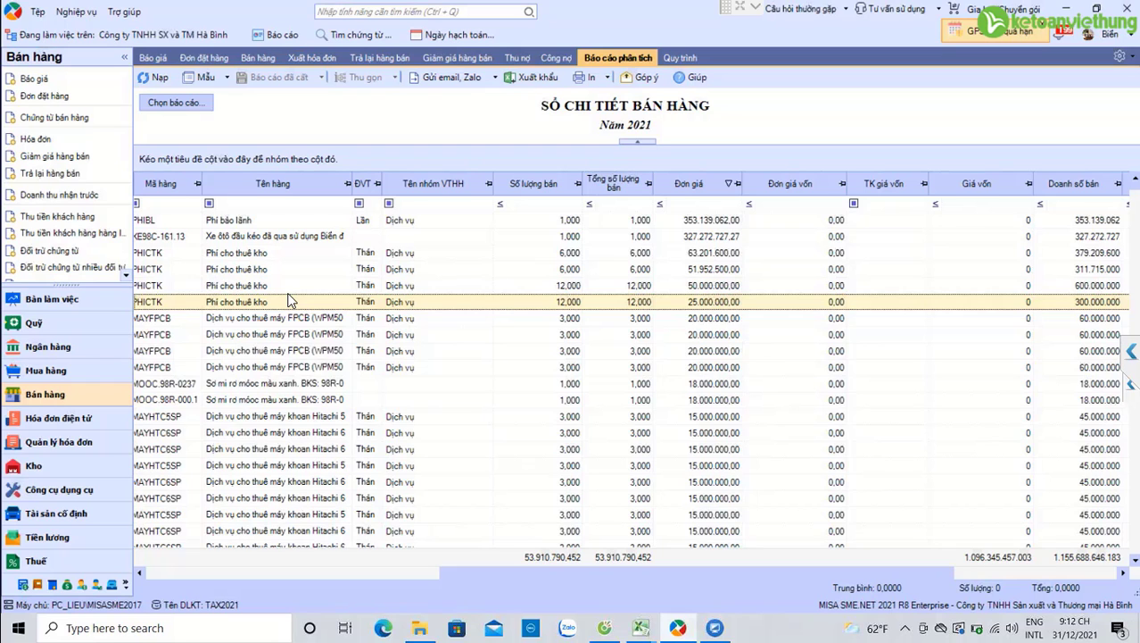
{"action": "scroll", "coordinate": [289, 294], "scroll_direction": "down", "scroll_amount": 10}
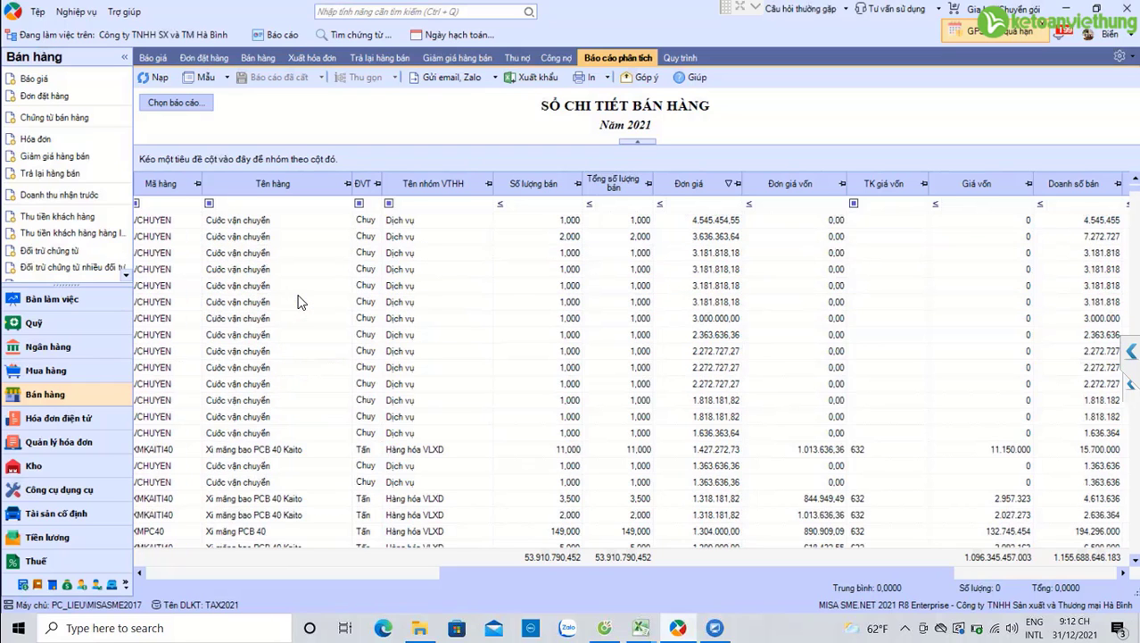
- Examine the sales detail report's service, rental and cement lines, comparing item group, unit price and cost of goods
{"action": "scroll", "coordinate": [300, 301], "scroll_direction": "down", "scroll_amount": 5}
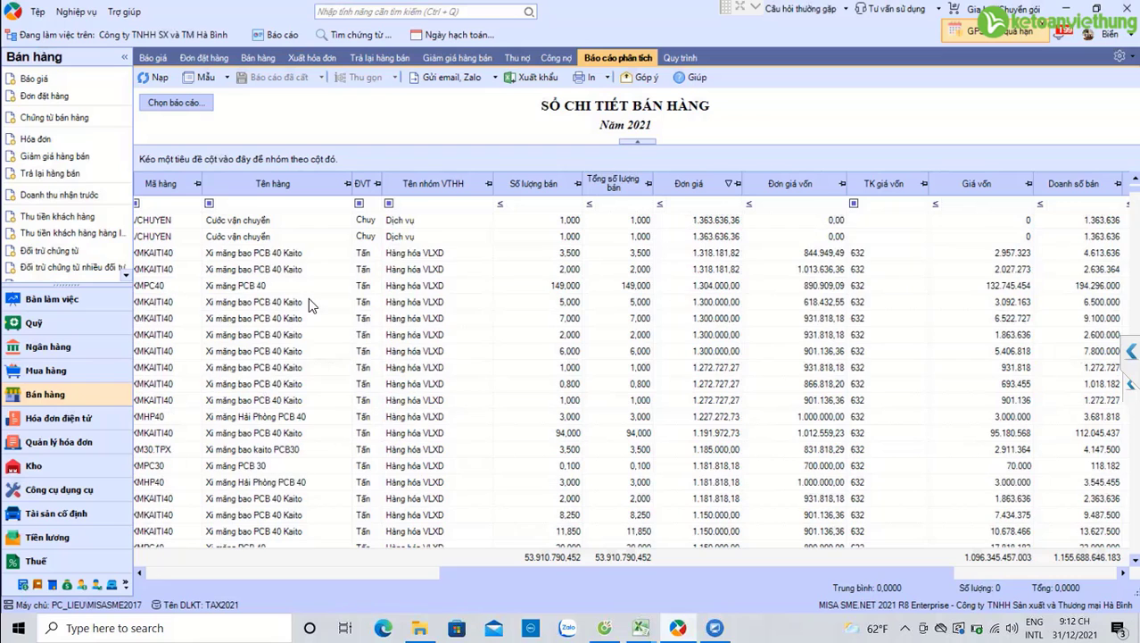
{"action": "left_click", "coordinate": [461, 301]}
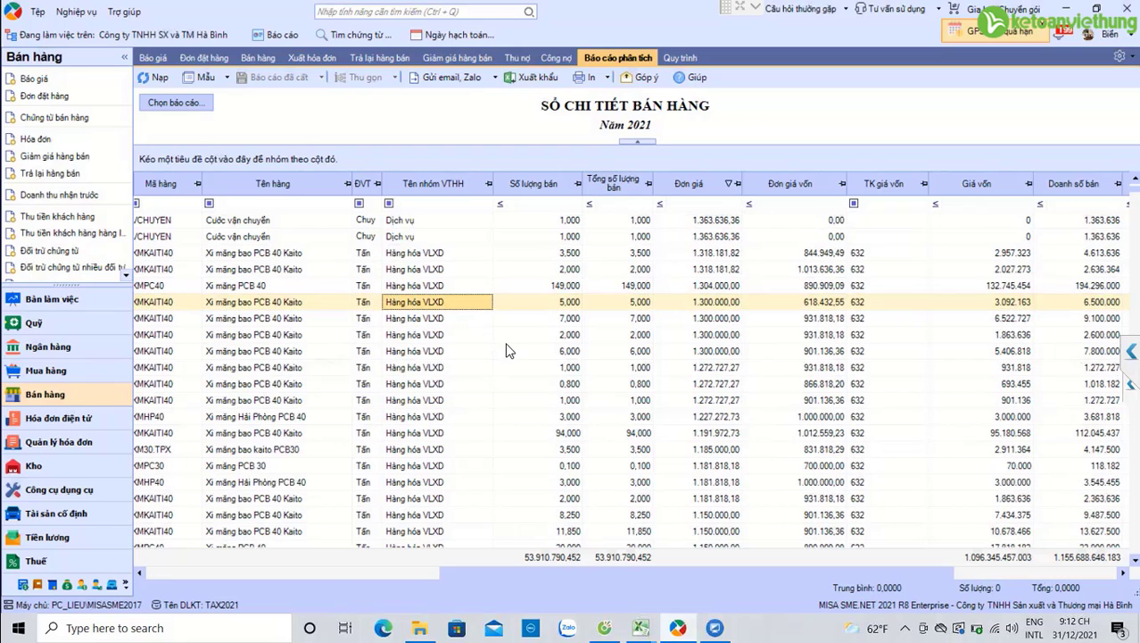
{"action": "scroll", "coordinate": [667, 338], "scroll_direction": "up", "scroll_amount": 1}
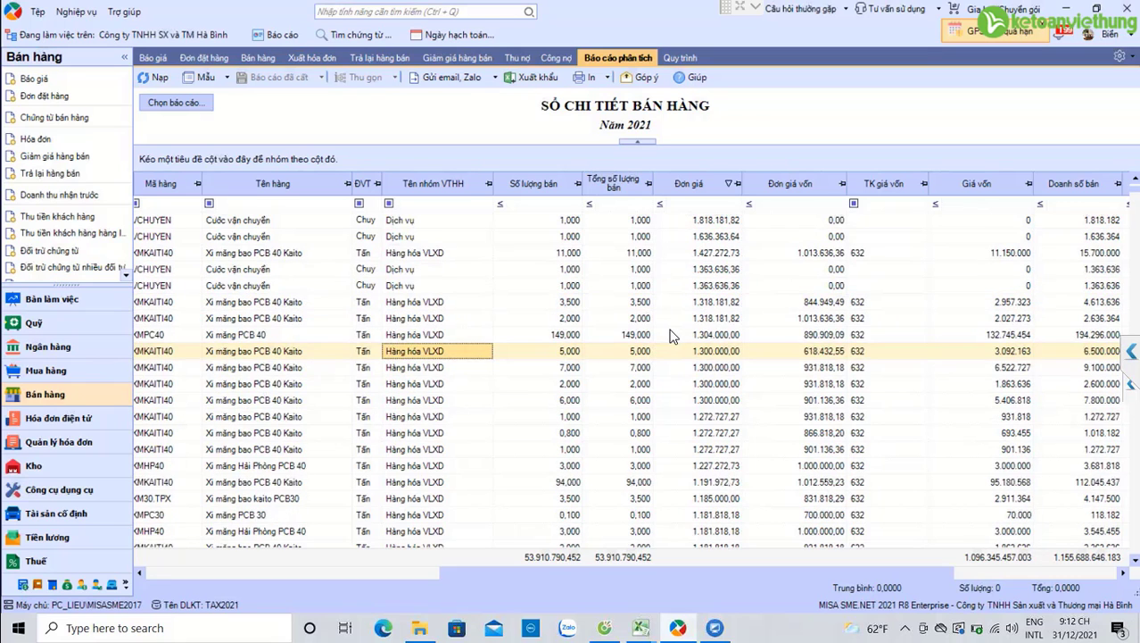
{"action": "scroll", "coordinate": [677, 332], "scroll_direction": "up", "scroll_amount": 2}
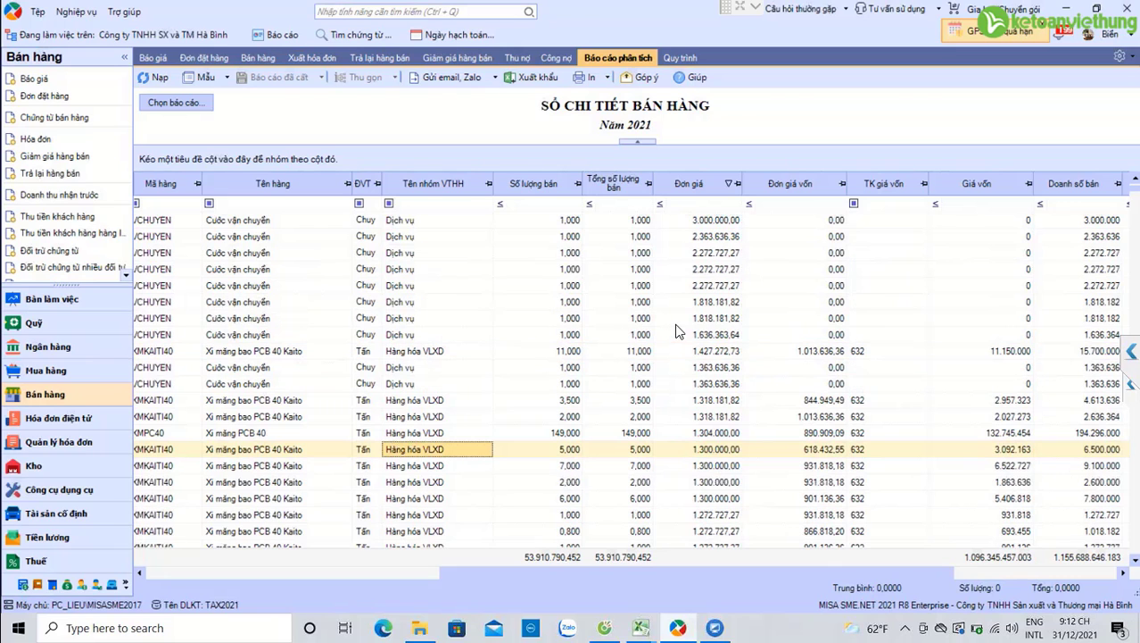
{"action": "left_click_drag", "start_coordinate": [241, 225], "coordinate": [272, 255]}
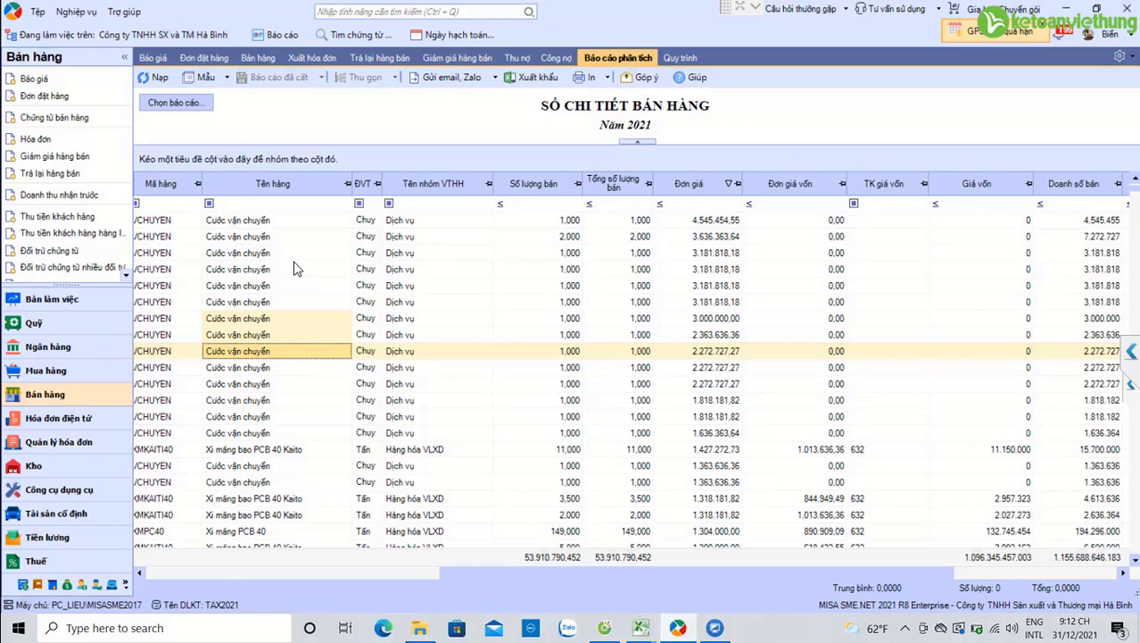
{"action": "scroll", "coordinate": [301, 267], "scroll_direction": "up", "scroll_amount": 2}
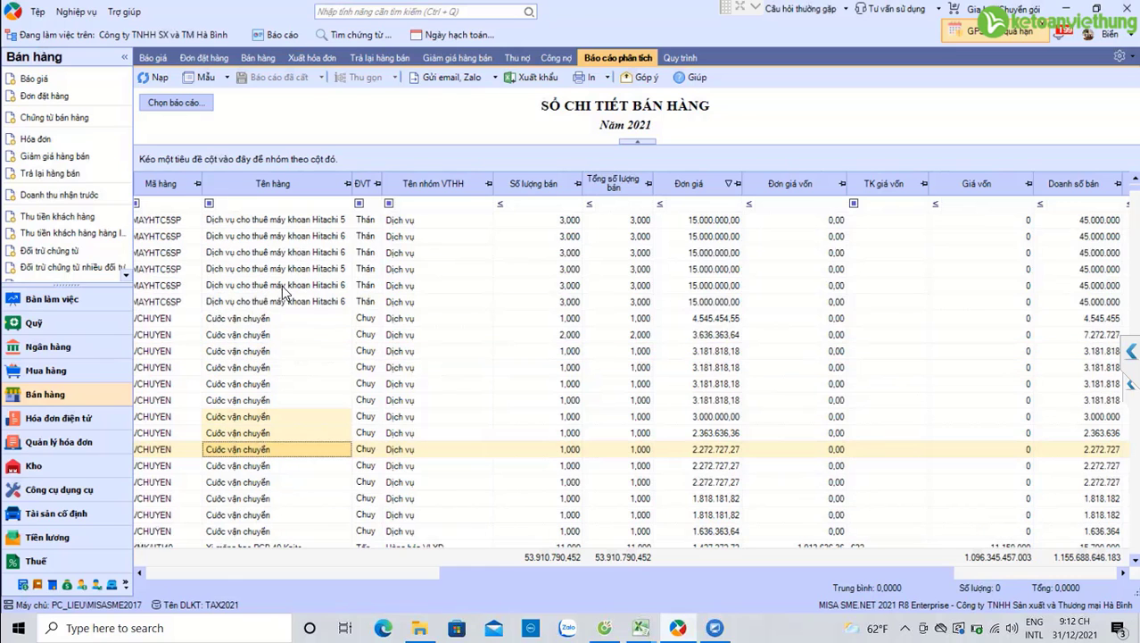
{"action": "scroll", "coordinate": [285, 292], "scroll_direction": "up", "scroll_amount": 2}
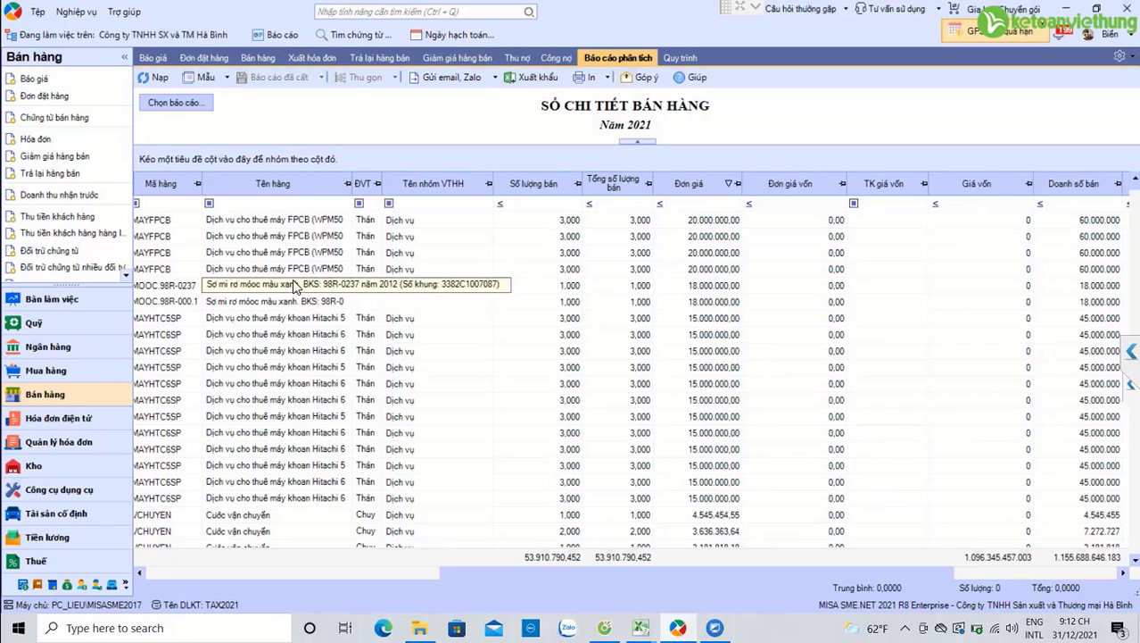
{"action": "scroll", "coordinate": [298, 279], "scroll_direction": "up", "scroll_amount": 2}
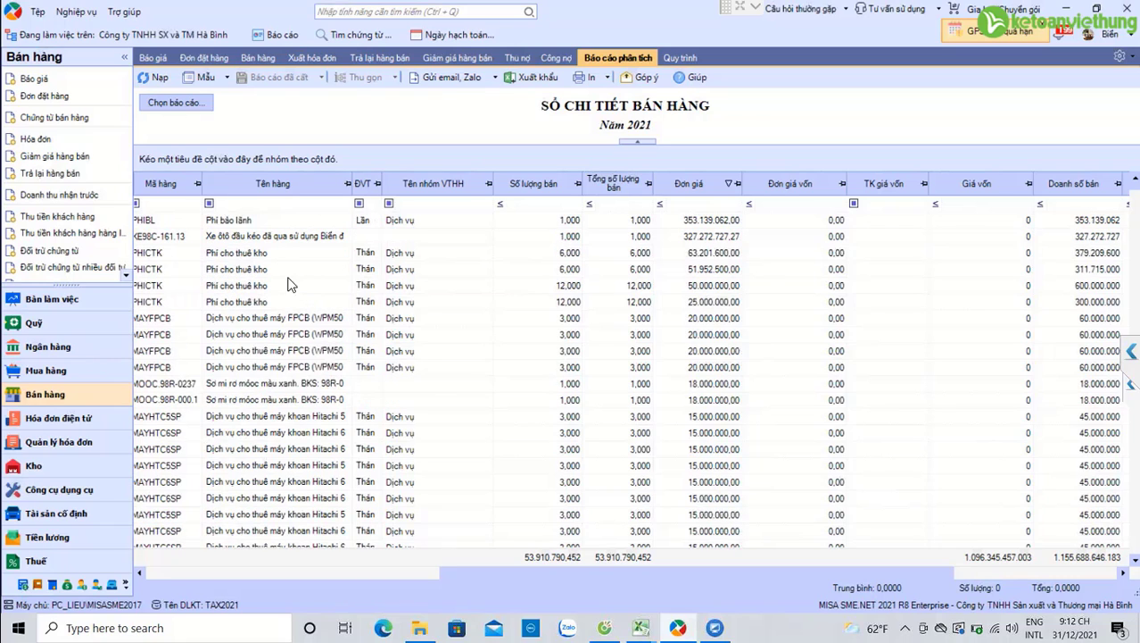
{"action": "left_click", "coordinate": [303, 480]}
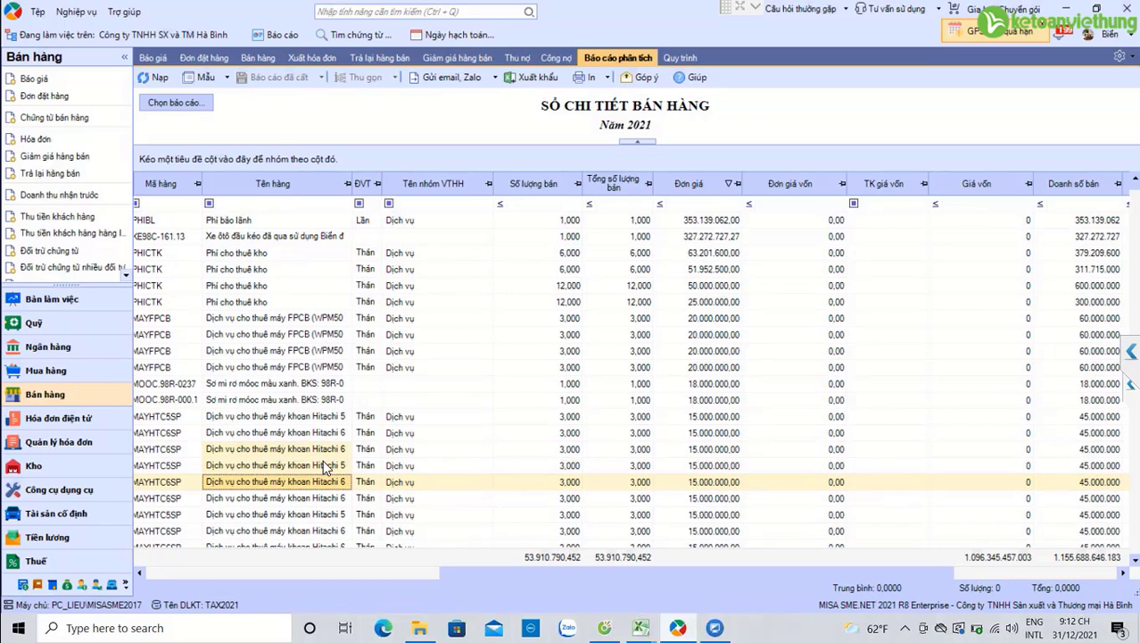
{"action": "scroll", "coordinate": [323, 459], "scroll_direction": "down", "scroll_amount": 3}
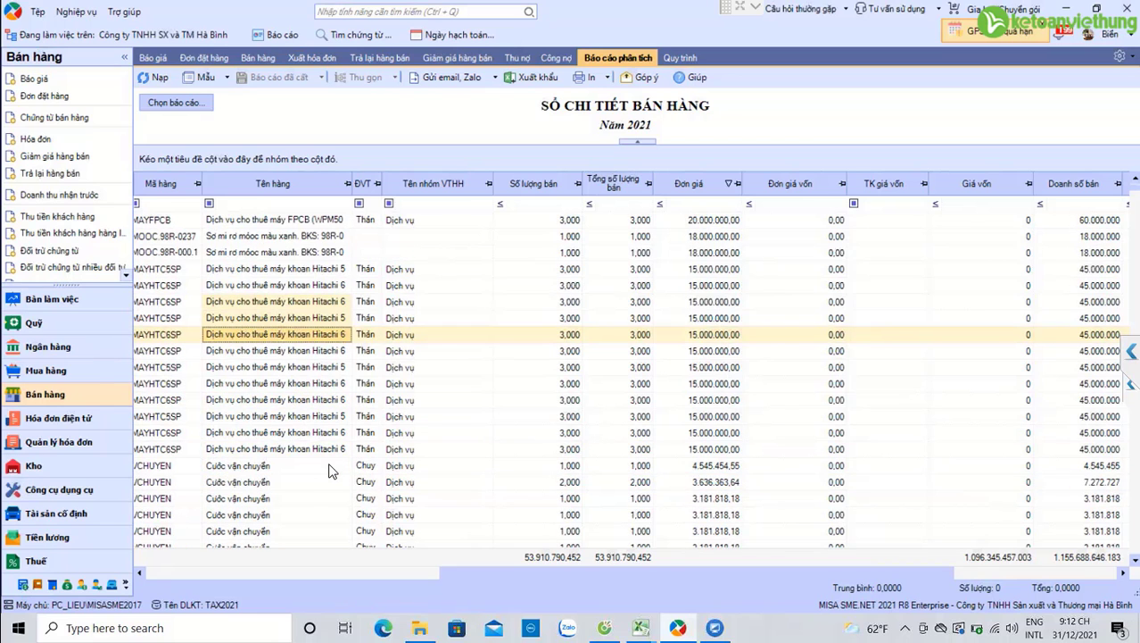
{"action": "scroll", "coordinate": [329, 468], "scroll_direction": "down", "scroll_amount": 2}
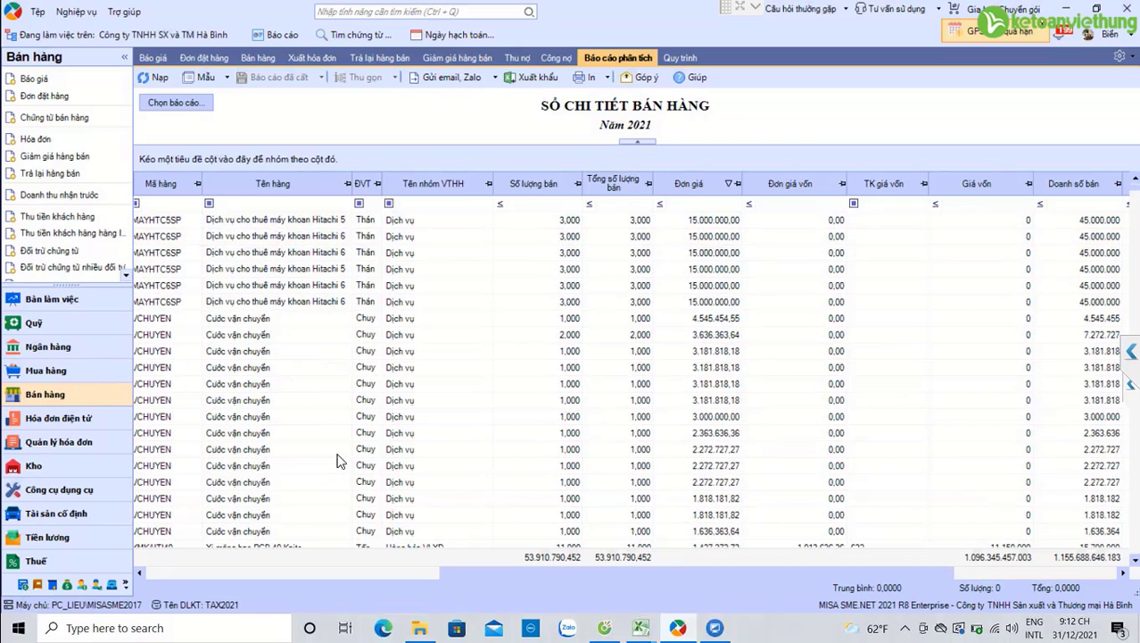
{"action": "scroll", "coordinate": [334, 460], "scroll_direction": "down", "scroll_amount": 4}
- Filter the sales detail report's Tên nhóm VTHH column to show only the Dịch vụ group
{"action": "left_click", "coordinate": [471, 205]}
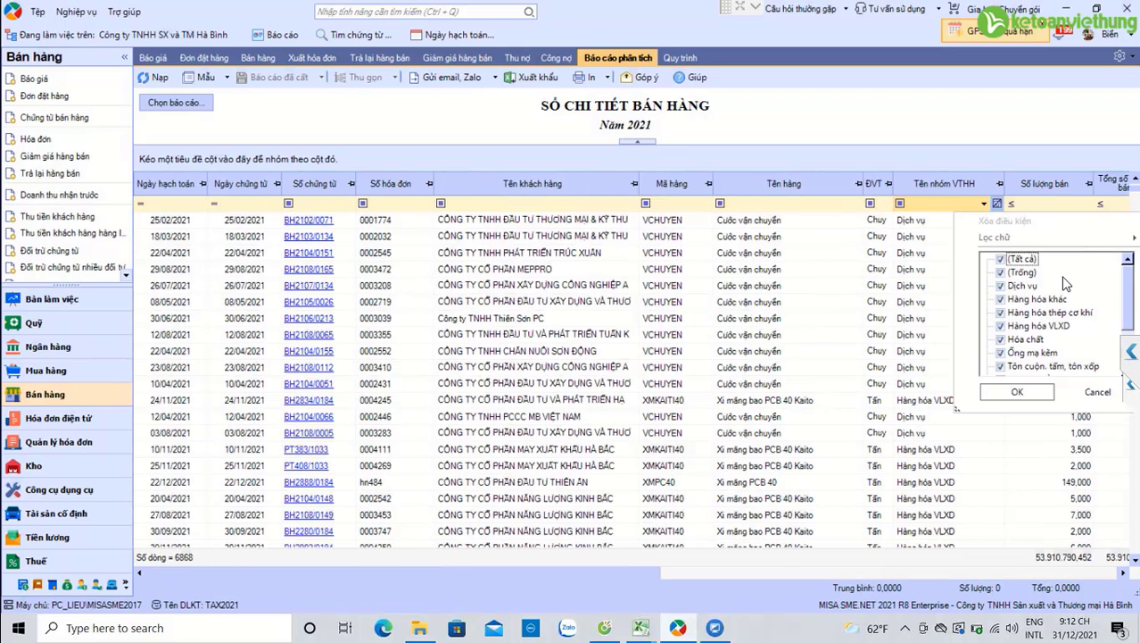
{"action": "left_click", "coordinate": [1001, 258]}
{"action": "left_click", "coordinate": [1000, 286]}
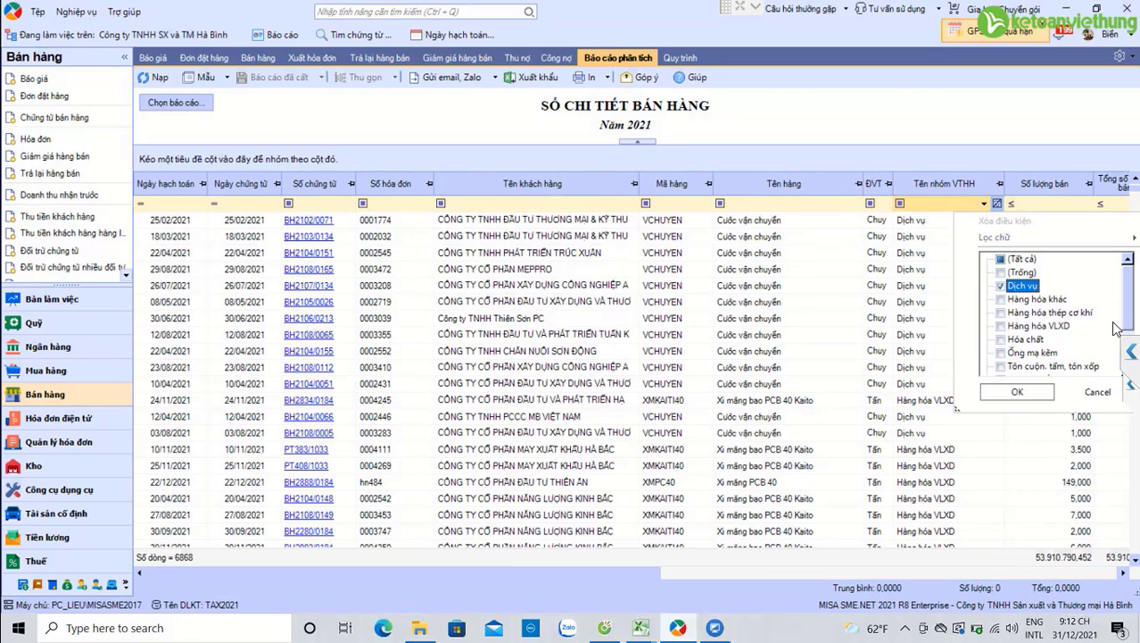
{"action": "left_click", "coordinate": [1016, 401]}
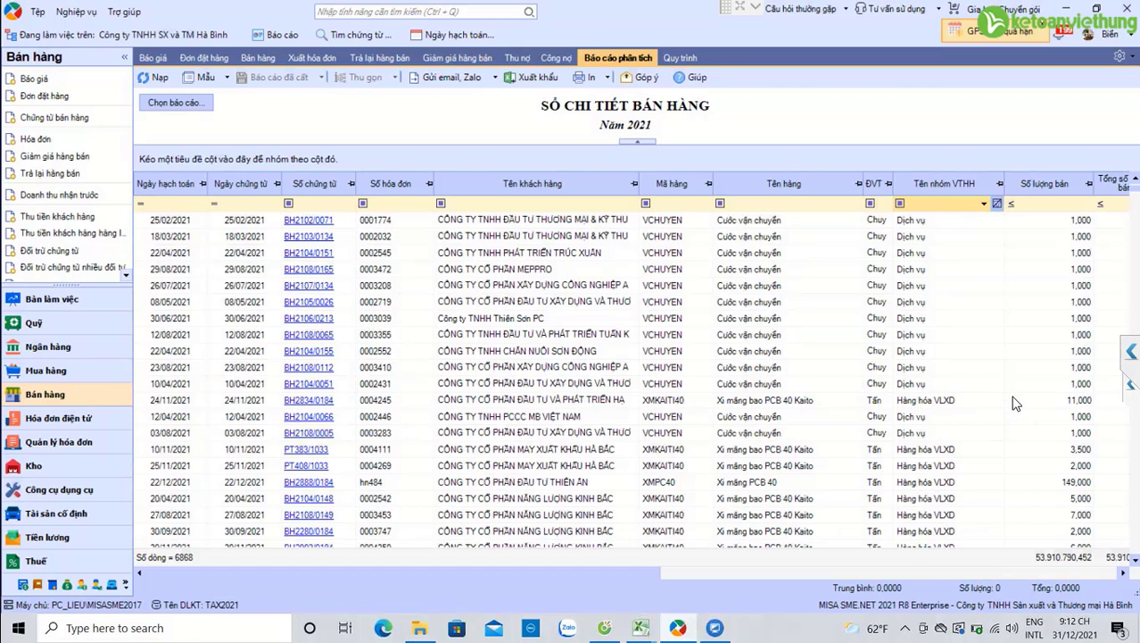
- Review the filtered service lines' cost, revenue, VAT, customer, invoice and voucher columns through to the end of the list
{"action": "left_click_drag", "start_coordinate": [516, 572], "coordinate": [762, 576]}
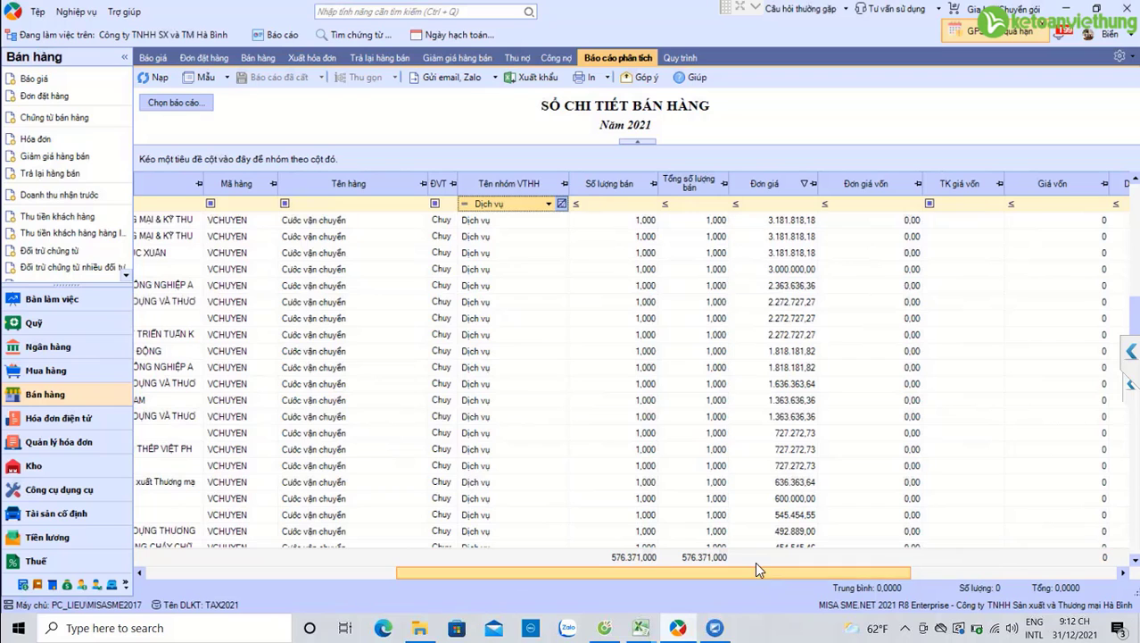
{"action": "scroll", "coordinate": [854, 568], "scroll_direction": "right", "scroll_amount": 3}
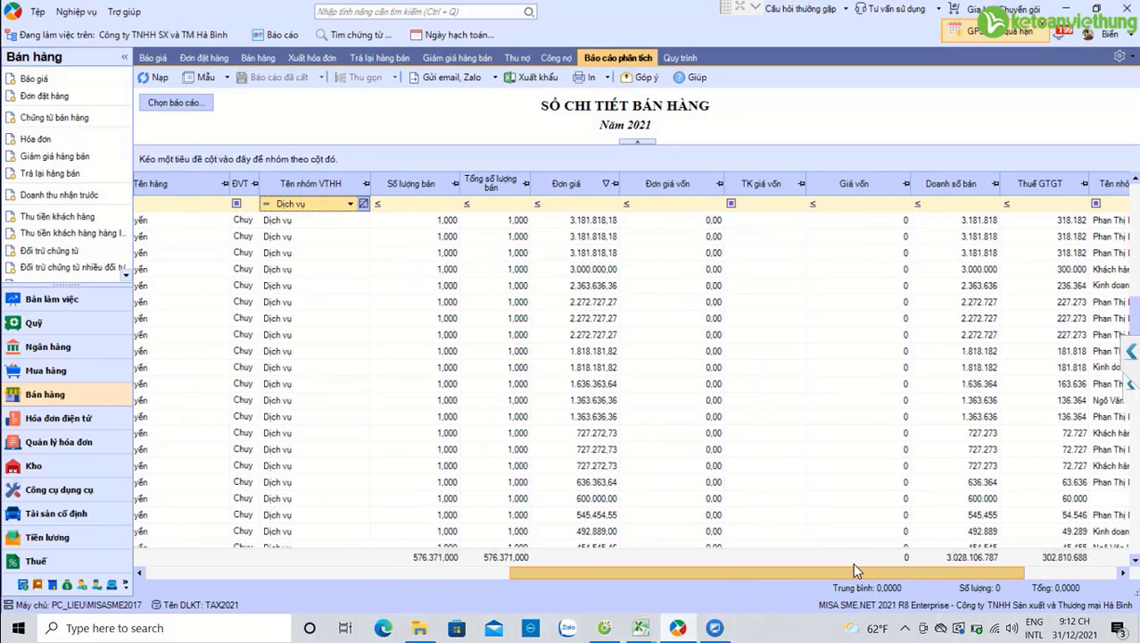
{"action": "left_click_drag", "start_coordinate": [854, 566], "coordinate": [902, 566]}
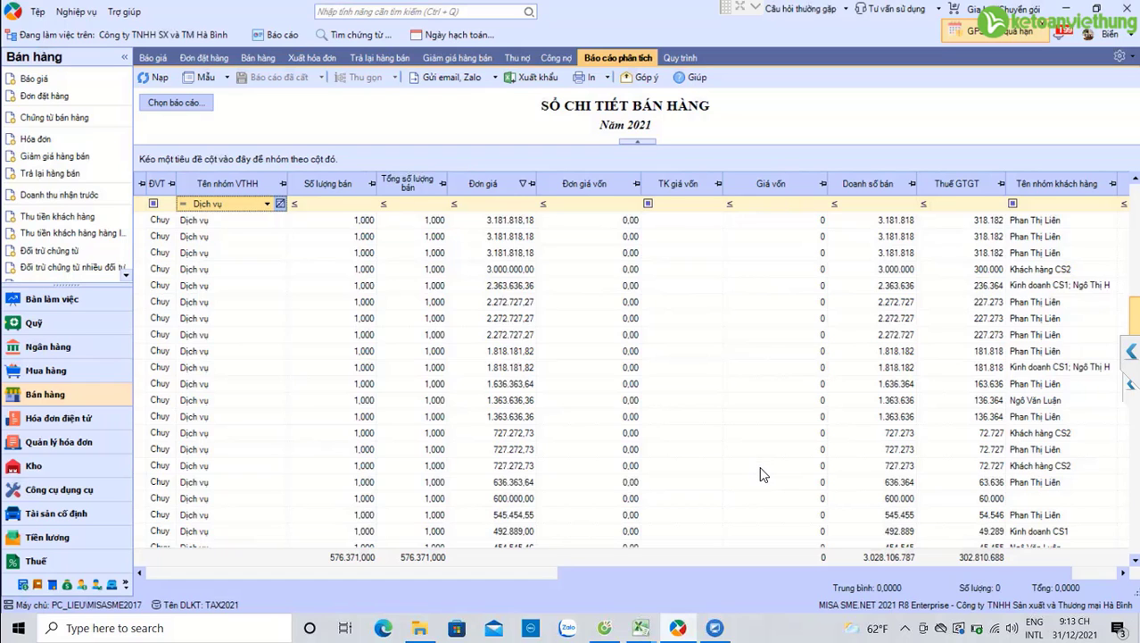
{"action": "scroll", "coordinate": [763, 474], "scroll_direction": "down", "scroll_amount": 10}
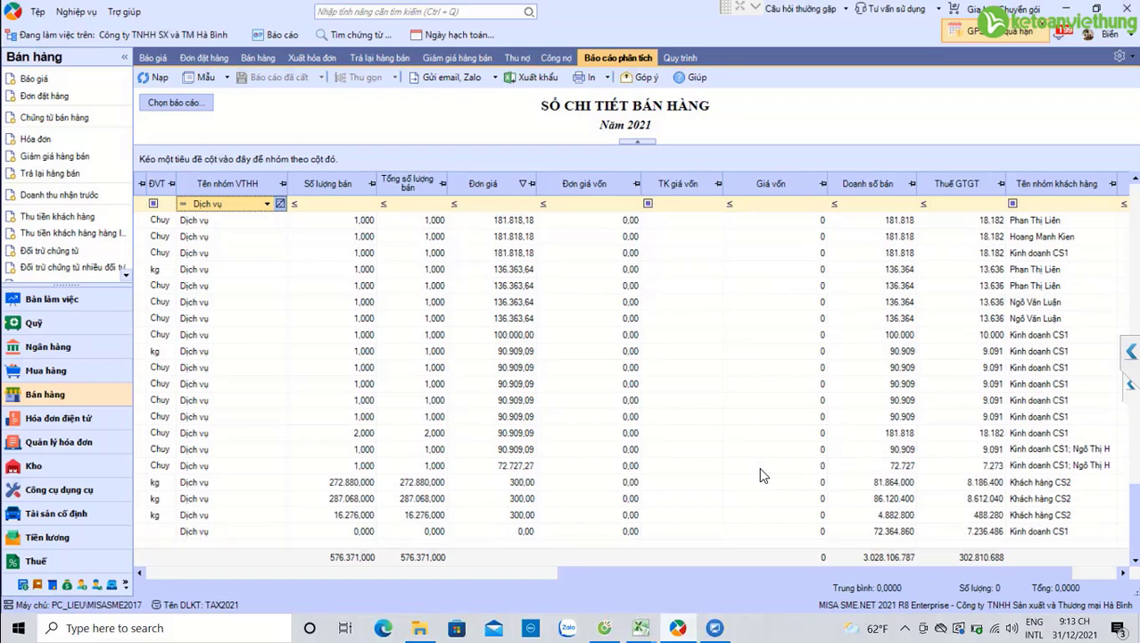
{"action": "scroll", "coordinate": [769, 475], "scroll_direction": "left", "scroll_amount": 3}
{"action": "scroll", "coordinate": [771, 467], "scroll_direction": "left", "scroll_amount": 3}
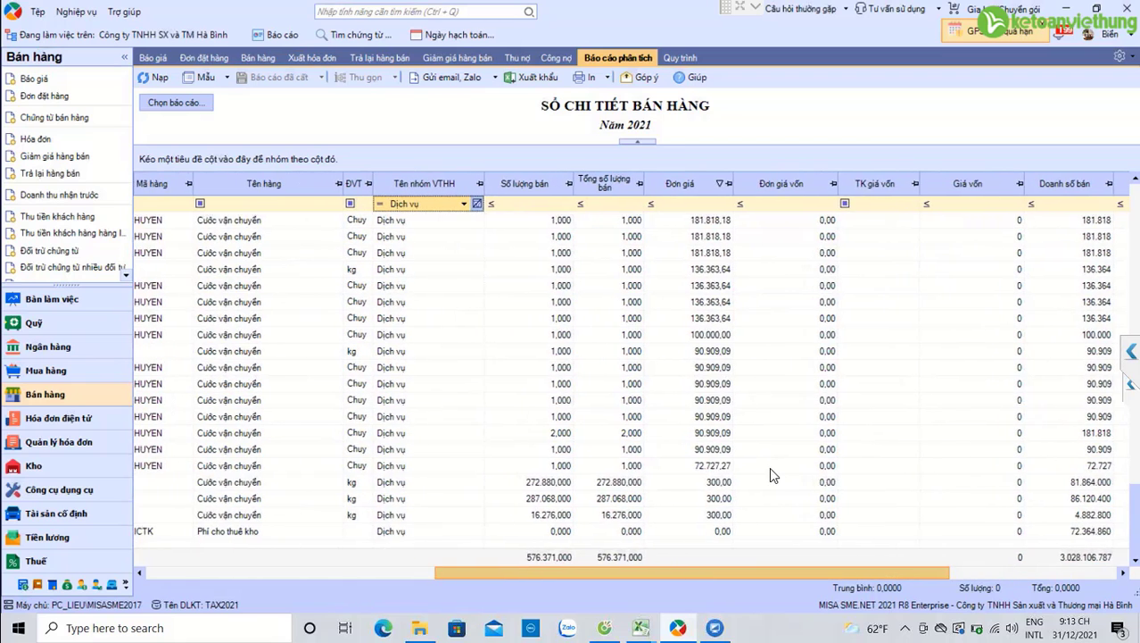
{"action": "scroll", "coordinate": [769, 475], "scroll_direction": "left", "scroll_amount": 3}
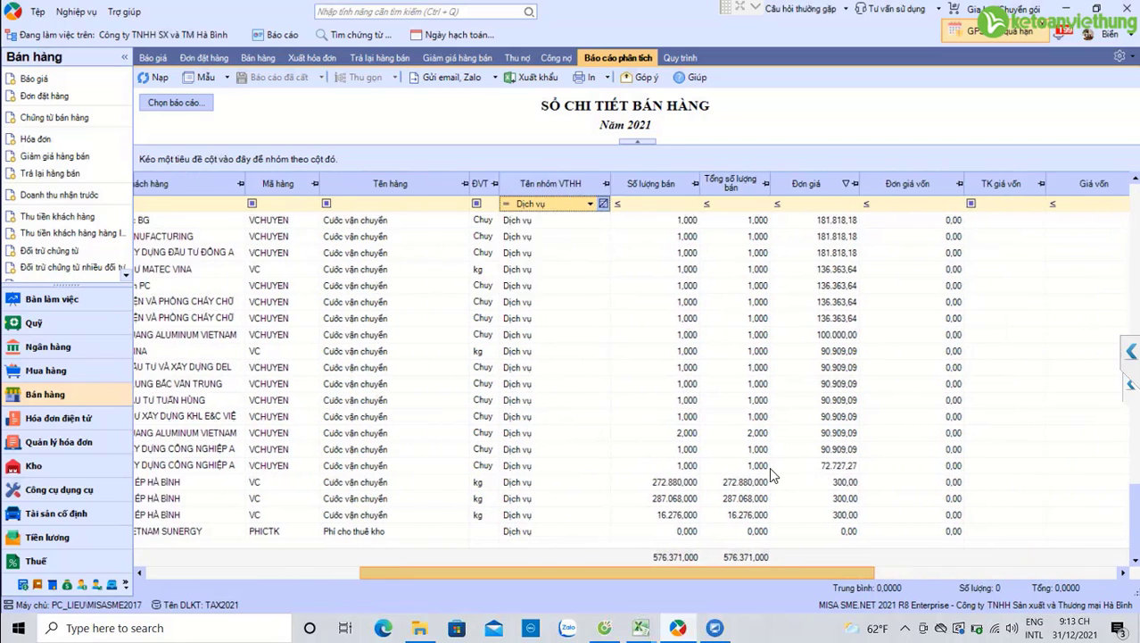
{"action": "scroll", "coordinate": [773, 475], "scroll_direction": "right", "scroll_amount": 3}
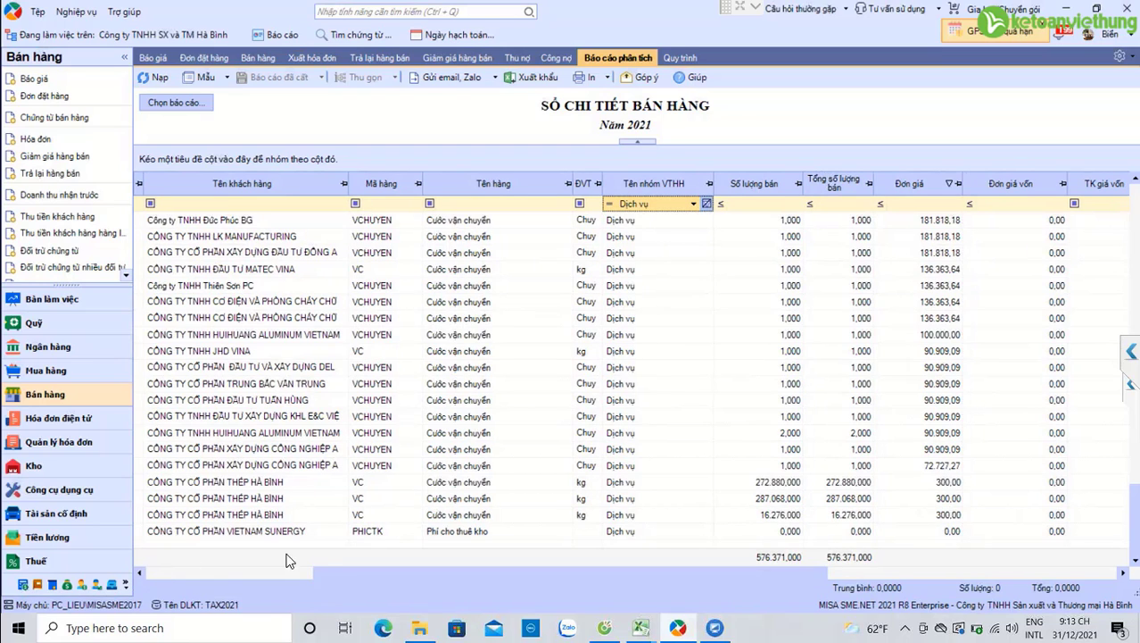
{"action": "left_click_drag", "start_coordinate": [332, 569], "coordinate": [281, 569]}
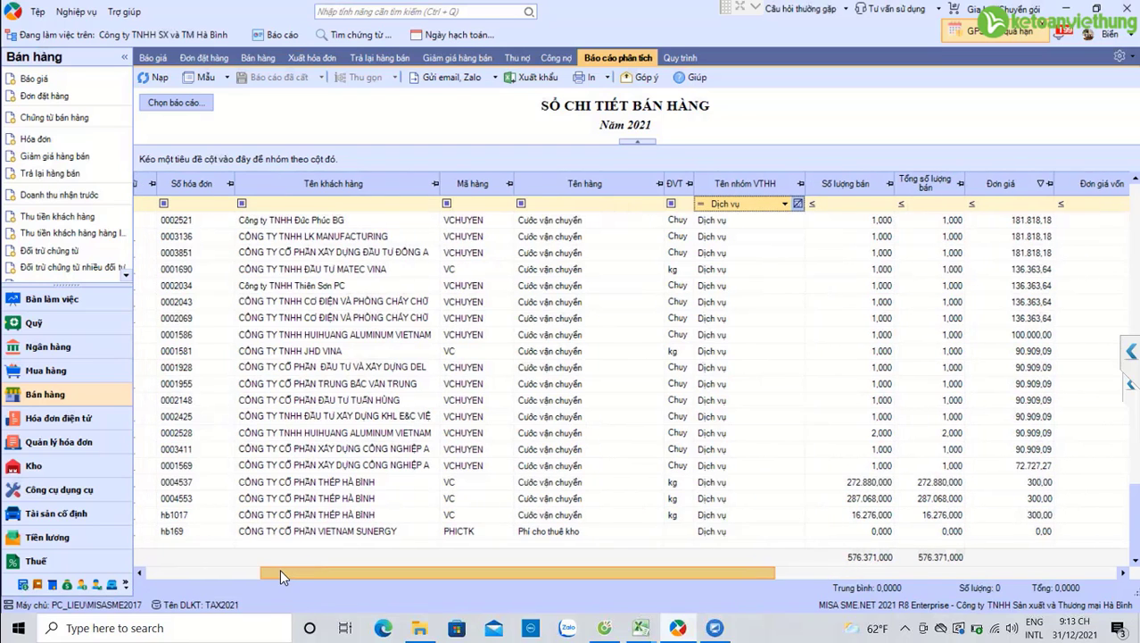
{"action": "left_click_drag", "start_coordinate": [183, 592], "coordinate": [160, 584]}
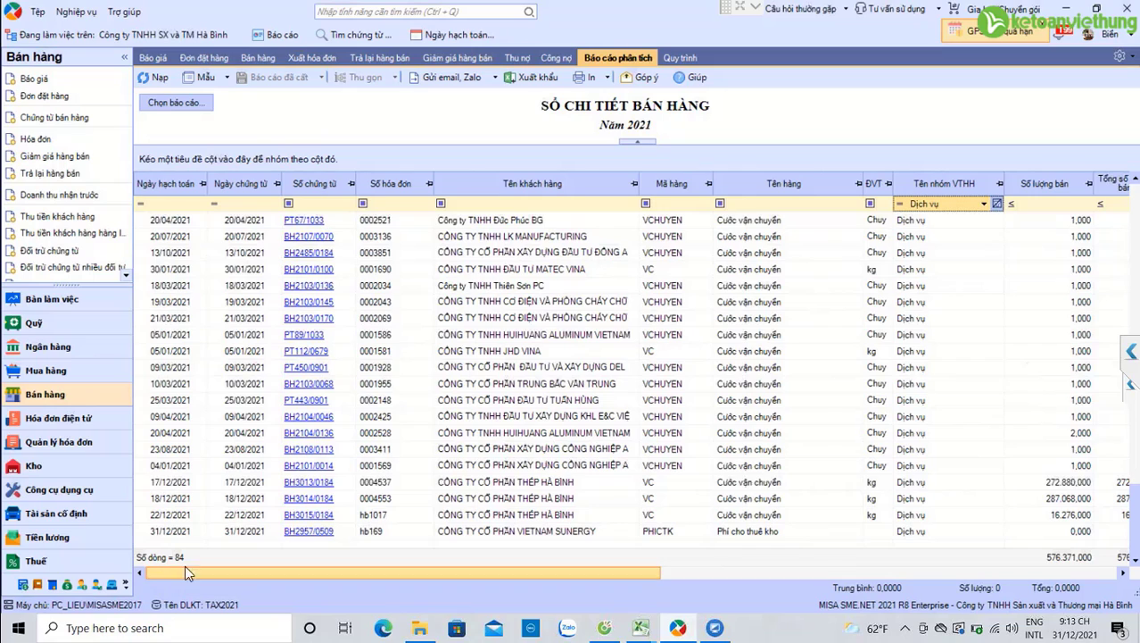
{"action": "left_click", "coordinate": [192, 397]}
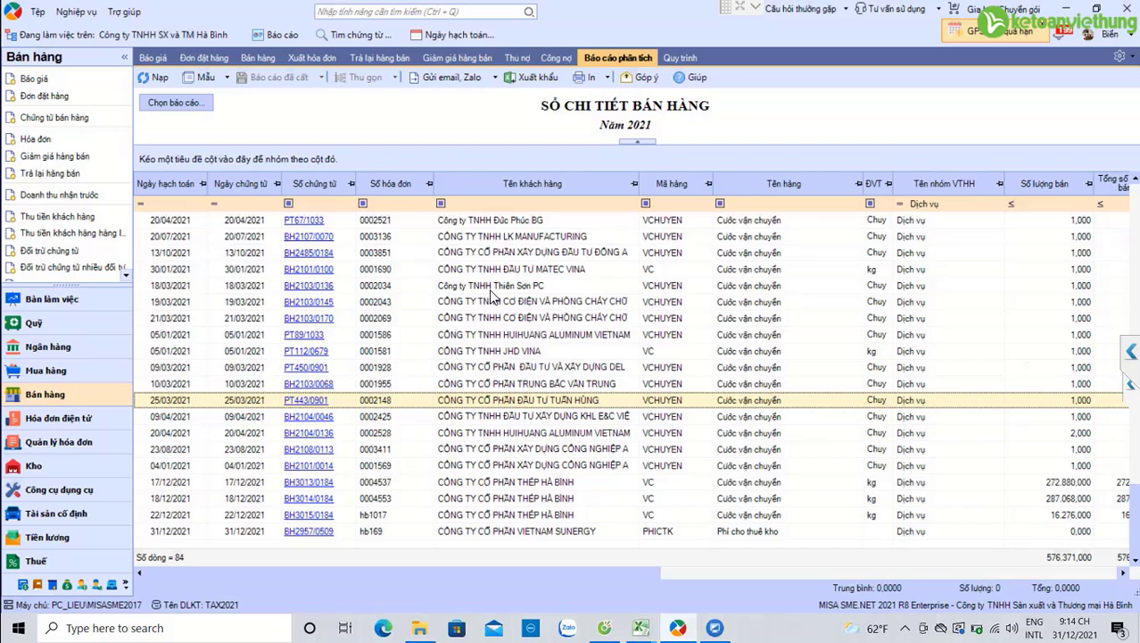
{"action": "left_click", "coordinate": [76, 11]}
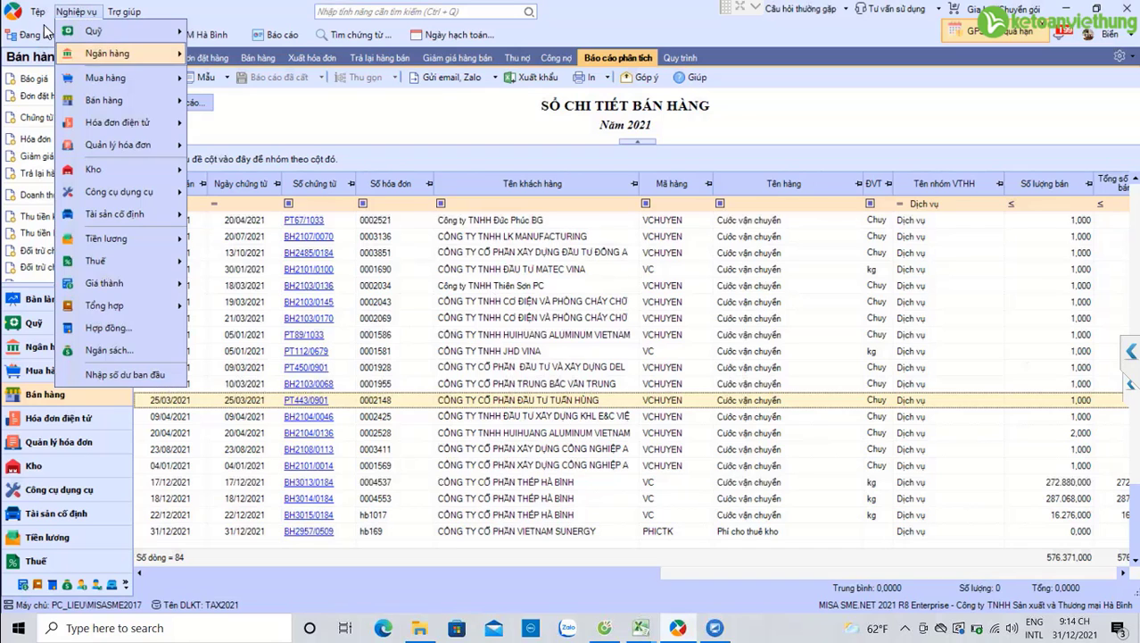
{"action": "mouse_move", "coordinate": [124, 12]}
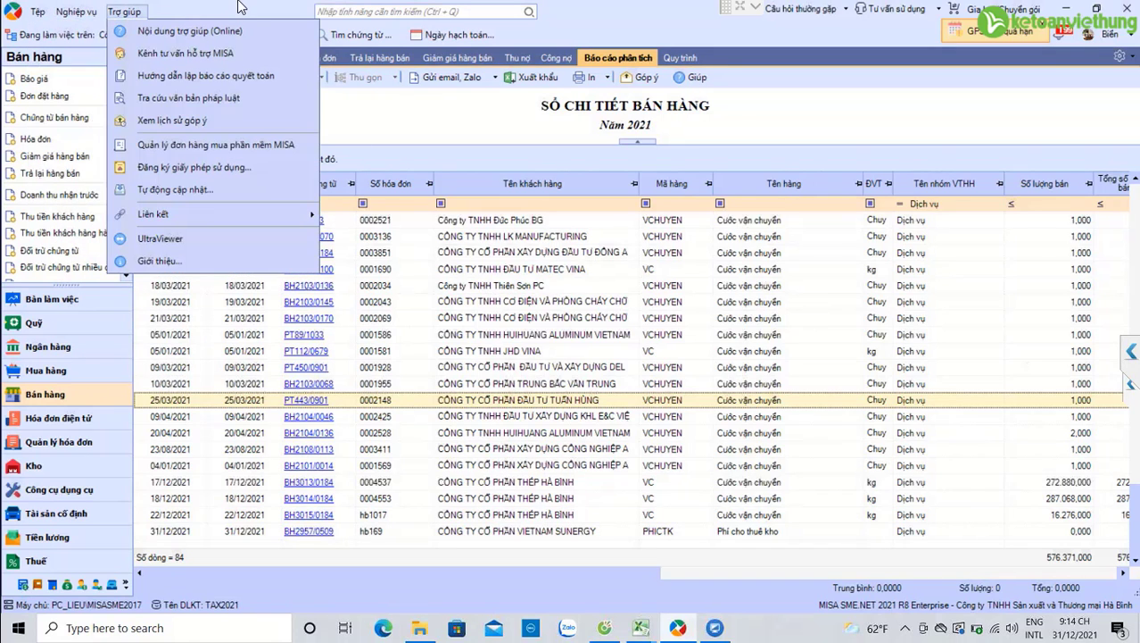
{"action": "left_click", "coordinate": [459, 122]}
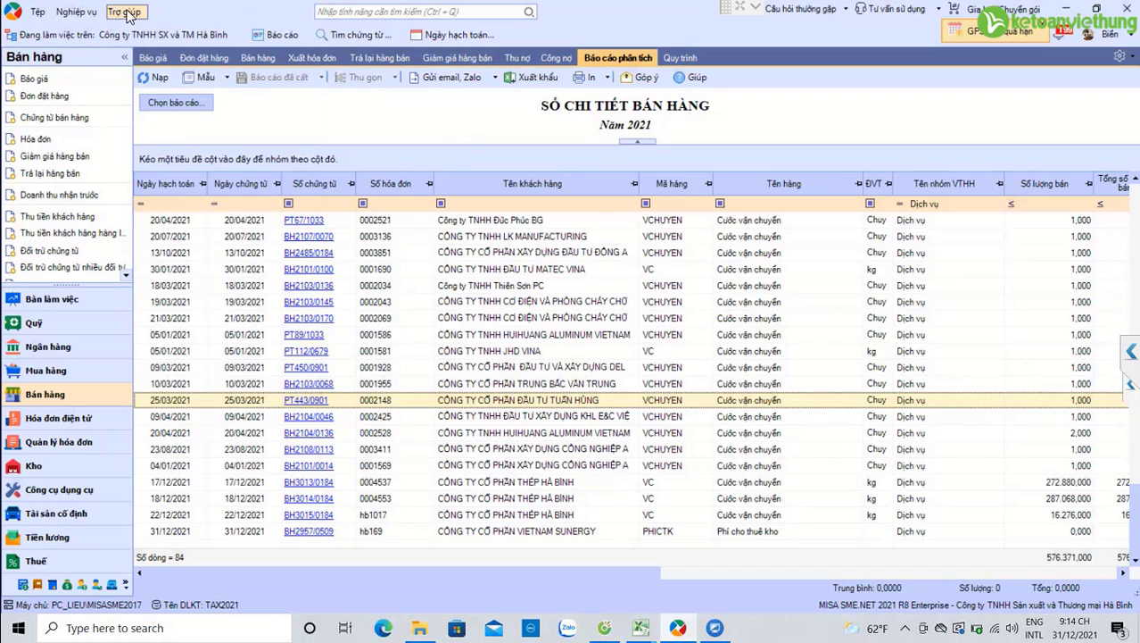
- Load the Công trình costing data in Giá thành for the period Năm nay, and return to the Bán hàng sales detail report
{"action": "left_click", "coordinate": [23, 585]}
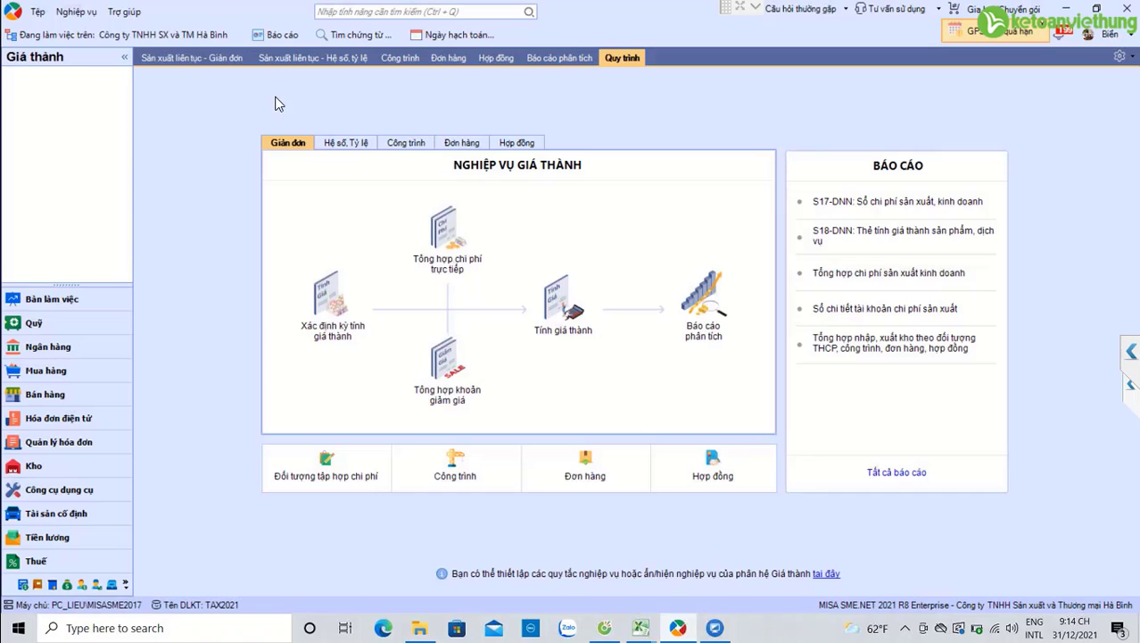
{"action": "left_click", "coordinate": [390, 63]}
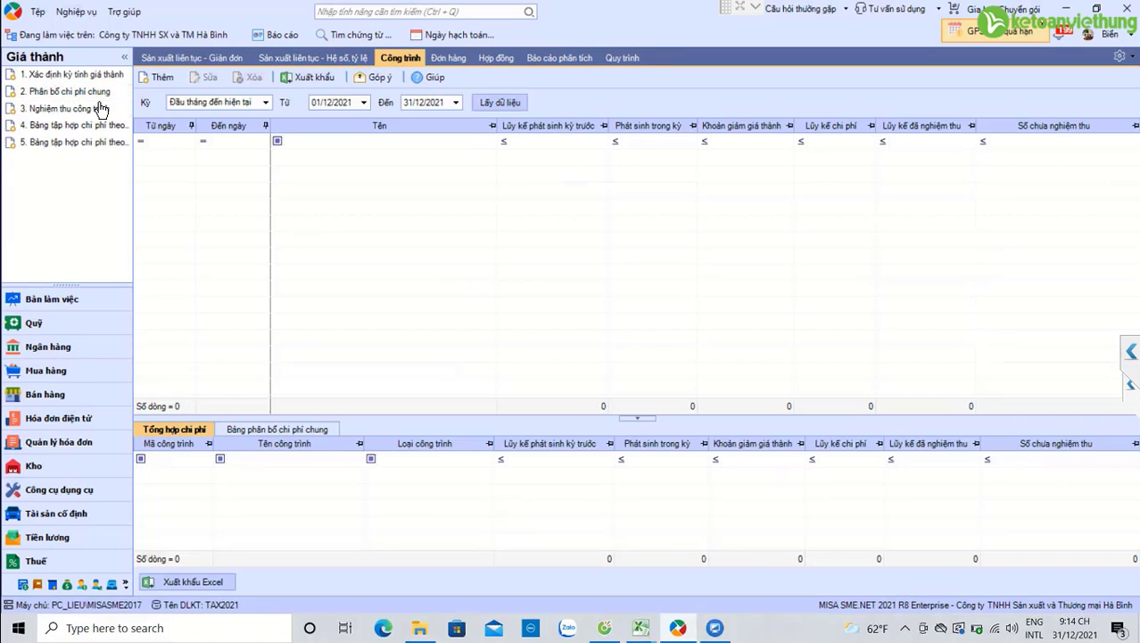
{"action": "left_click", "coordinate": [265, 102]}
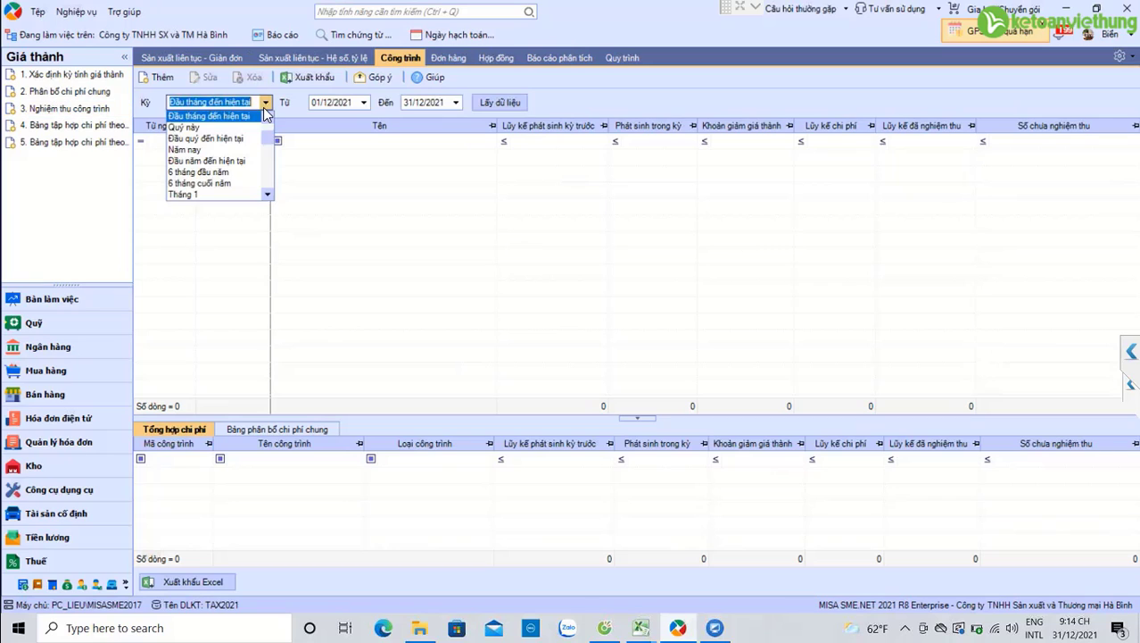
{"action": "left_click", "coordinate": [212, 151]}
{"action": "left_click", "coordinate": [505, 100]}
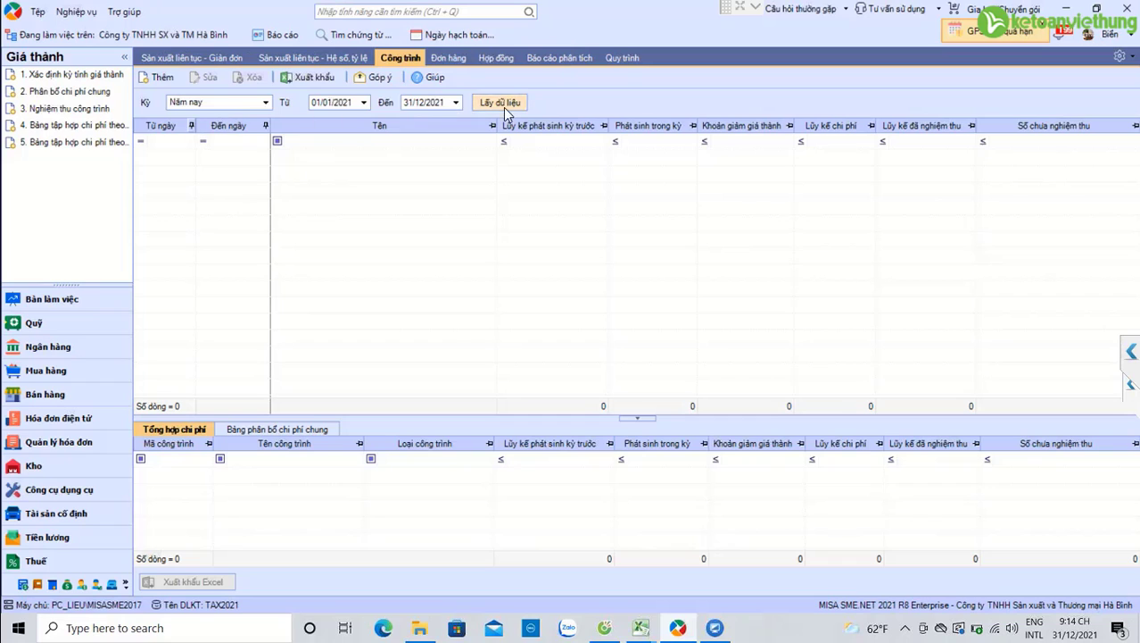
{"action": "left_click", "coordinate": [68, 400]}
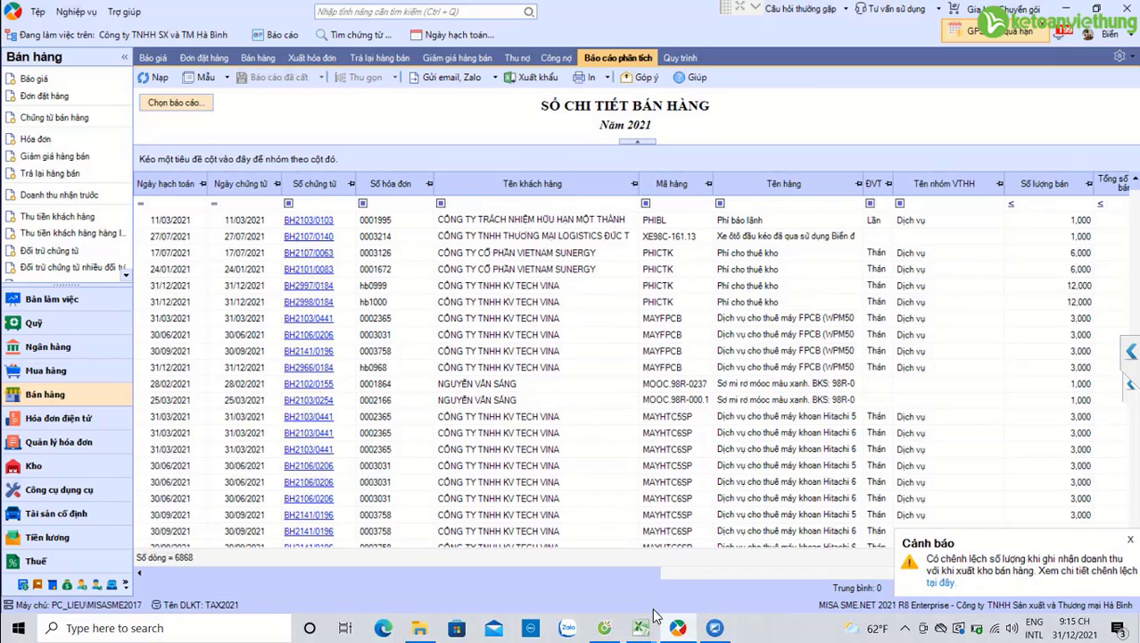
- Switch to the Excel workbook Tong_hop_cong_no_phai_tra_nha_cung_cap (12) and enable editing for it
{"action": "mouse_move", "coordinate": [642, 632]}
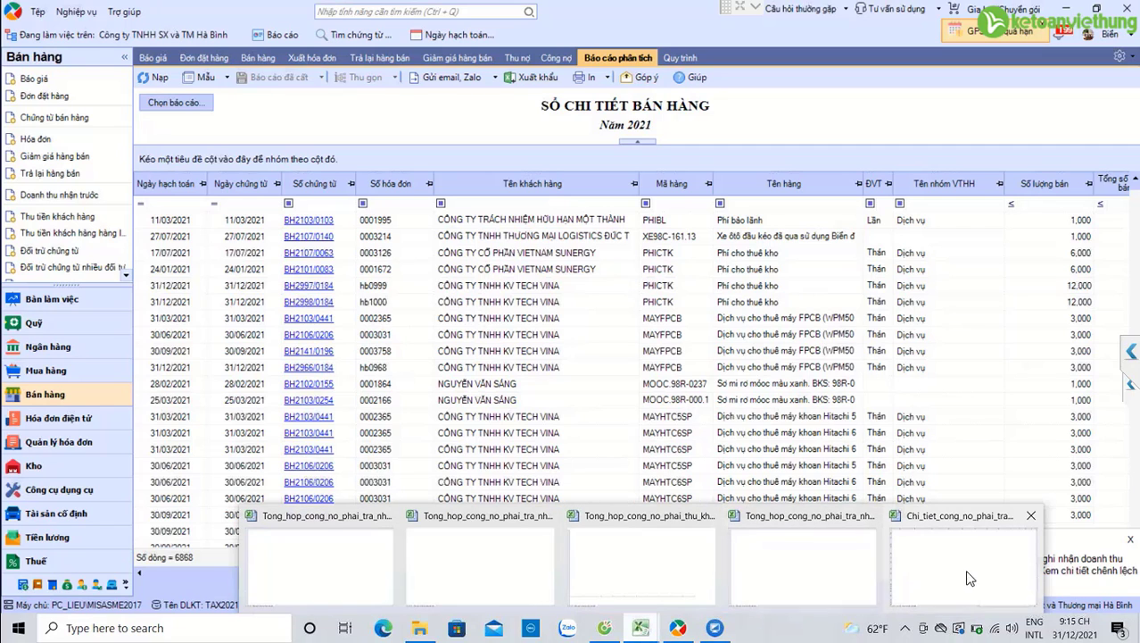
{"action": "left_click", "coordinate": [732, 580]}
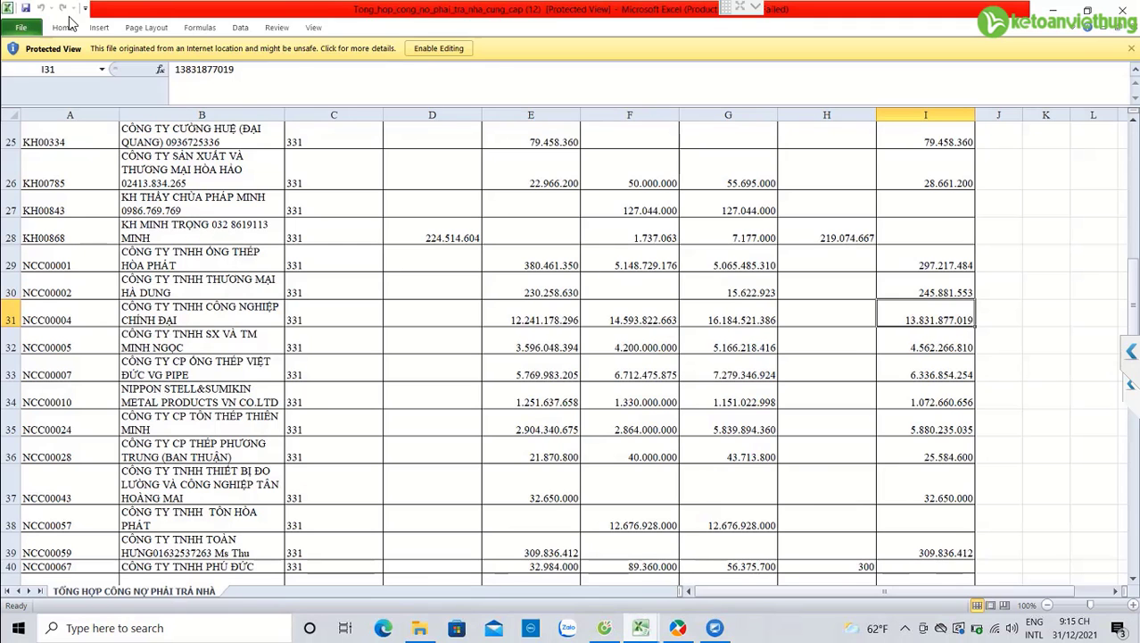
{"action": "left_click", "coordinate": [446, 49]}
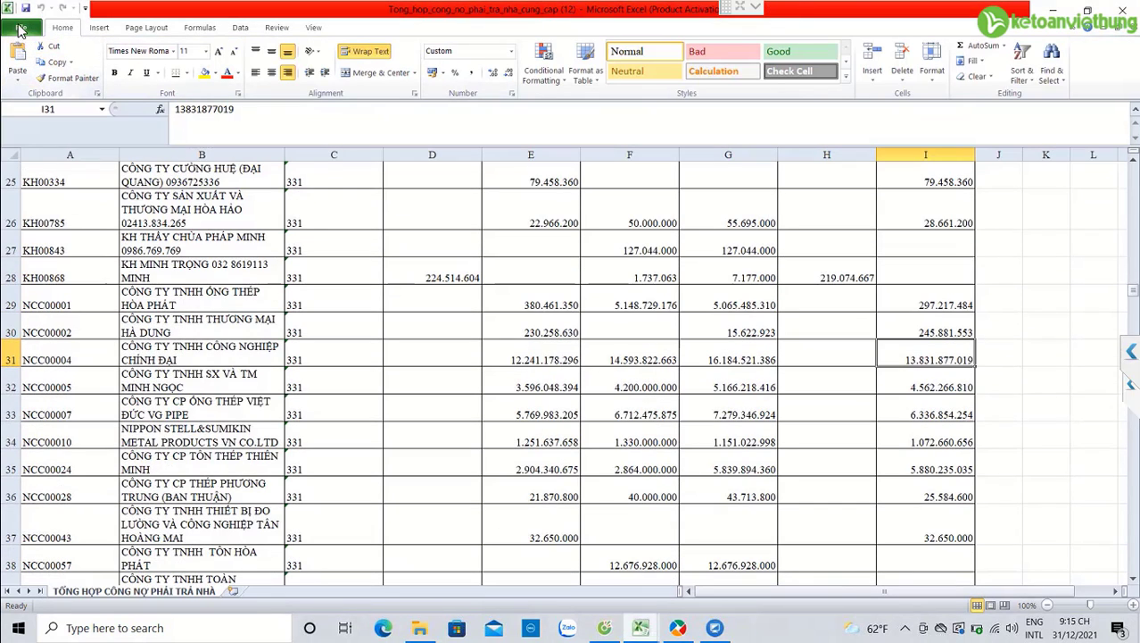
- Add the New command to the Quick Access Toolbar and use it to create a blank workbook
{"action": "left_click", "coordinate": [84, 8]}
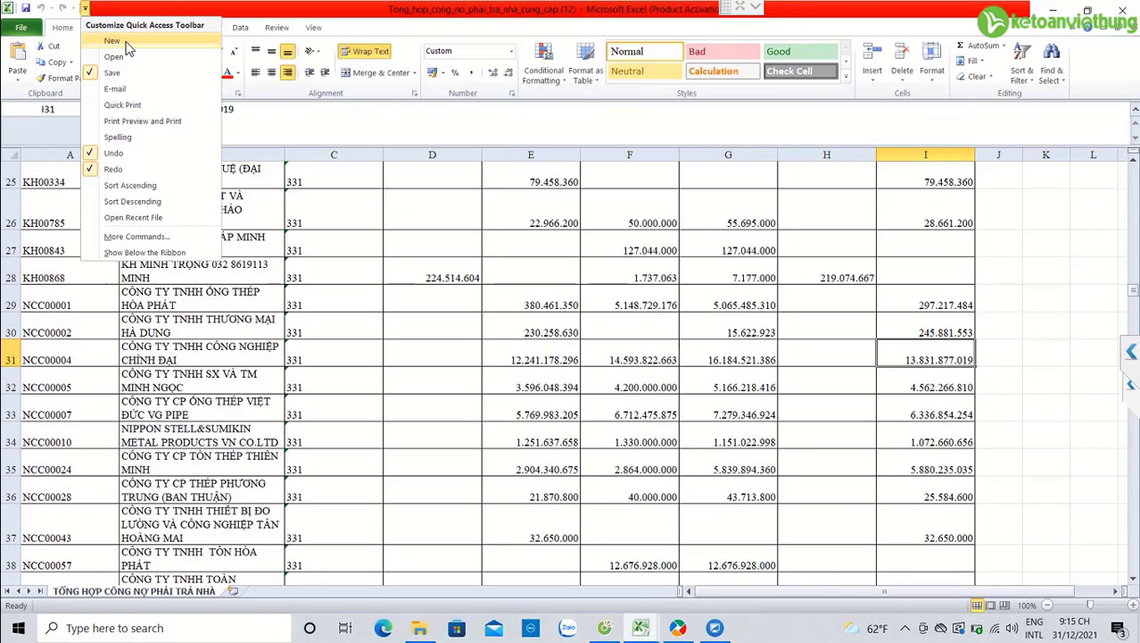
{"action": "left_click", "coordinate": [153, 41]}
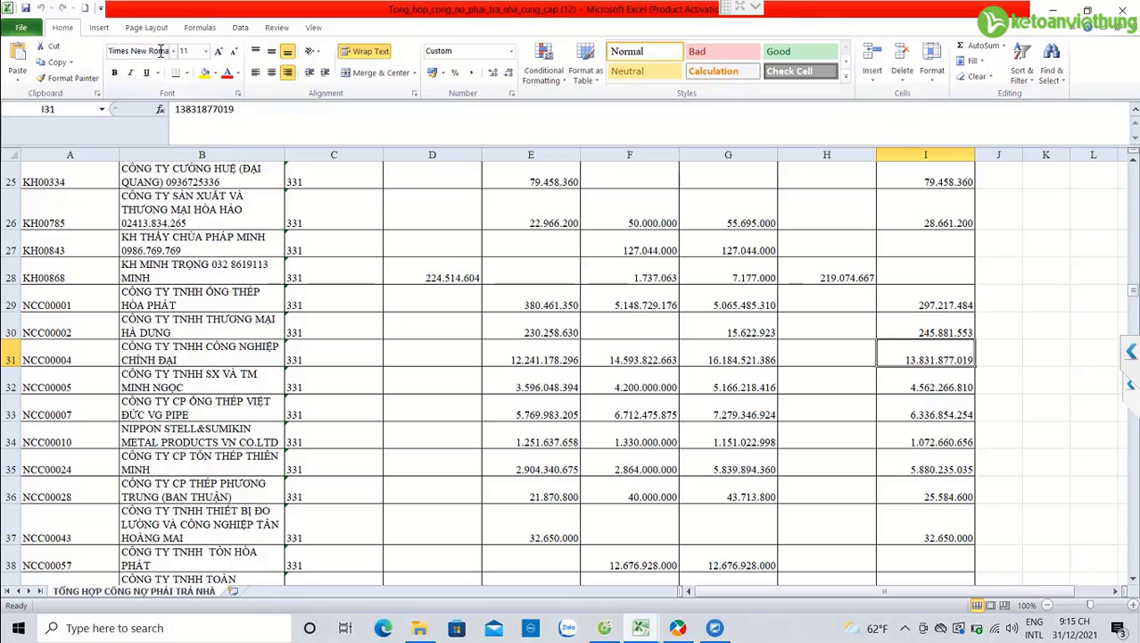
{"action": "left_click", "coordinate": [85, 9]}
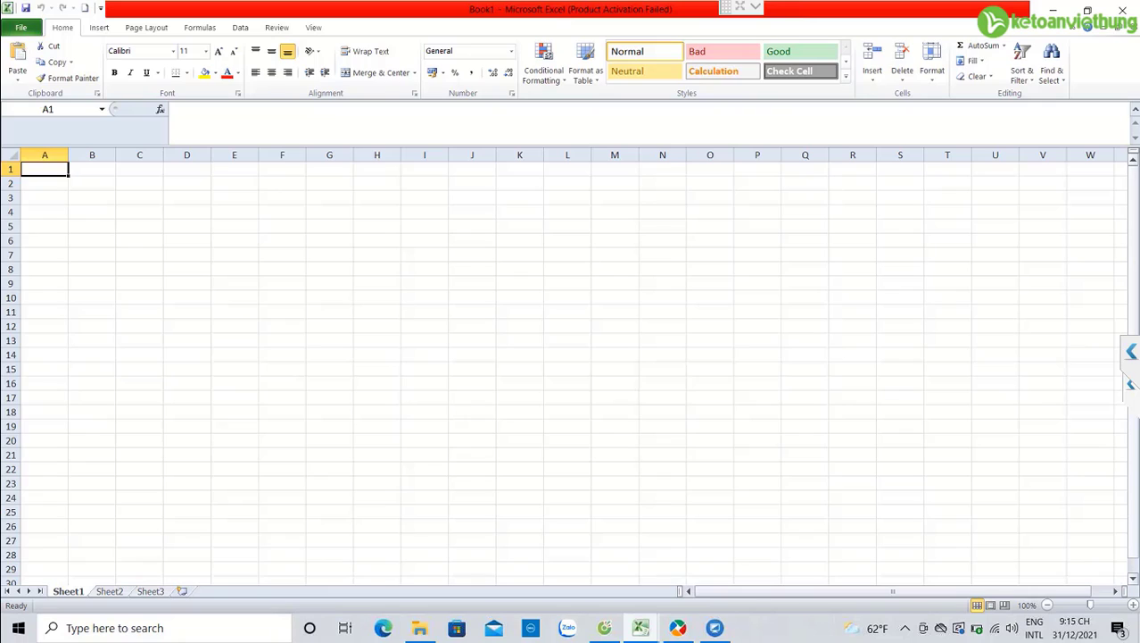
- Begin the note in cell A1 with "đối với cty thương mại chỉ có mua vào và bán ra thì k tính gthanh."
{"action": "type", "text": "đối"}
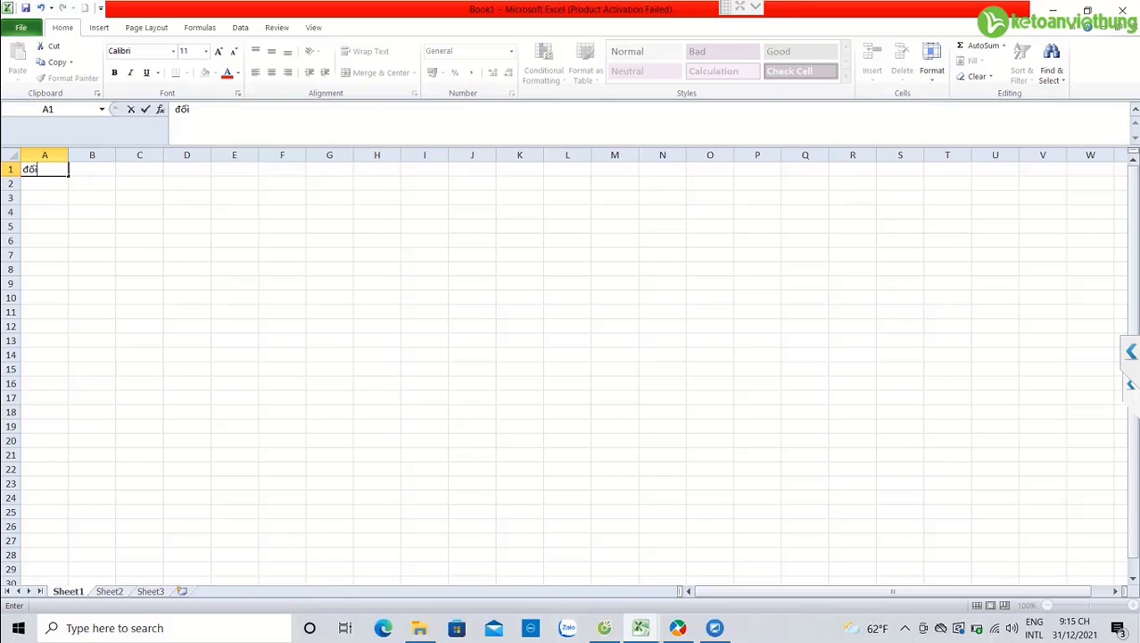
{"action": "type", "text": "với cty thương mại chỉ c"}
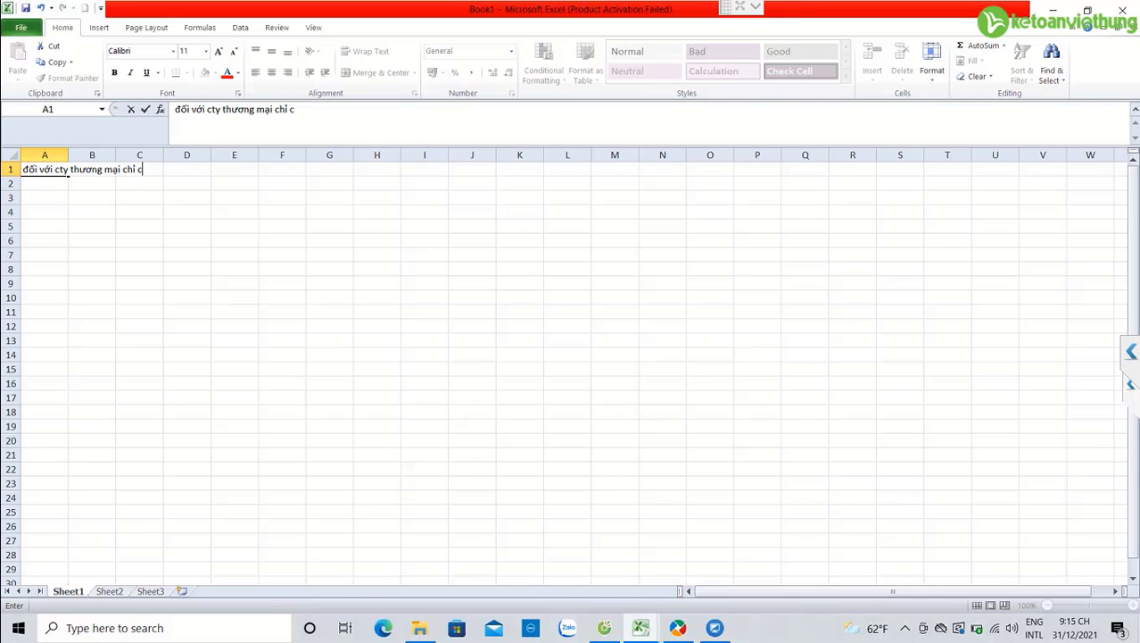
{"action": "type", "text": "ó mua vào va"}
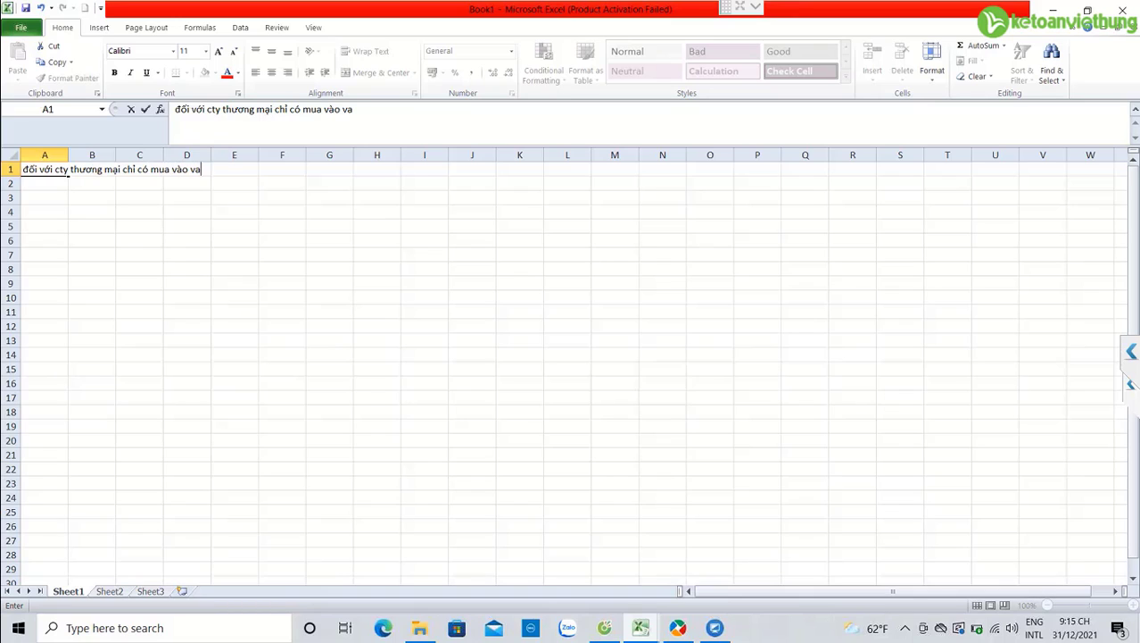
{"action": "key", "text": "BackSpace"}
{"action": "type", "text": "à bán ra thì k tính"}
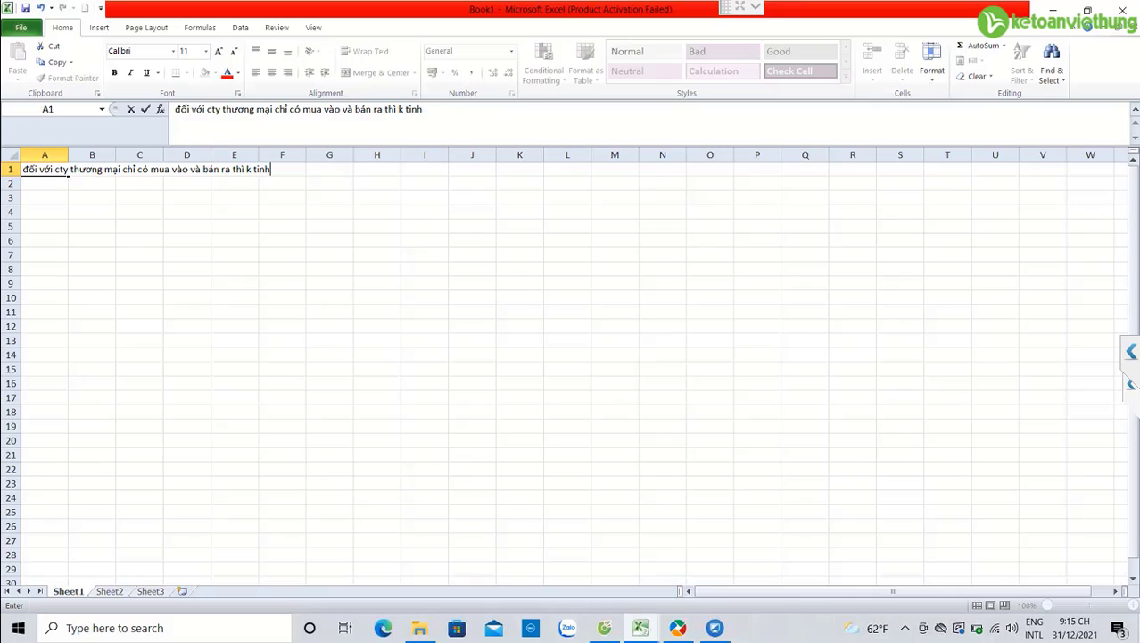
{"action": "type", "text": " gthanh. Cuối ky"}
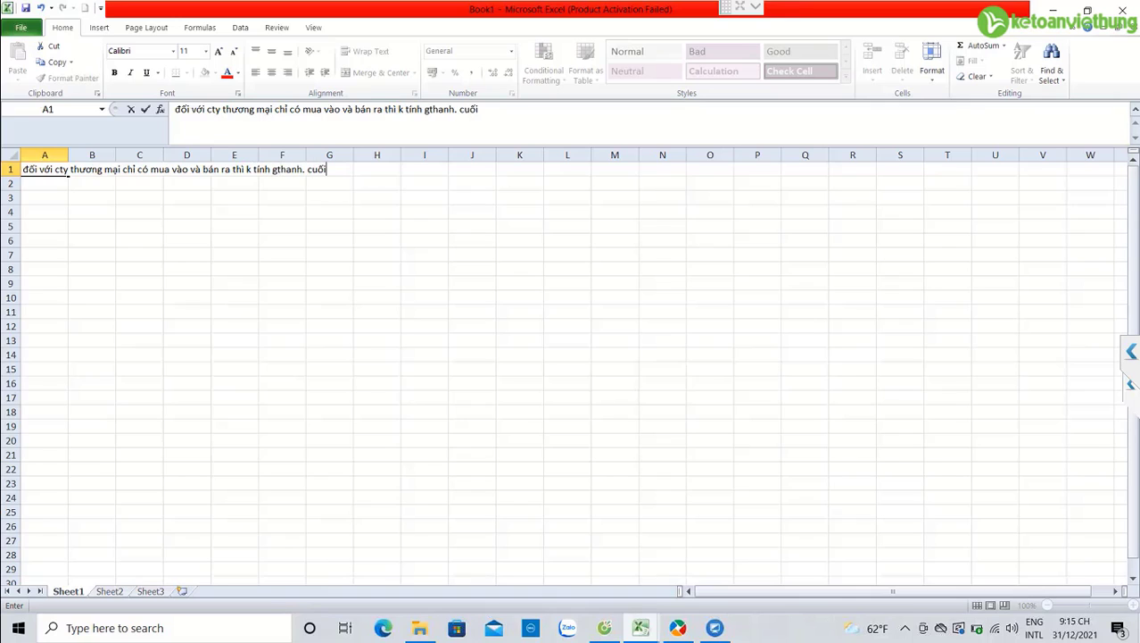
- Complete the A1 note with "Cuối kỳ chỉ cần vào phân hệ Kho/ Tính giá xuất kho để phản ánh giá vốn"
{"action": "type", "text": "ỳ chỉ cần "}
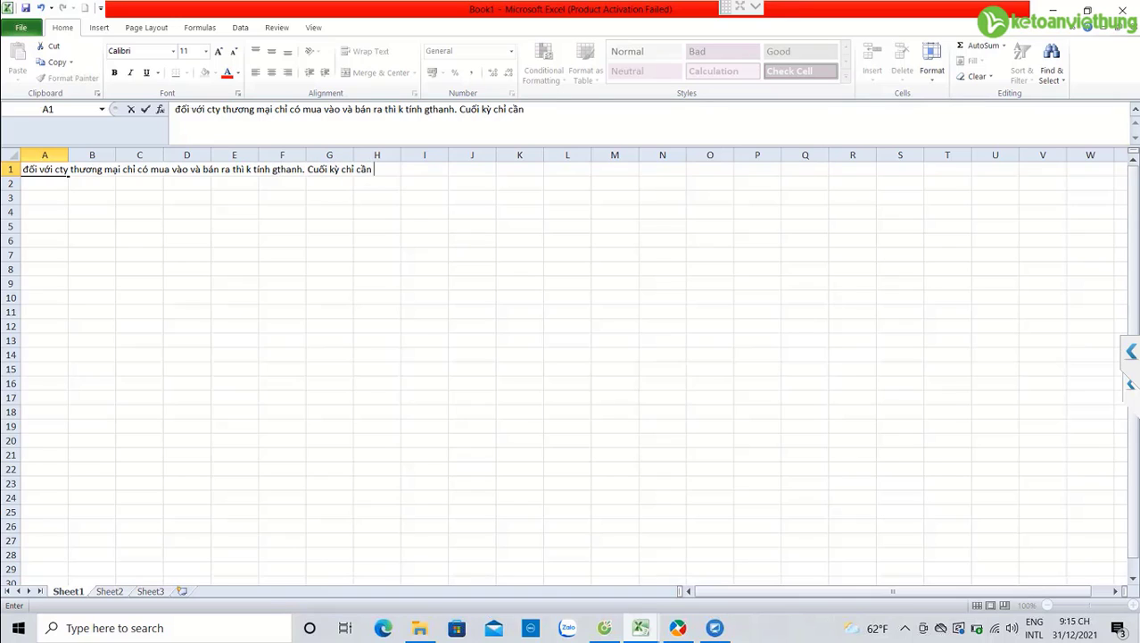
{"action": "type", "text": "vào  phân hệ"}
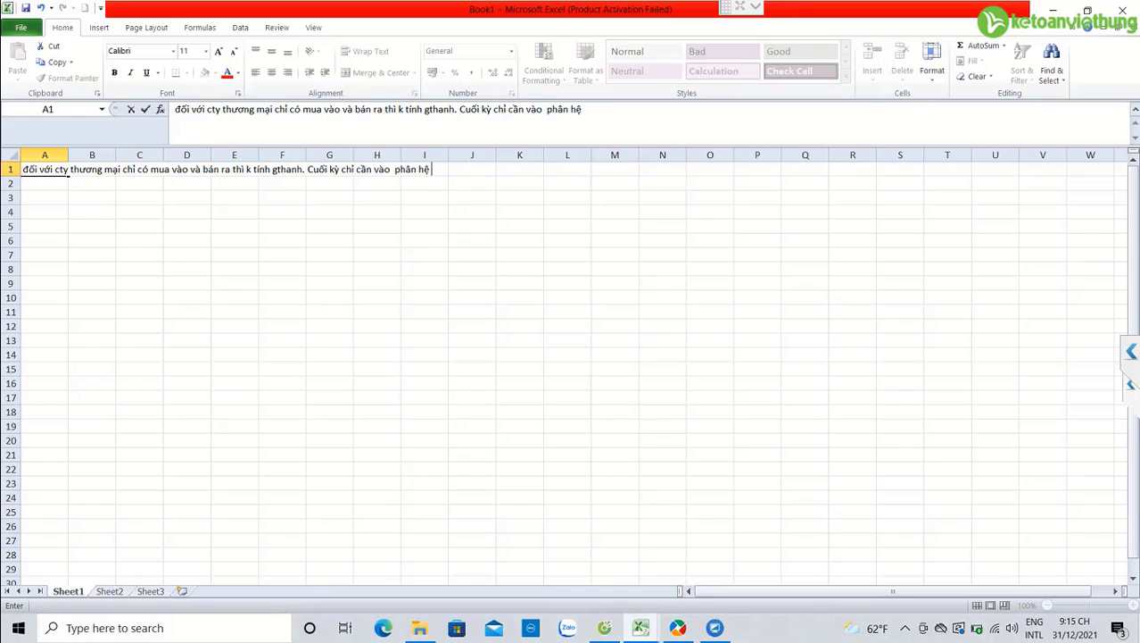
{"action": "type", "text": " Kho/ Tinha"}
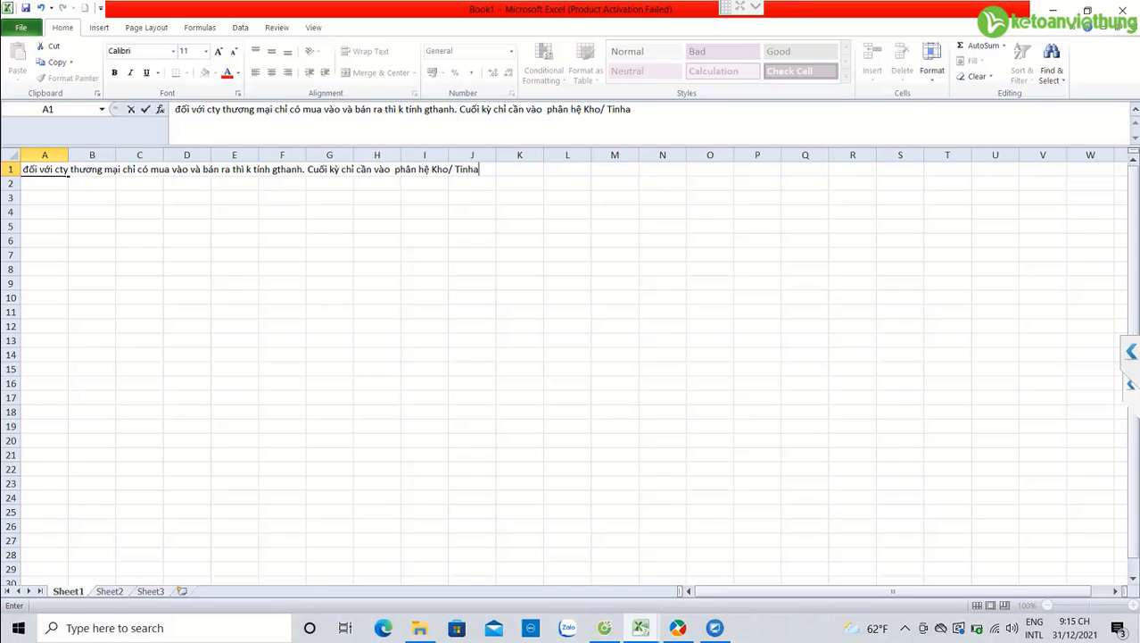
{"action": "key", "text": "BackSpace"}
{"action": "key", "text": "BackSpace"}
{"action": "key", "text": "BackSpace"}
{"action": "key", "text": "BackSpace"}
{"action": "type", "text": "ính giá xuất kho để ph"}
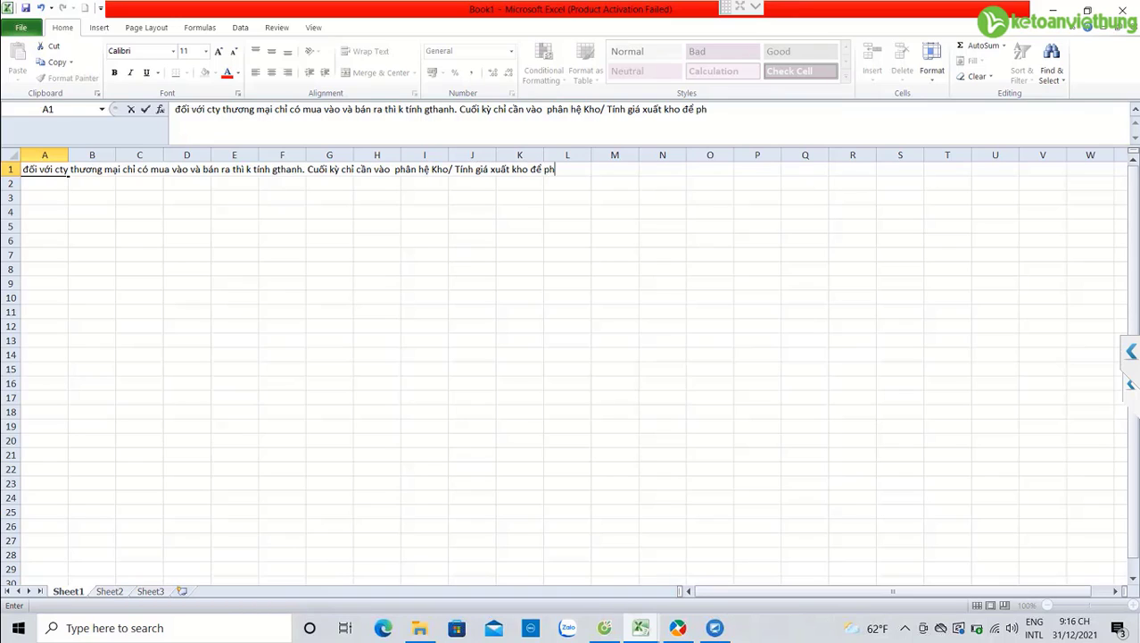
{"action": "type", "text": "ần anh gia"}
{"action": "type", "text": " vốn"}
{"action": "key", "text": "Return"}
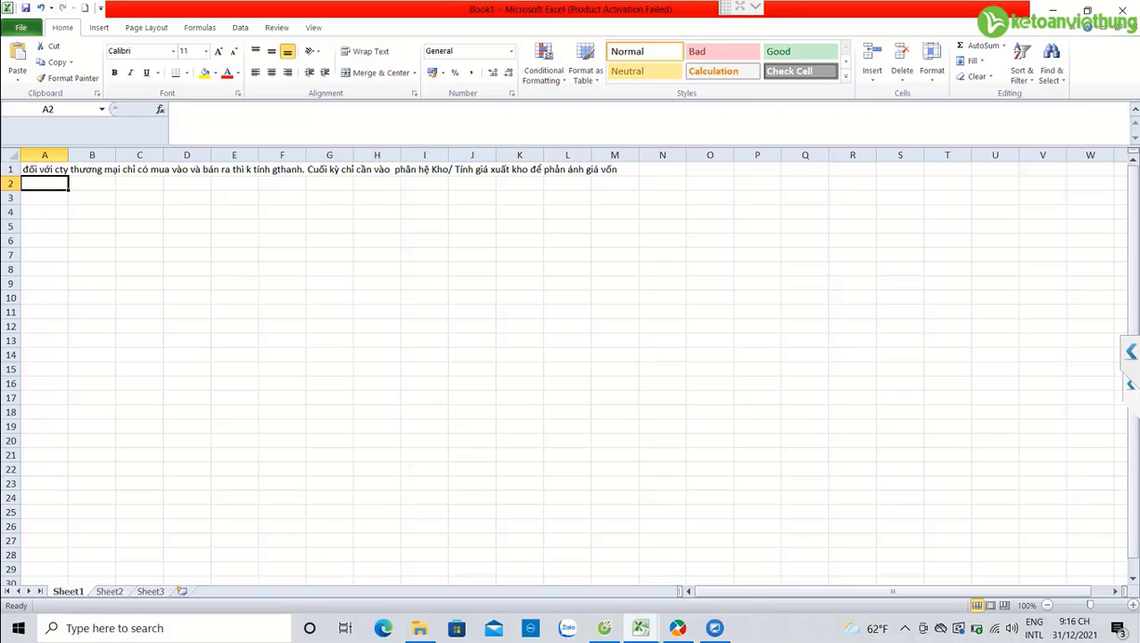
- Enter "- nghiệp vụ bán hàng hóa" in cell A2, stored as text rather than as a formula
{"action": "type", "text": "-"}
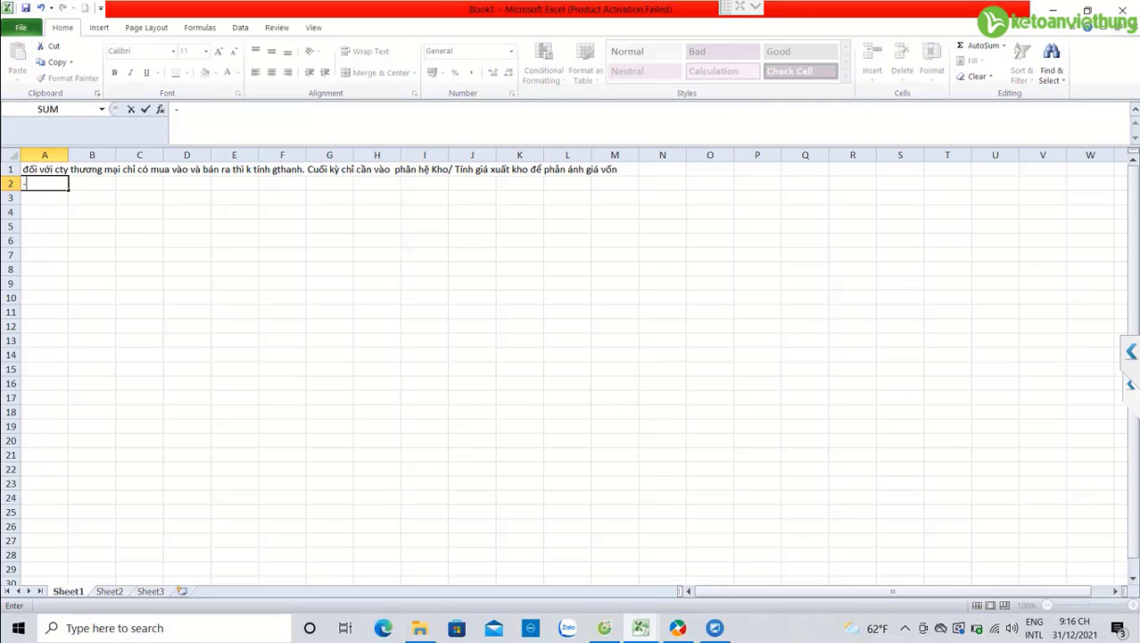
{"action": "type", "text": " nghiệp vụ bán"}
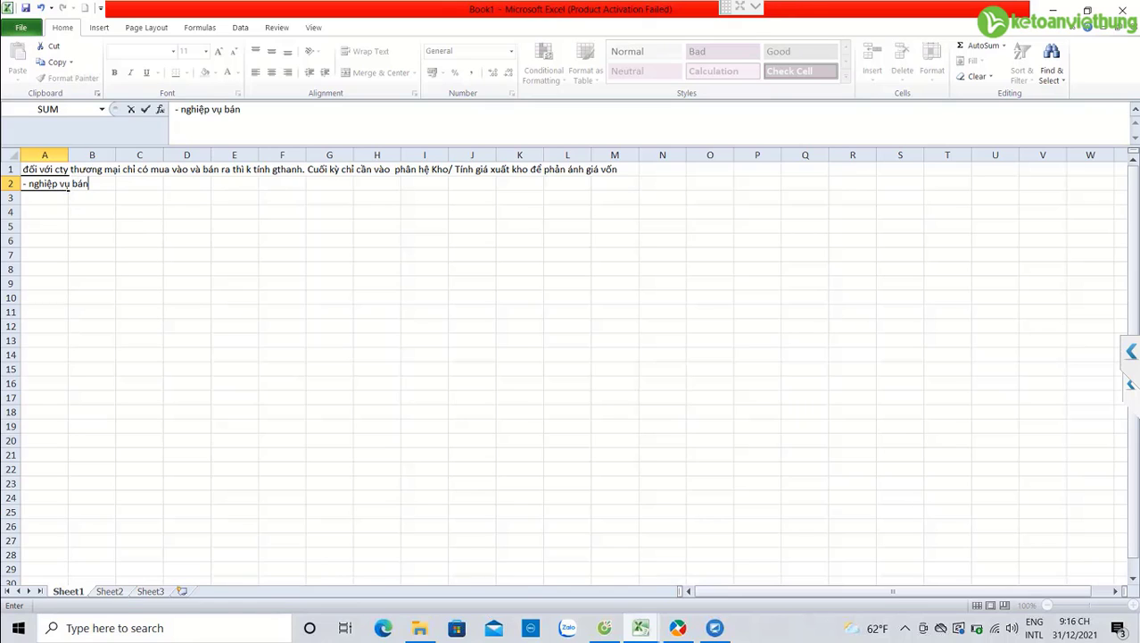
{"action": "type", "text": " hàng hóa"}
{"action": "key", "text": "Return"}
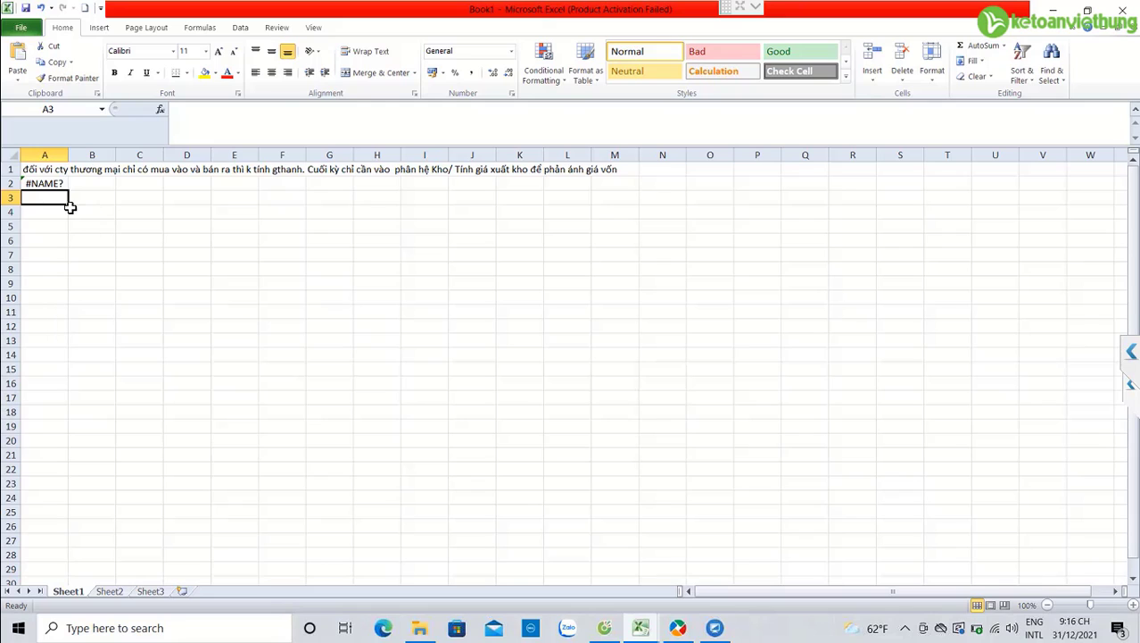
{"action": "left_click", "coordinate": [44, 183]}
{"action": "left_click", "coordinate": [177, 108]}
{"action": "key", "text": "BackSpace"}
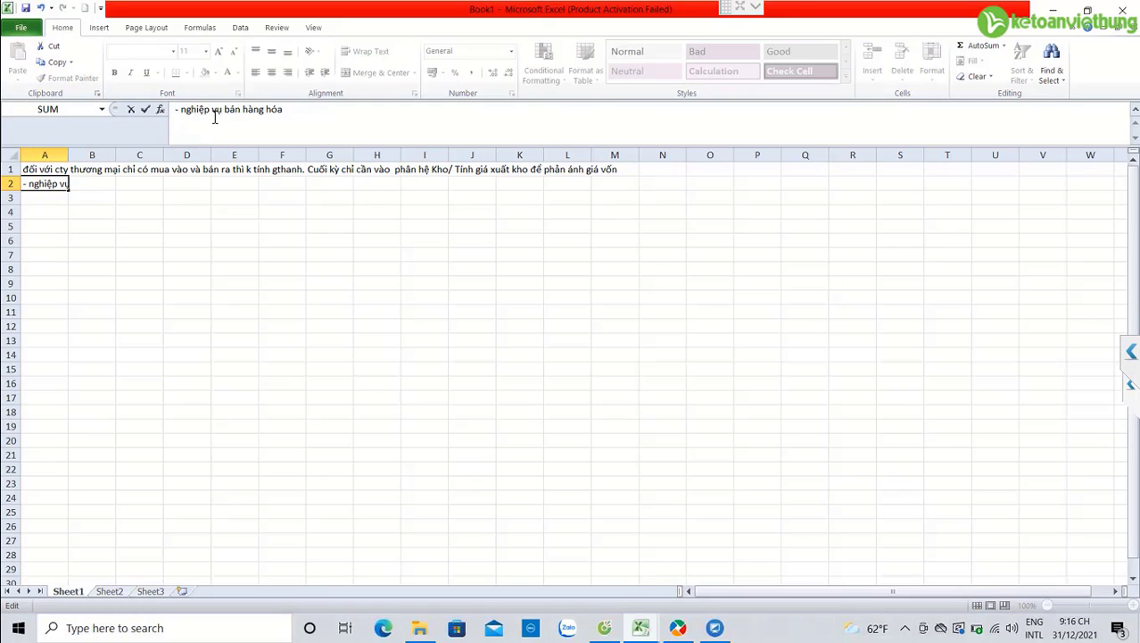
{"action": "type", "text": "'"}
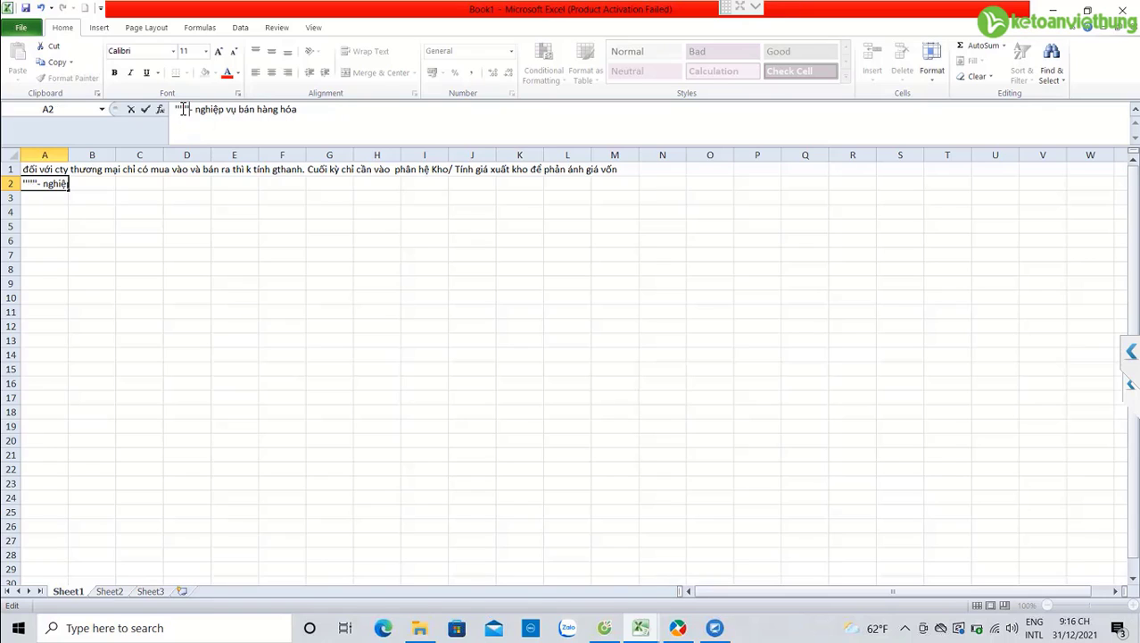
{"action": "key", "text": "Return"}
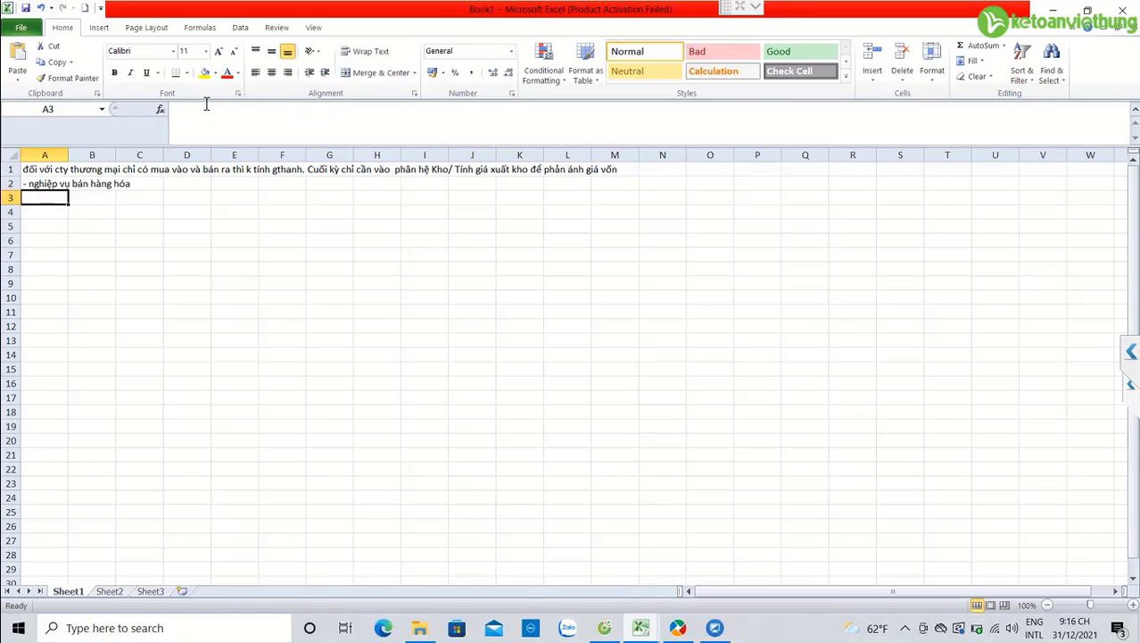
- List the sales entry in A3:A5 as "nợ tk 131", "có tk 5111" and "có tk 33311"
{"action": "type", "text": "nợ tk 131"}
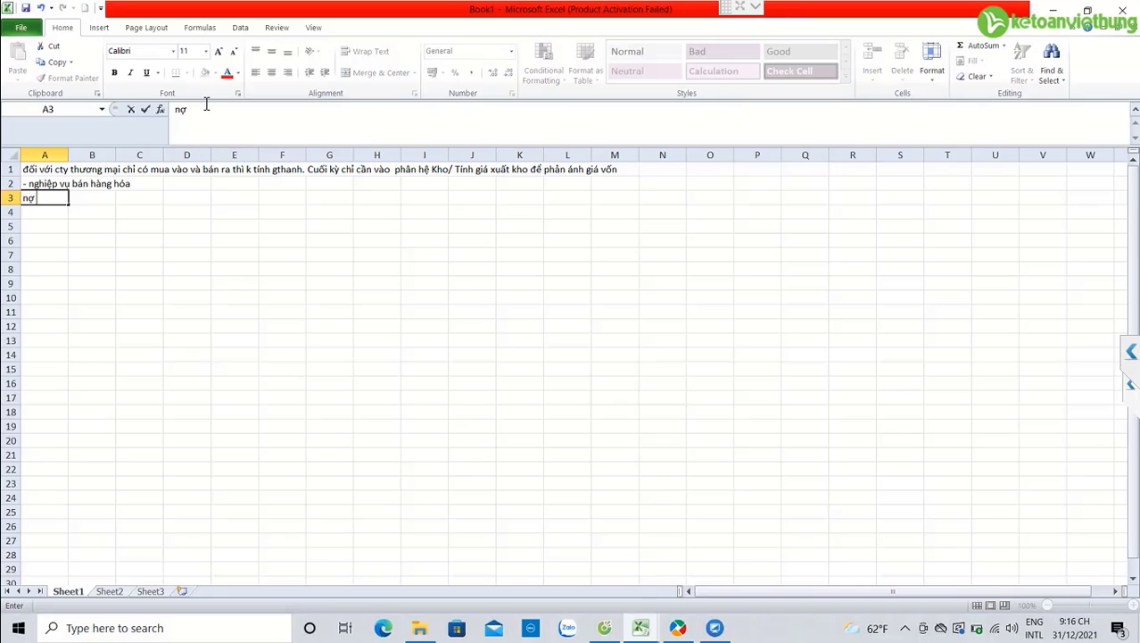
{"action": "key", "text": "Return"}
{"action": "type", "text": "\\có"}
{"action": "key", "text": "BackSpace"}
{"action": "key", "text": "BackSpace"}
{"action": "key", "text": "BackSpace"}
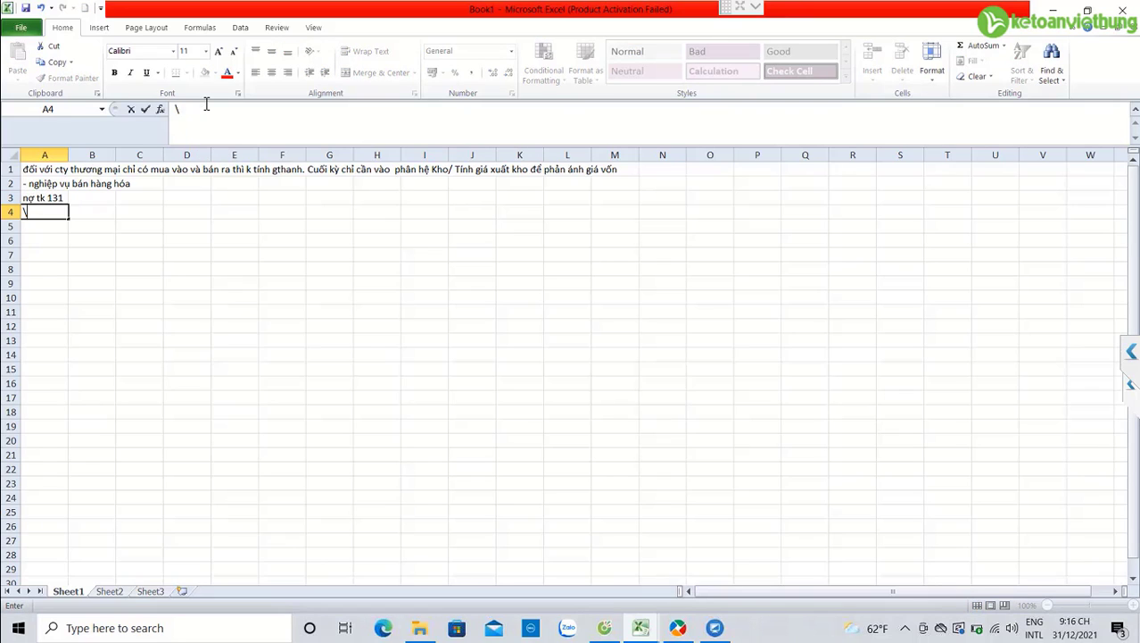
{"action": "type", "text": "có tk 5111"}
{"action": "key", "text": "Return"}
{"action": "type", "text": "có tk "}
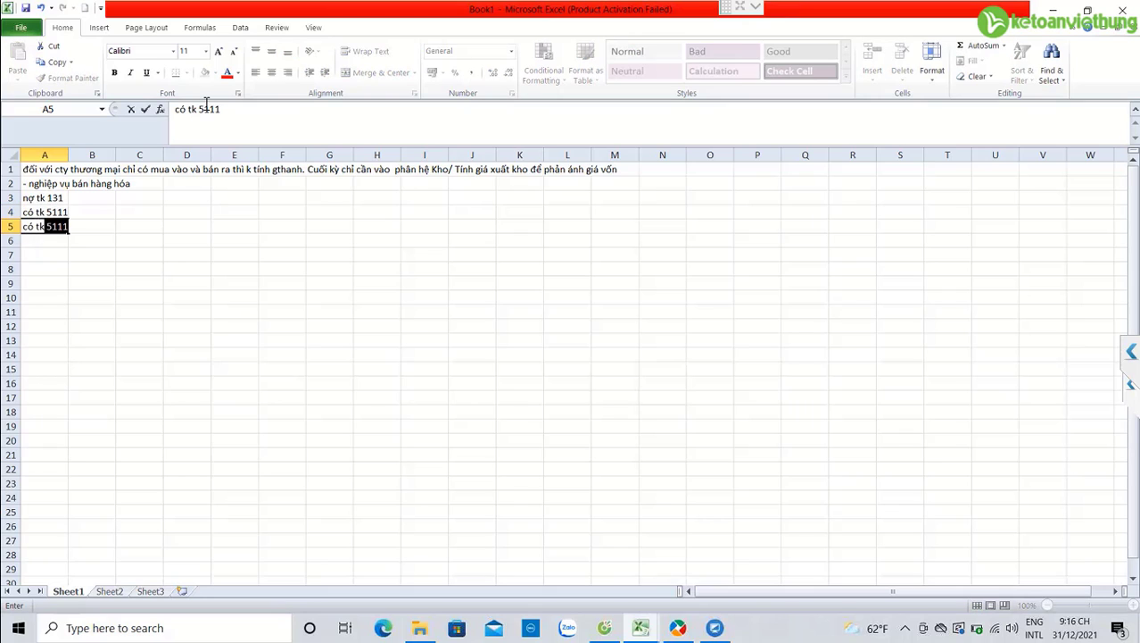
{"action": "type", "text": "33311"}
{"action": "left_click", "coordinate": [254, 226]}
- Enter the heading "- đồng thời phản ánh giá vốn hàng hóa" in cell F2
{"action": "left_click", "coordinate": [282, 184]}
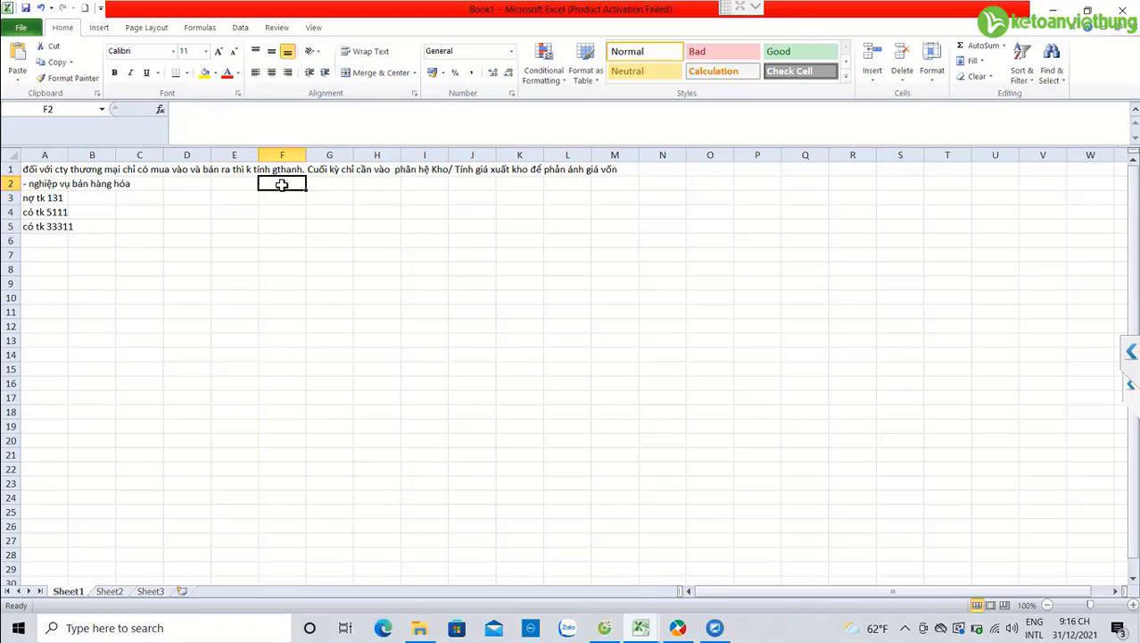
{"action": "type", "text": "- đồng thời"}
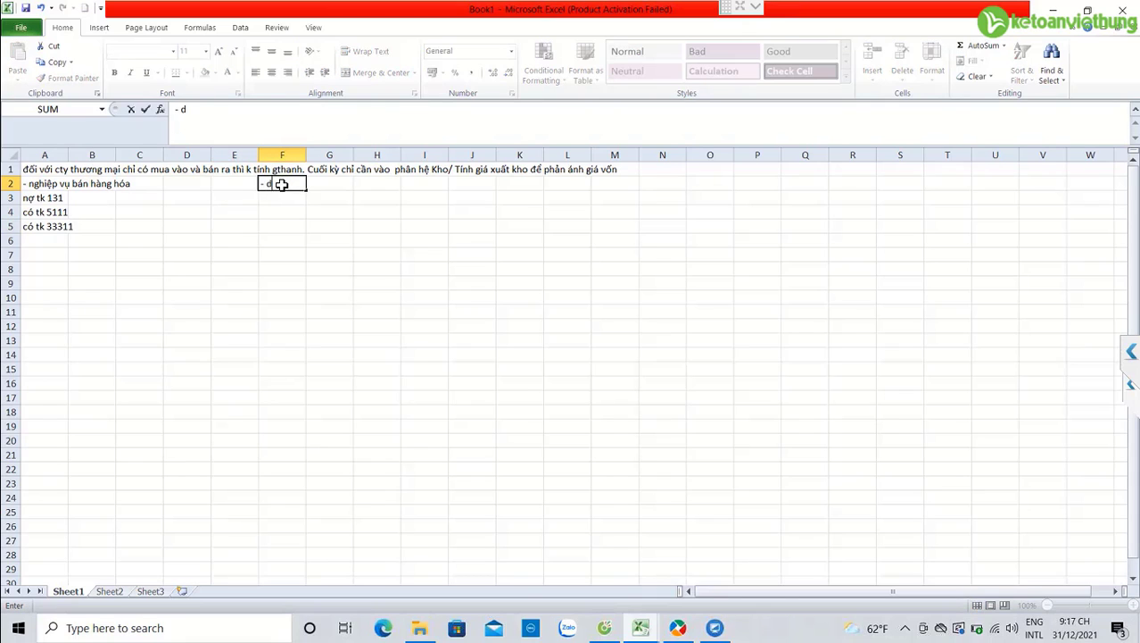
{"action": "type", "text": " phản ánh giá "}
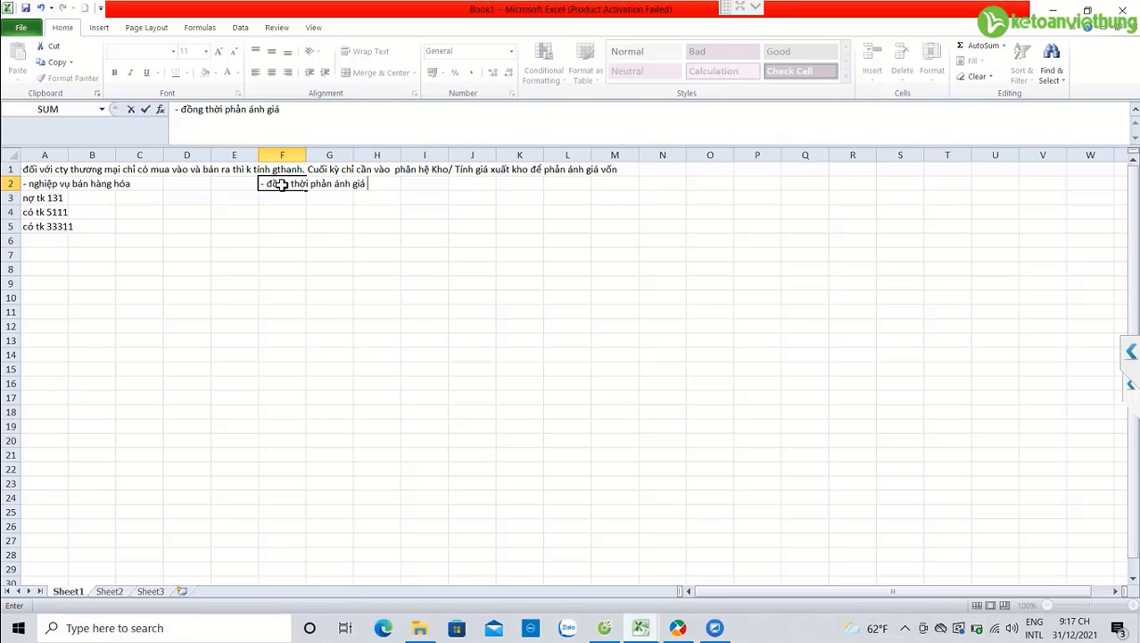
{"action": "type", "text": "vốn hang hóa"}
{"action": "key", "text": "Return"}
- List the cost entry under the F2 heading, with "nợ tk 632" in F3 and "có tk 156" in F4
{"action": "type", "text": "no"}
{"action": "type", "text": " t"}
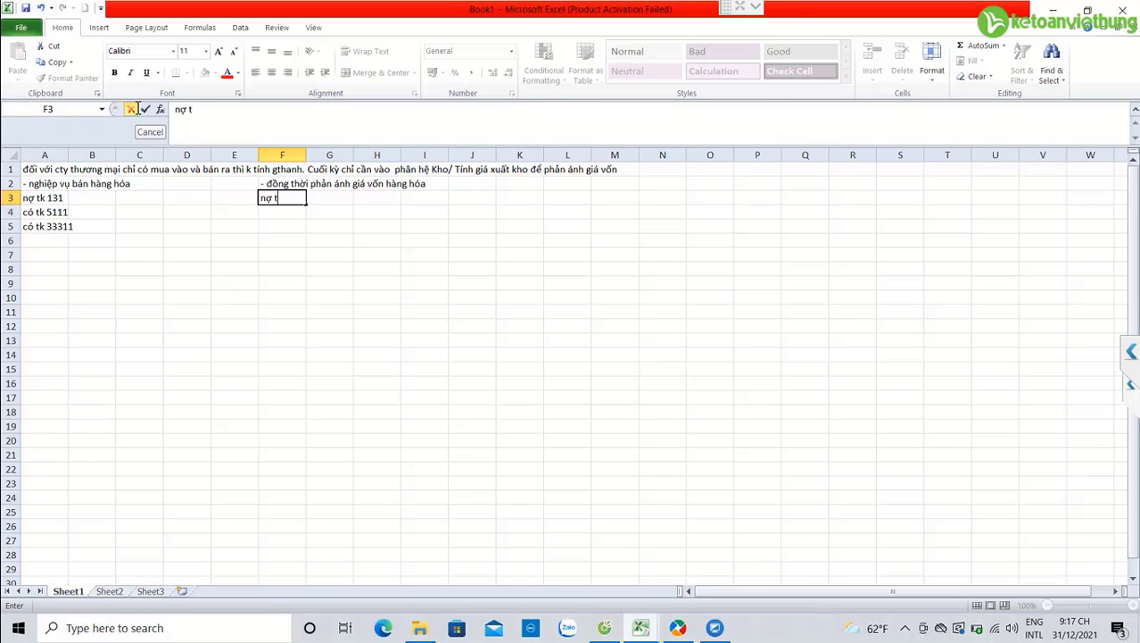
{"action": "type", "text": "k 632"}
{"action": "key", "text": "Return"}
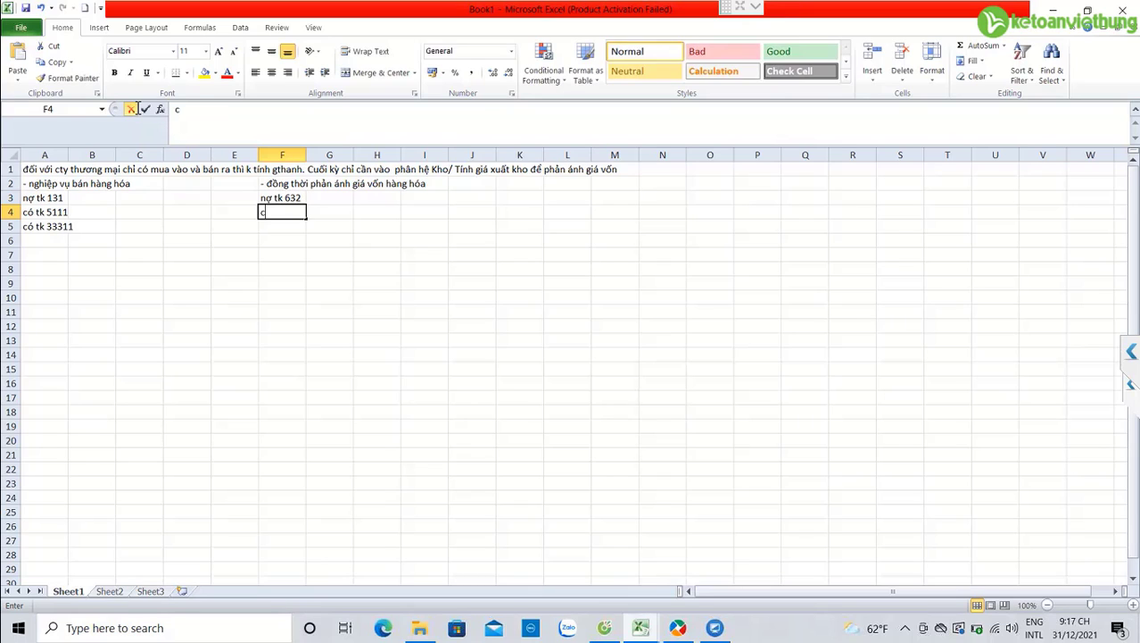
{"action": "type", "text": "có tk "}
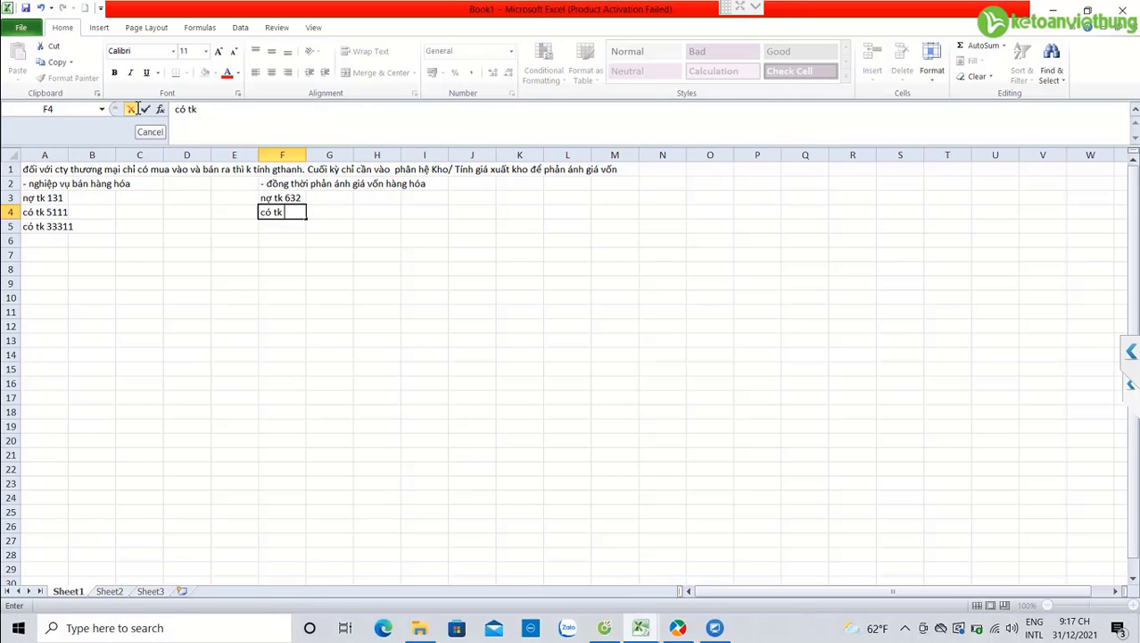
{"action": "type", "text": "156"}
{"action": "key", "text": "Return"}
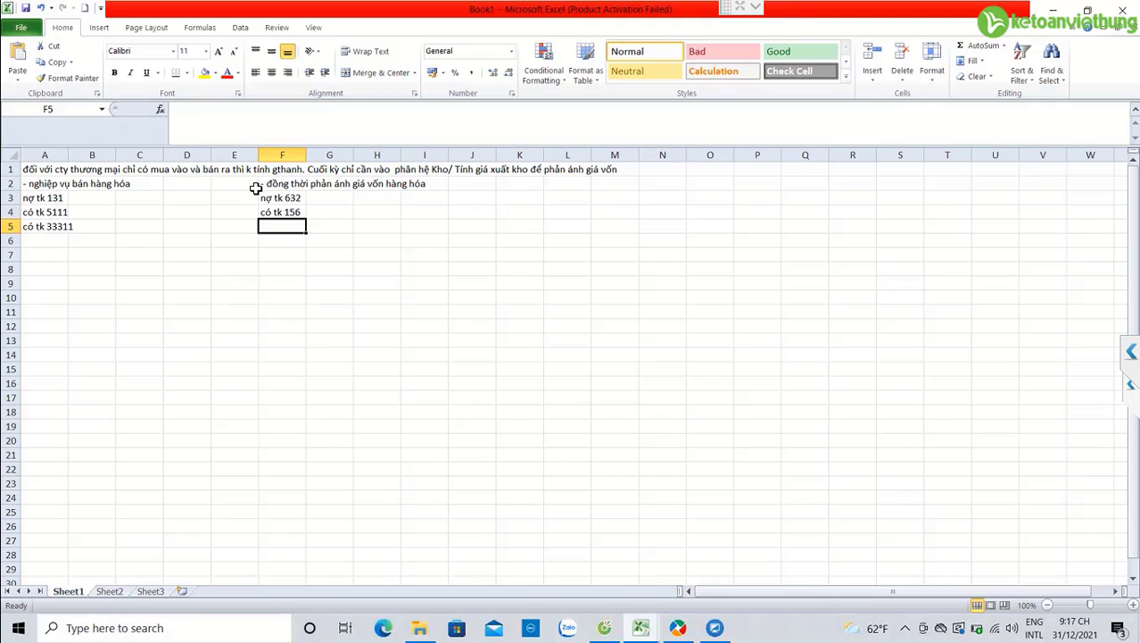
- Extend the debit line in F3 to read "nợ tk 6321 - giá vốn hàng bán"
{"action": "left_click", "coordinate": [31, 212]}
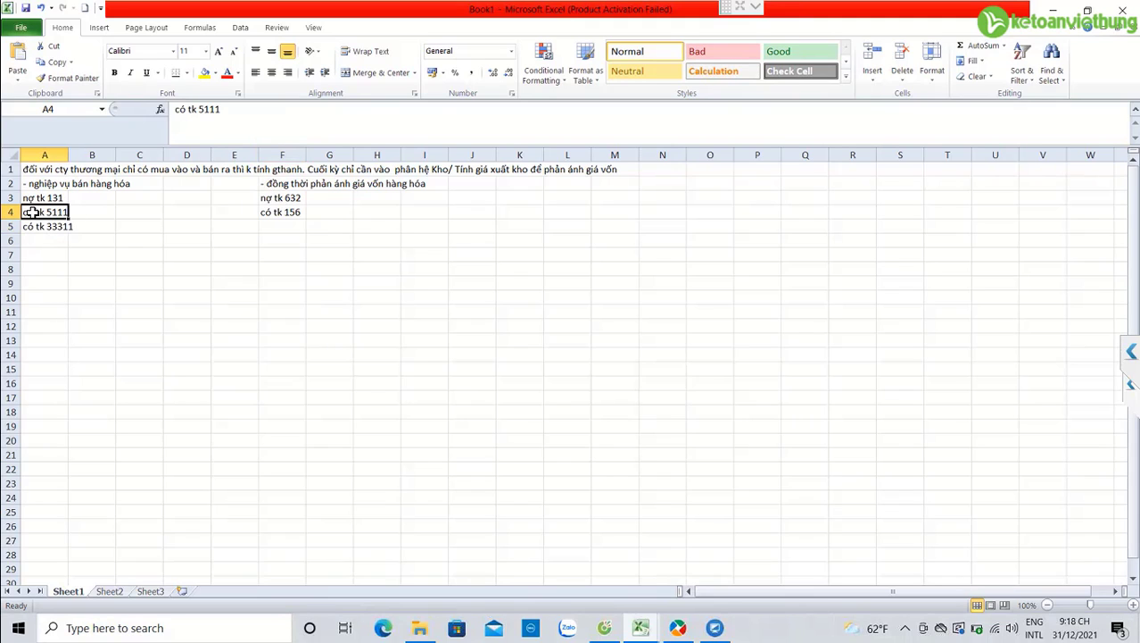
{"action": "left_click", "coordinate": [304, 198]}
{"action": "double_click", "coordinate": [304, 197]}
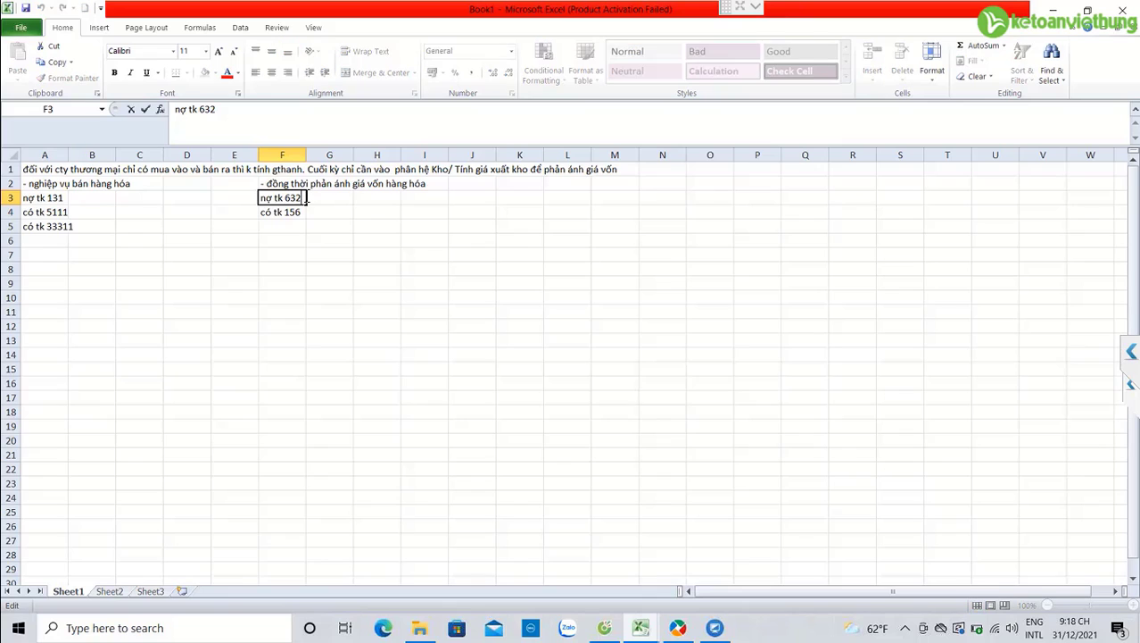
{"action": "type", "text": "1"}
{"action": "type", "text": " - 6"}
{"action": "key", "text": "BackSpace"}
{"action": "type", "text": "giá vốn hàng bán"}
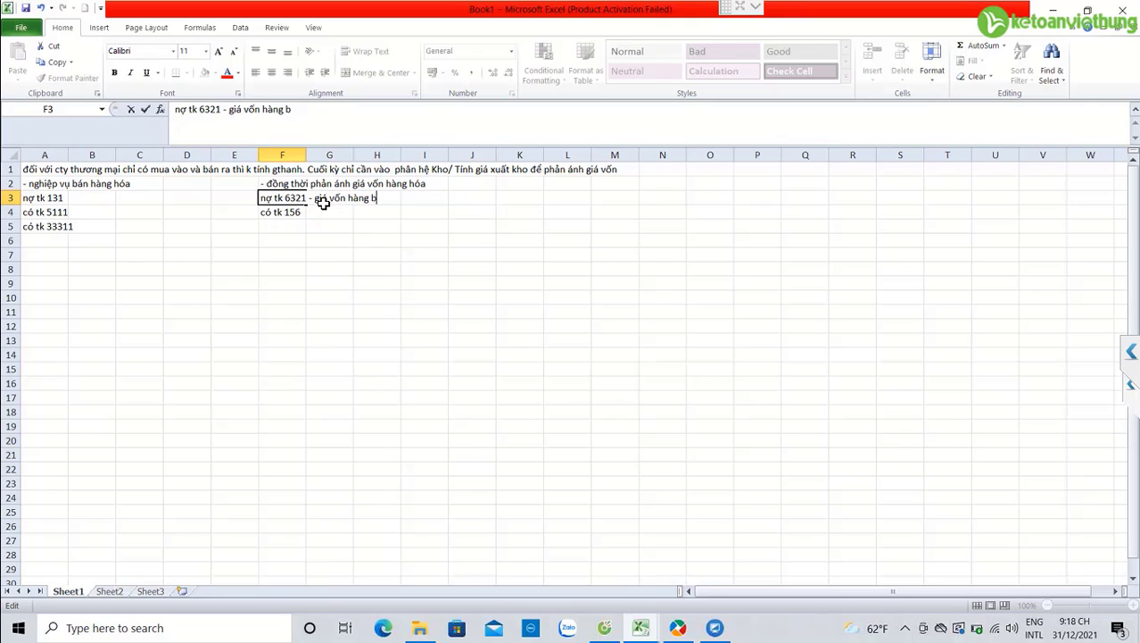
{"action": "key", "text": "Return"}
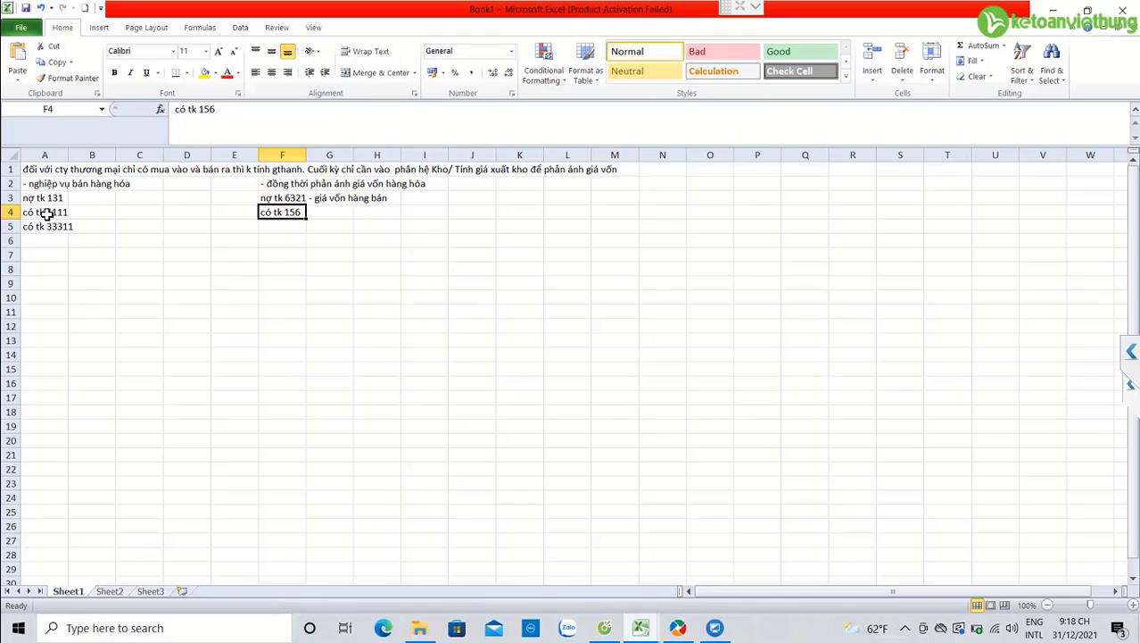
- Examine the sales entry in A3:A5 against the cost-of-goods entry in F2:F4
{"action": "left_click_drag", "start_coordinate": [45, 195], "coordinate": [50, 230]}
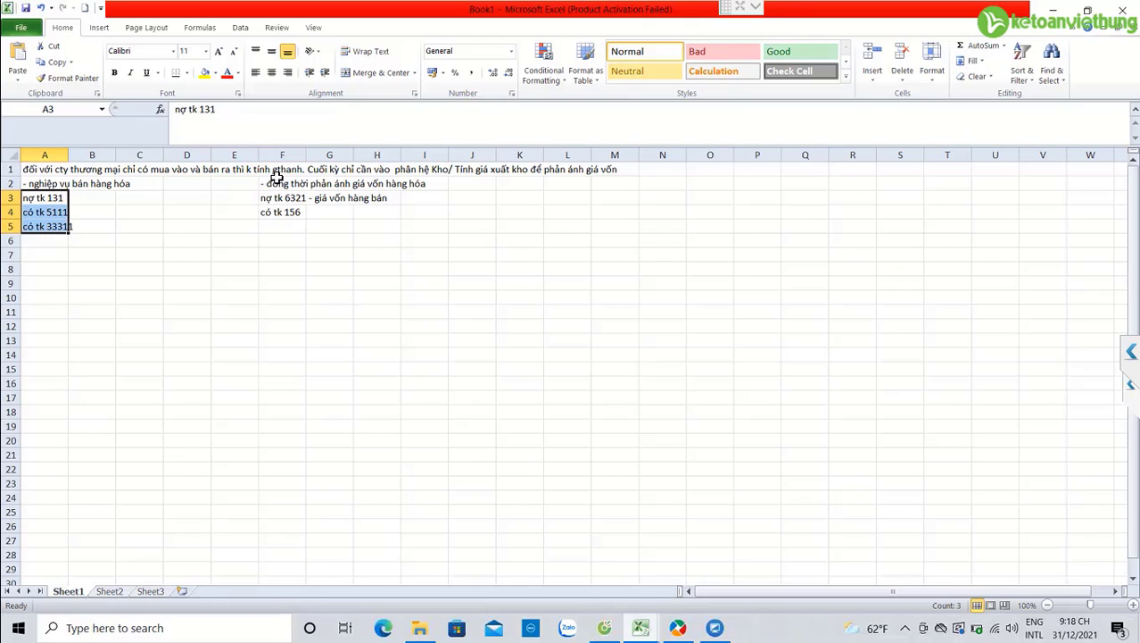
{"action": "left_click_drag", "start_coordinate": [284, 184], "coordinate": [300, 207]}
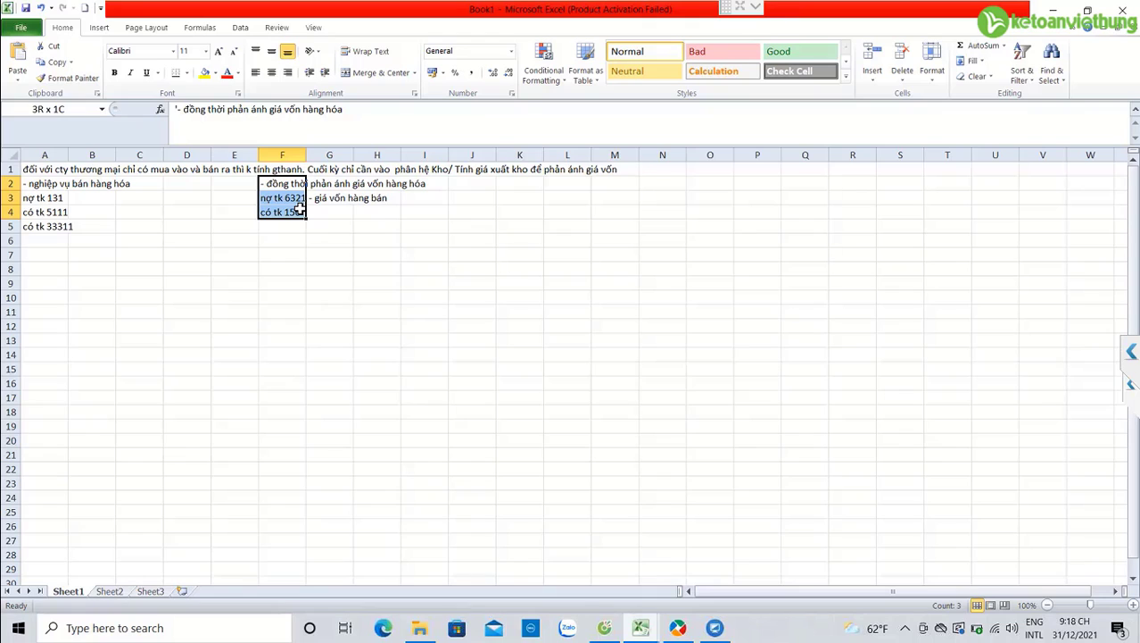
- Compare the revenue credit line in A4 with the cost-of-goods debit and credit lines in F3 and F4
{"action": "left_click", "coordinate": [89, 197]}
{"action": "left_click", "coordinate": [37, 214]}
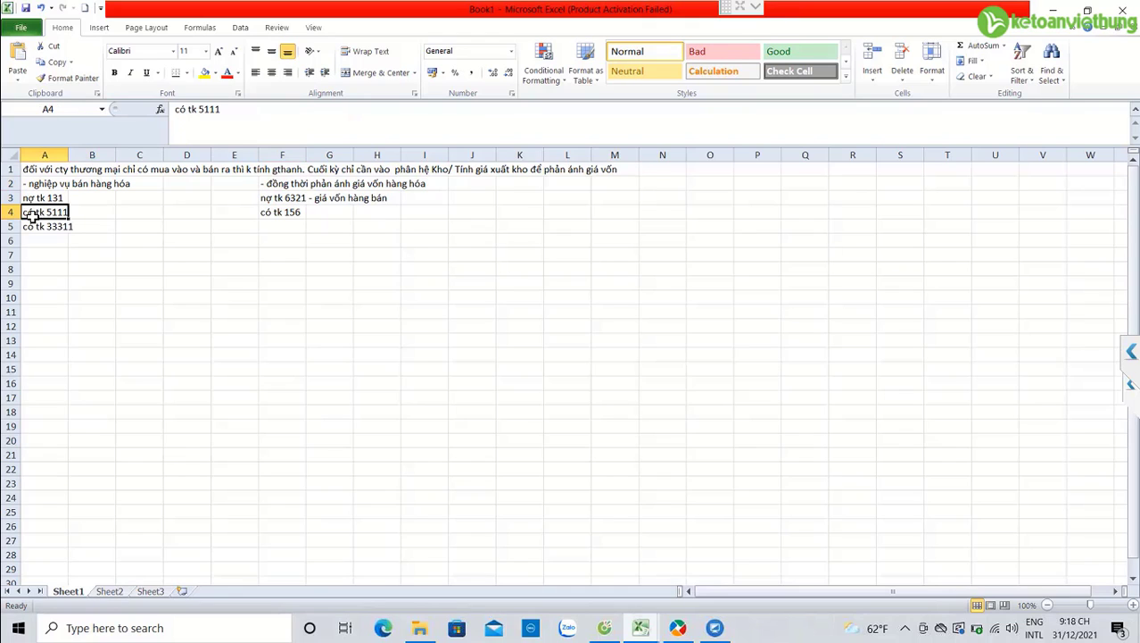
{"action": "left_click", "coordinate": [293, 197]}
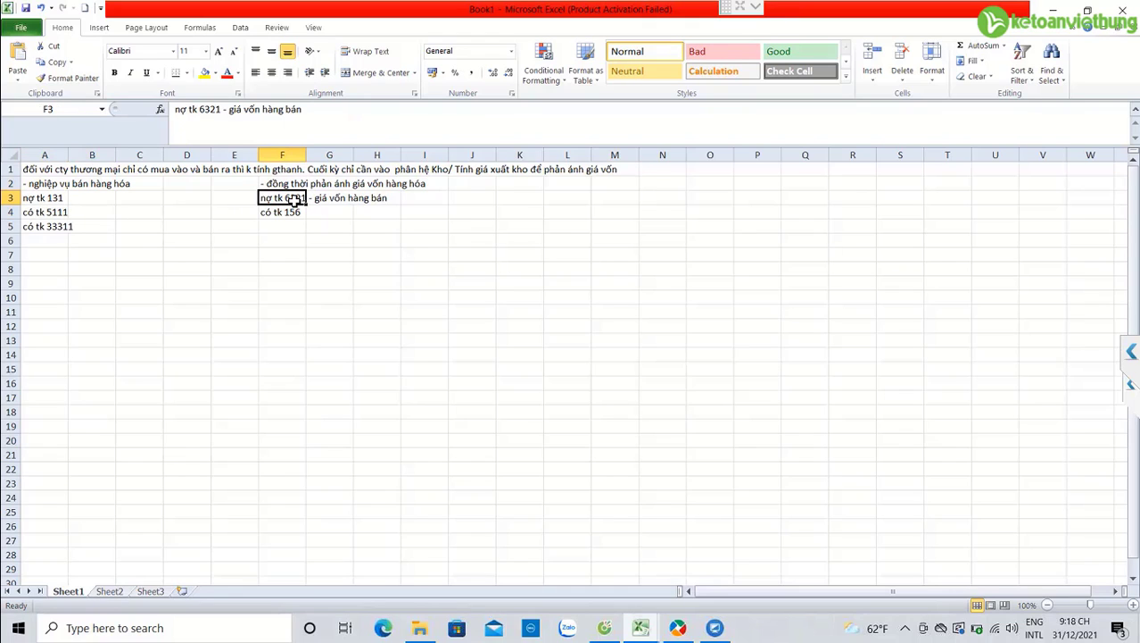
{"action": "left_click", "coordinate": [54, 212]}
{"action": "left_click", "coordinate": [293, 202]}
{"action": "left_click", "coordinate": [38, 215]}
{"action": "left_click", "coordinate": [277, 206]}
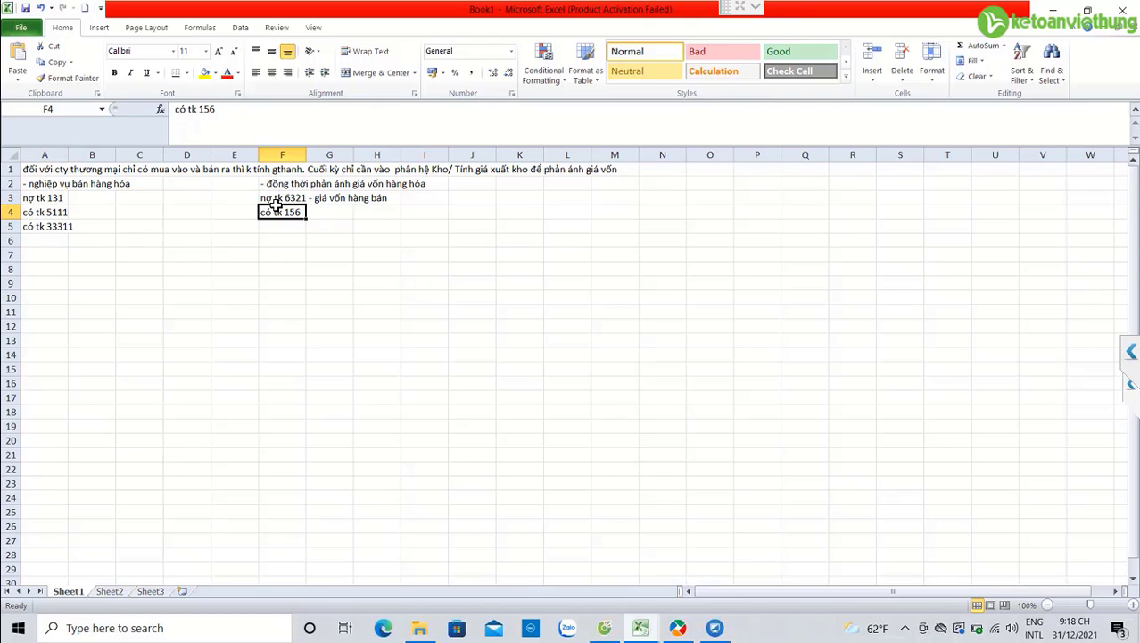
{"action": "left_click", "coordinate": [280, 199]}
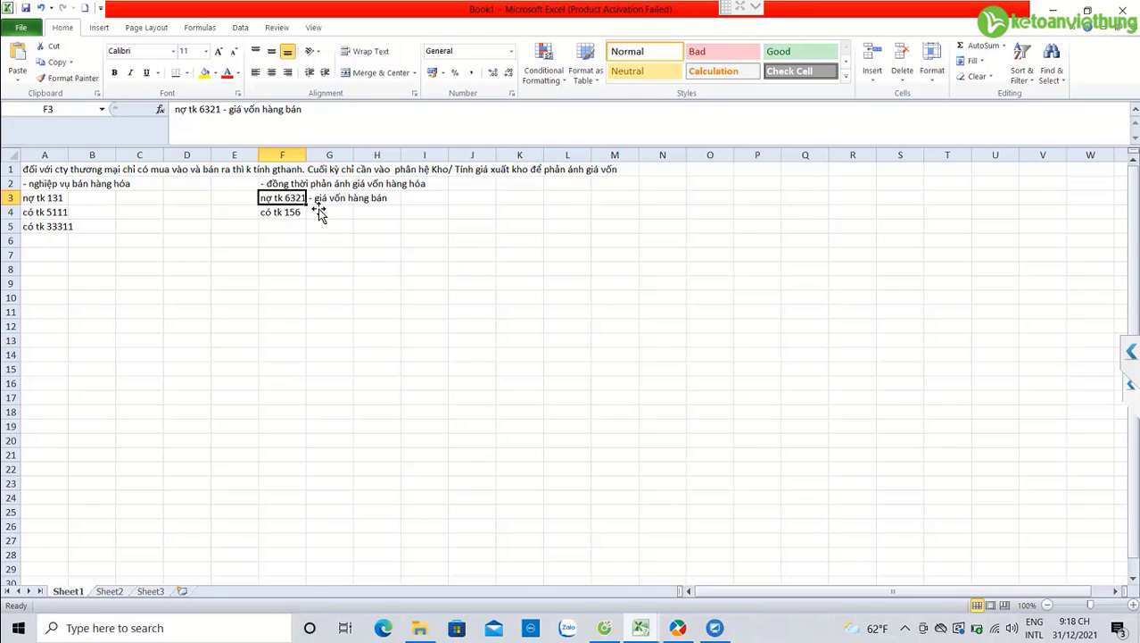
- Enter in A7 the note "đối với cty về dịch vụ như cho thuê, vận chuyển thì phải tính giá thành theo phương pháp công trình"
{"action": "left_click", "coordinate": [42, 255]}
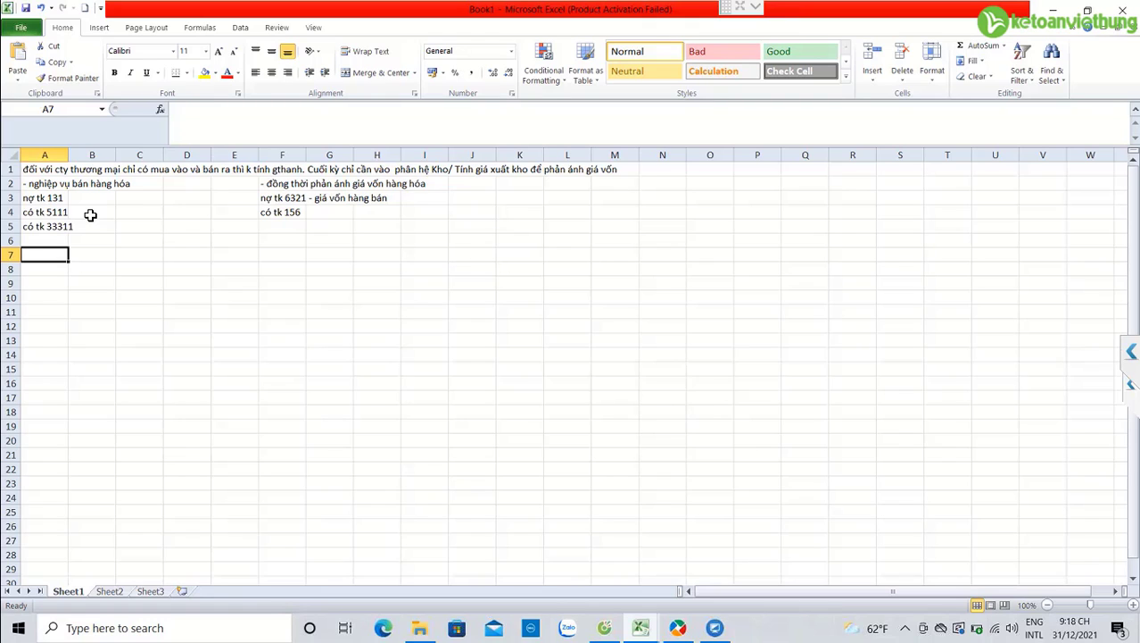
{"action": "type", "text": "đối c"}
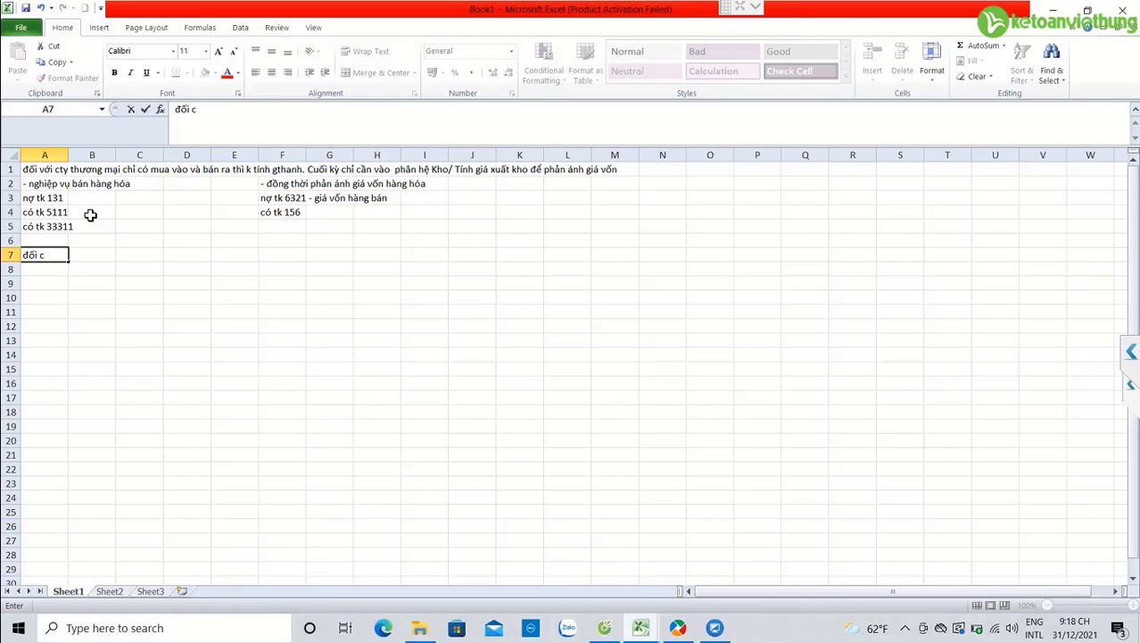
{"action": "key", "text": "BackSpace"}
{"action": "type", "text": "với cty về dịch vụ như"}
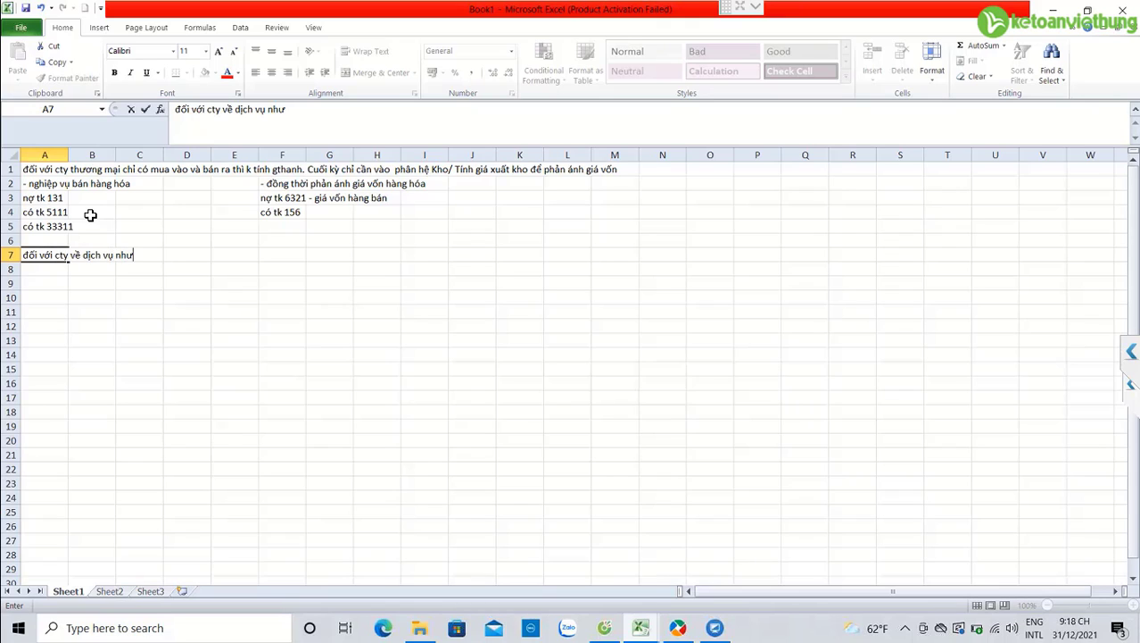
{"action": "type", "text": " cho thue, vận "}
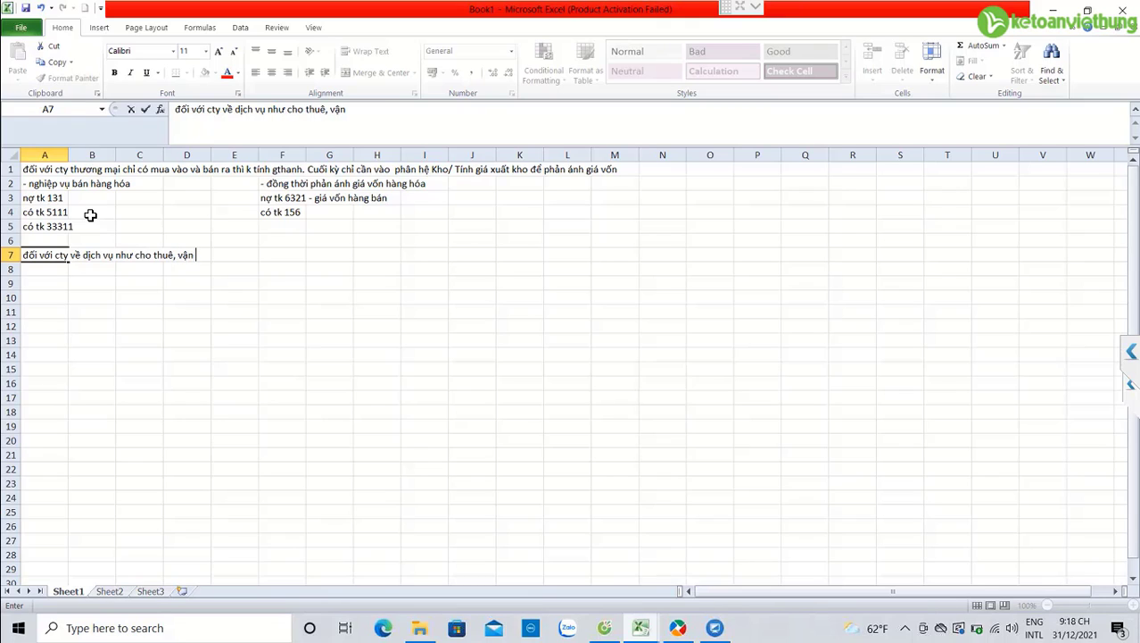
{"action": "type", "text": "chuyển thi"}
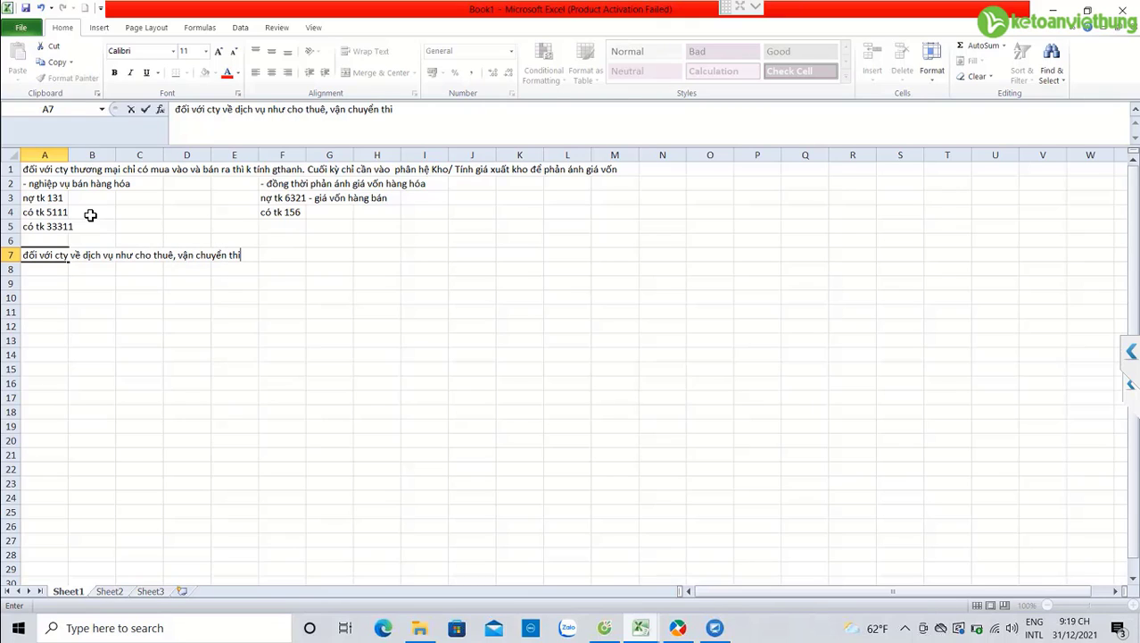
{"action": "type", "text": " phải tính giá thành"}
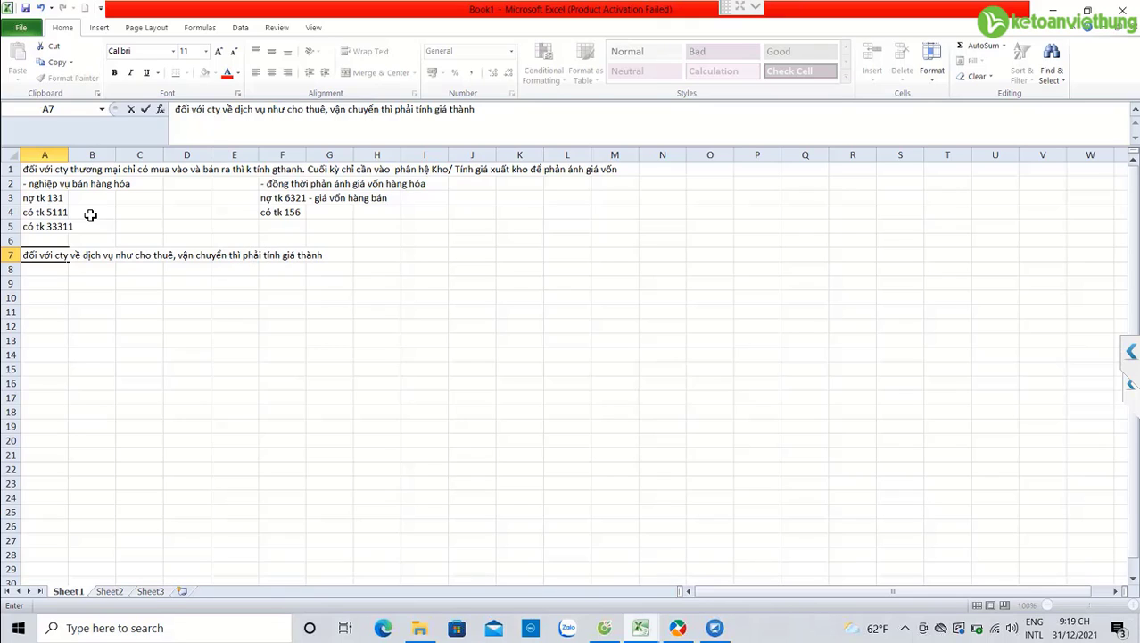
{"action": "type", "text": " theo phương pháp công trình"}
{"action": "key", "text": "Return"}
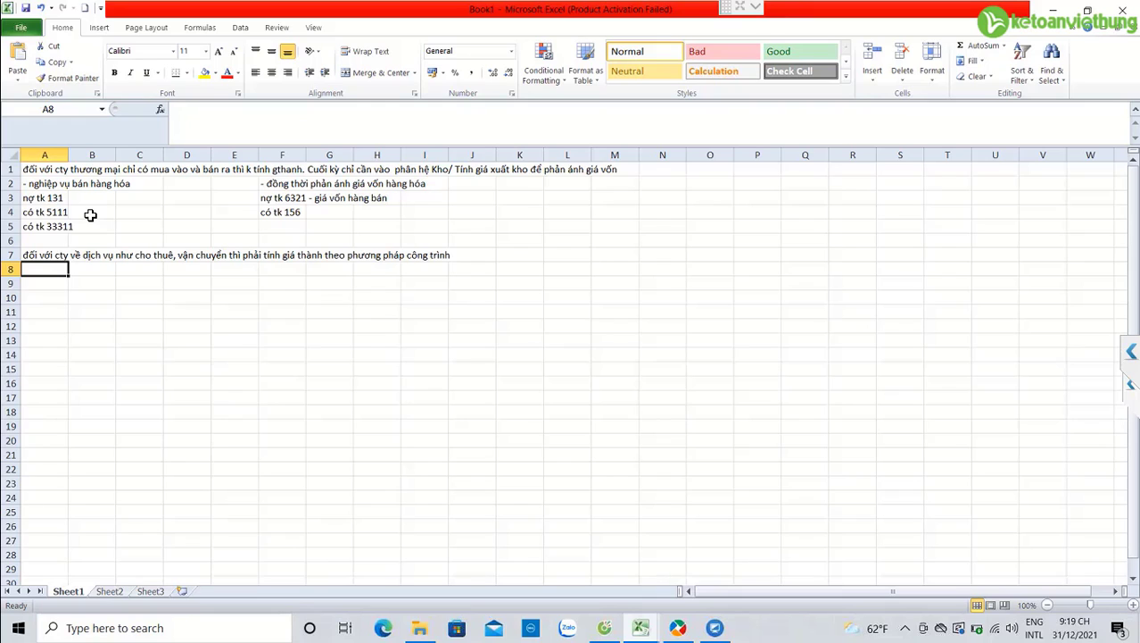
- Enter the heading "phản ánh dthu về dịch vụ" in cell A8
{"action": "type", "text": "phản ánh"}
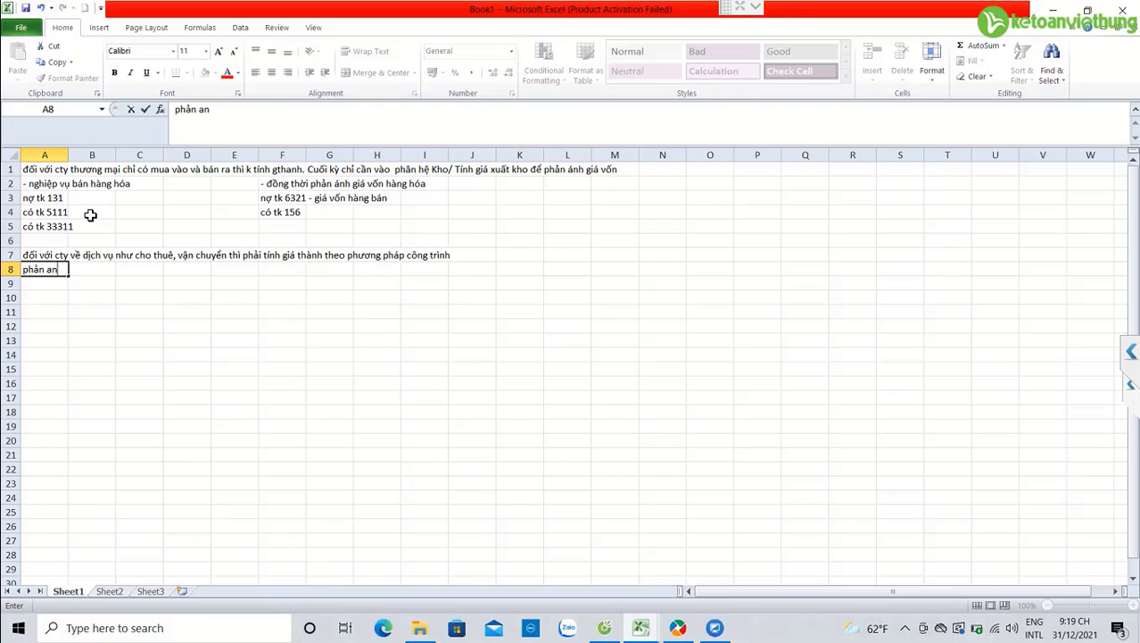
{"action": "type", "text": " dthu về dịch vụ"}
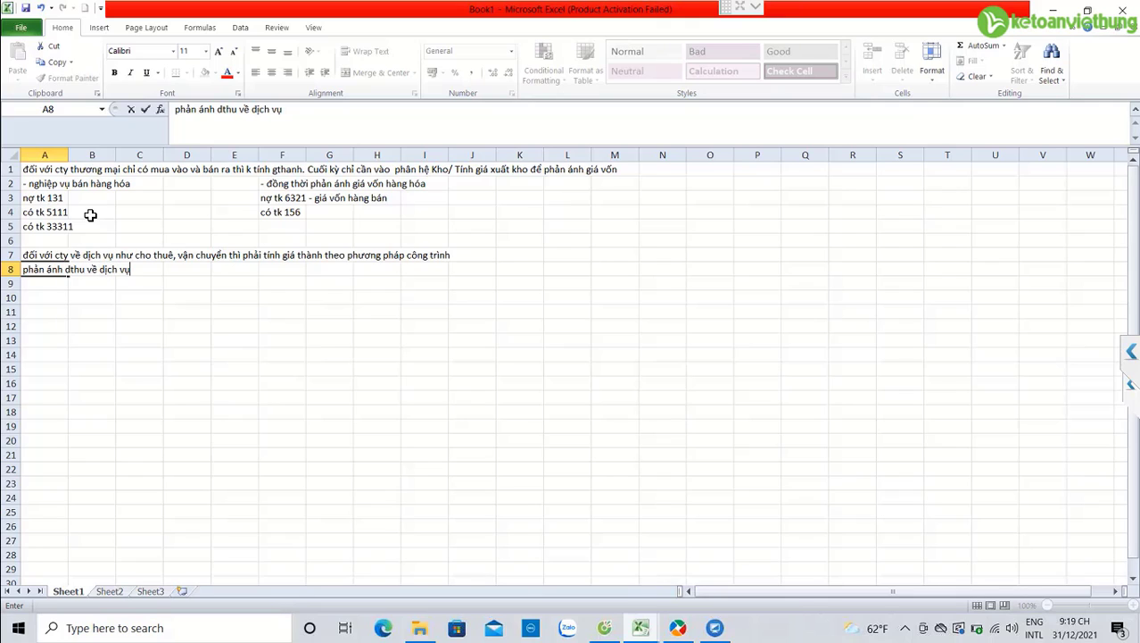
{"action": "key", "text": "Return"}
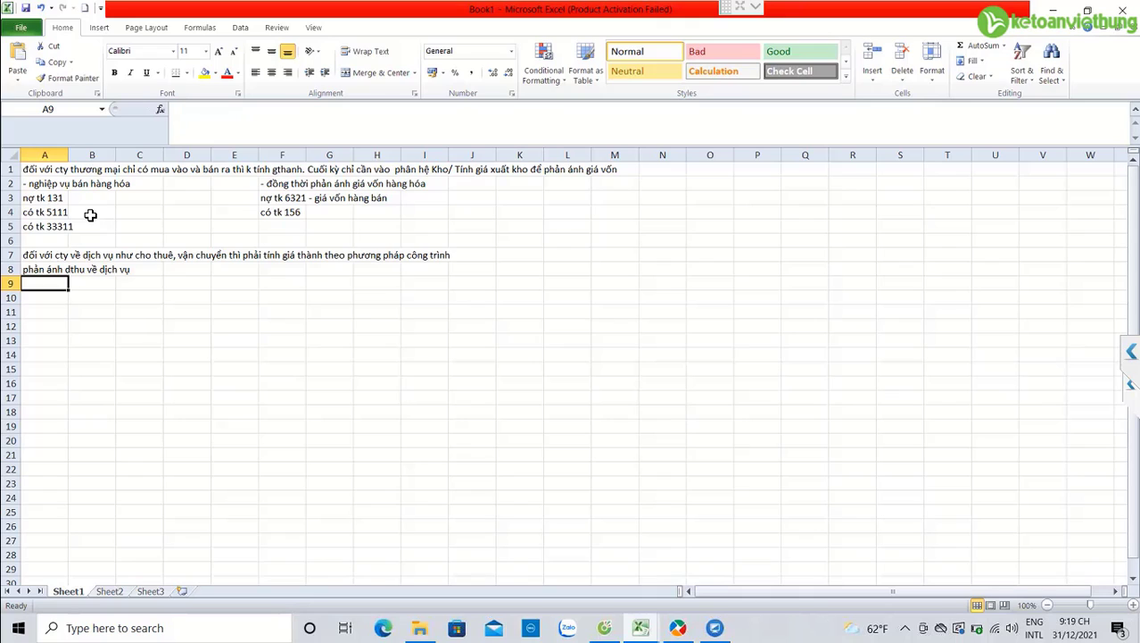
- List the service revenue entry with "nợ tk 131" in A9 and "có tk 5113 - dthu cung cấp dvu" in A10
{"action": "type", "text": "nợ tk"}
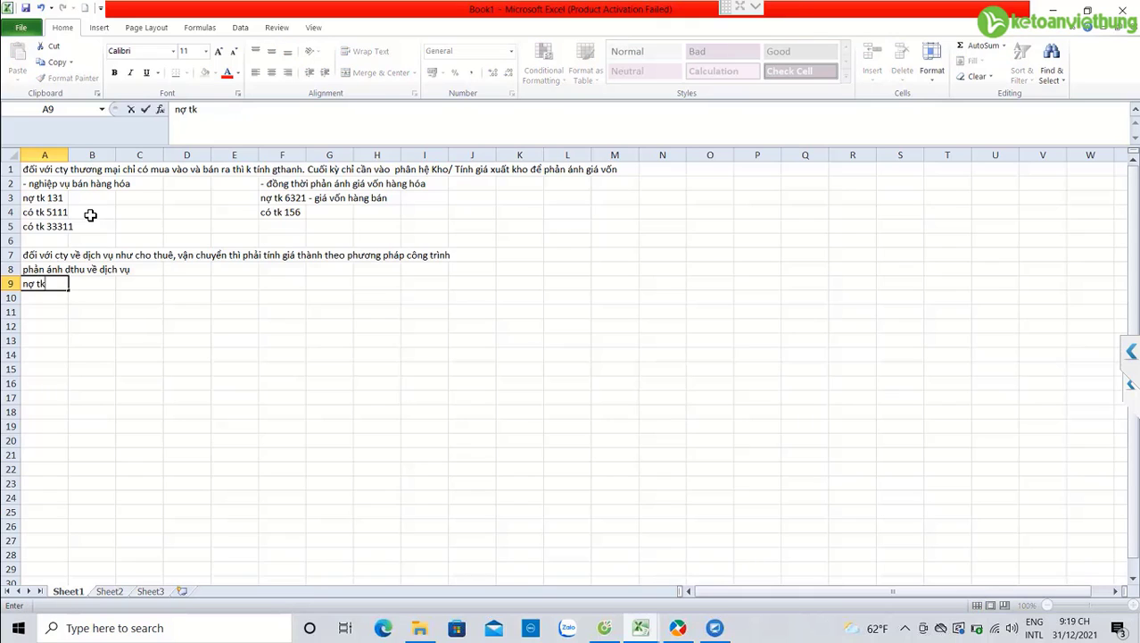
{"action": "type", "text": " 131"}
{"action": "key", "text": "Return"}
{"action": "type", "text": "có tk 5113"}
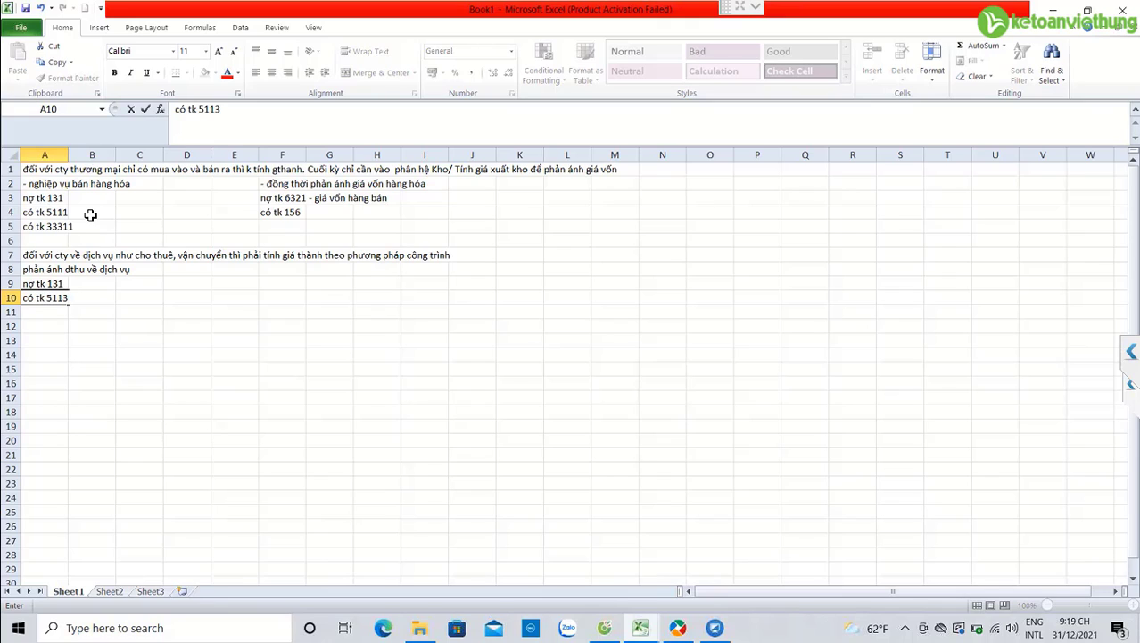
{"action": "type", "text": " - dthu cung cấp dvu"}
{"action": "key", "text": "Return"}
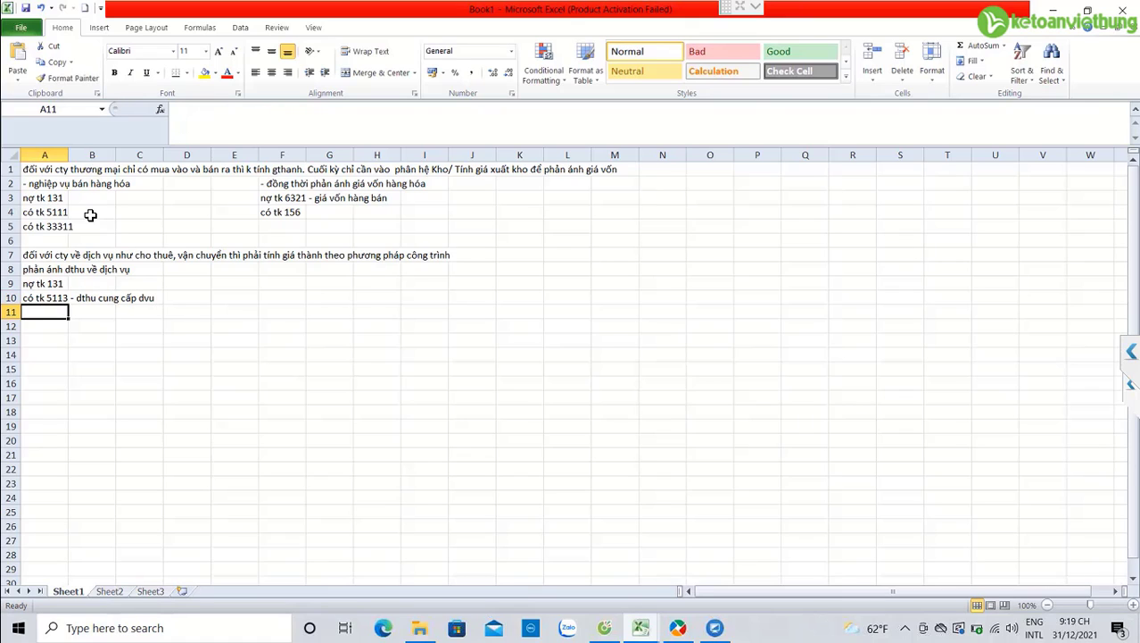
- Add the output VAT credit line "có tk 33311 - thuế gtgt đầu ra" in cell A11
{"action": "type", "text": "cos tk 3331"}
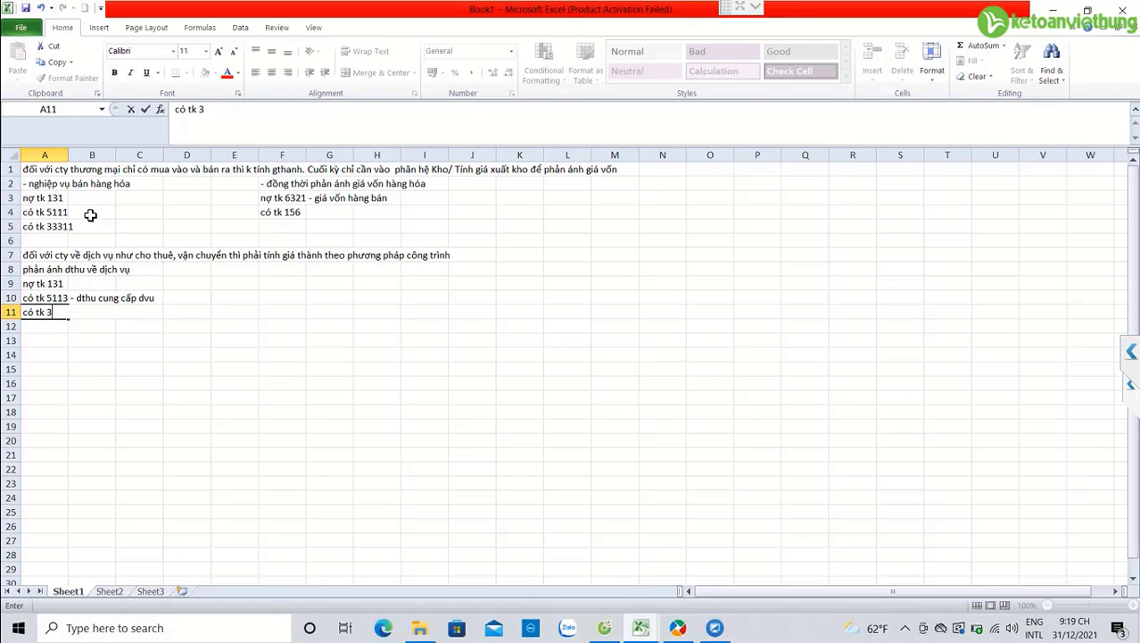
{"action": "type", "text": "1 - thuế gtgt đầu ra"}
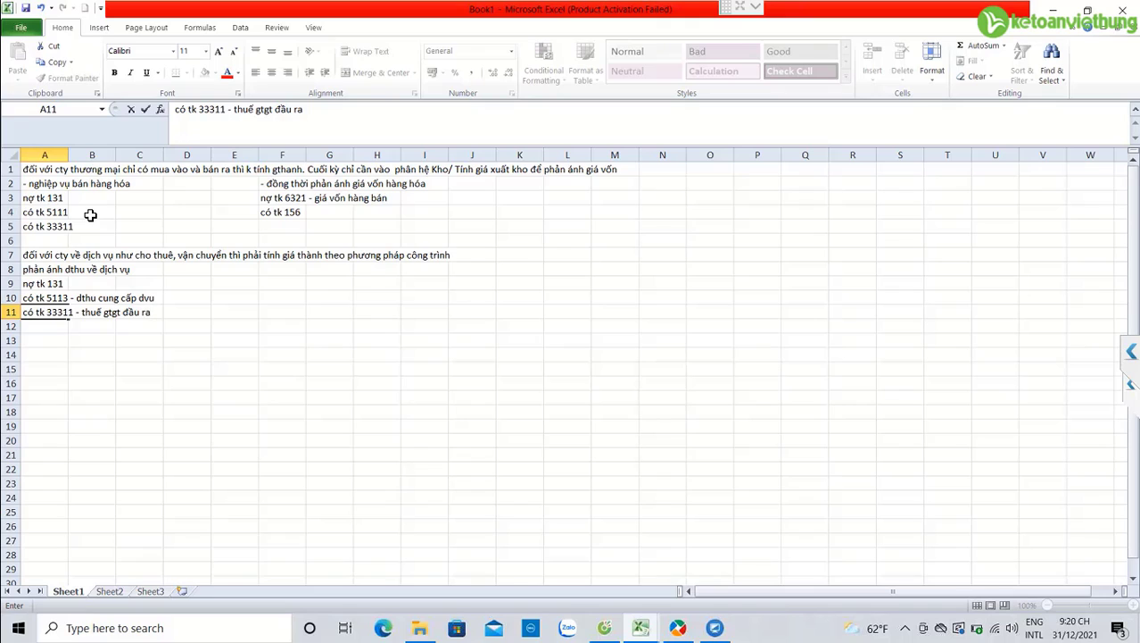
{"action": "key", "text": "Return"}
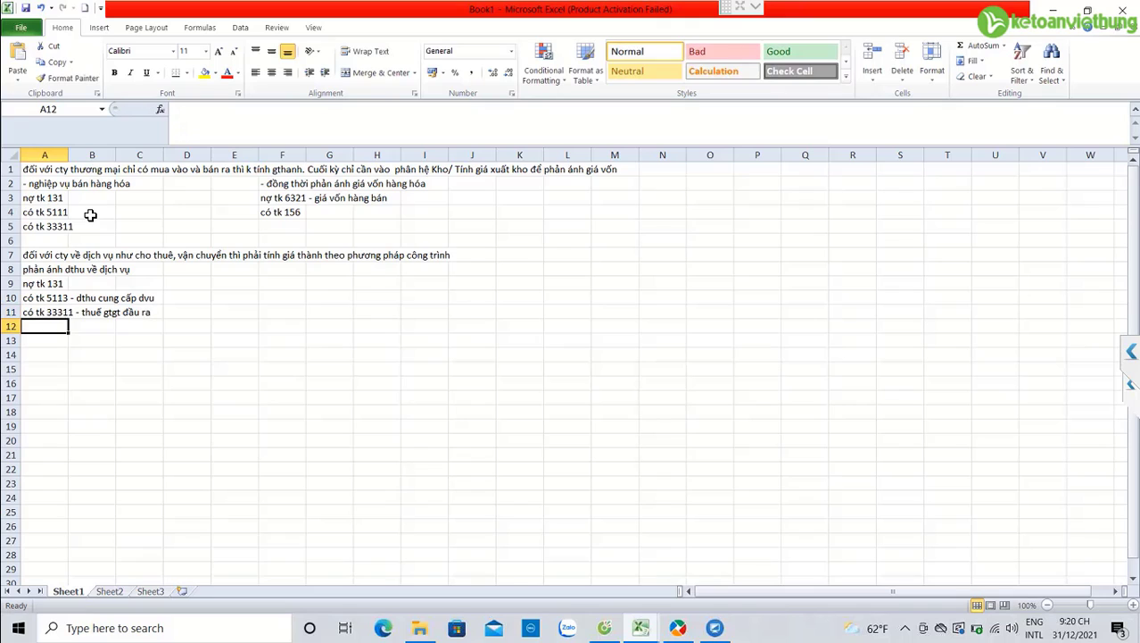
{"action": "left_click", "coordinate": [41, 300]}
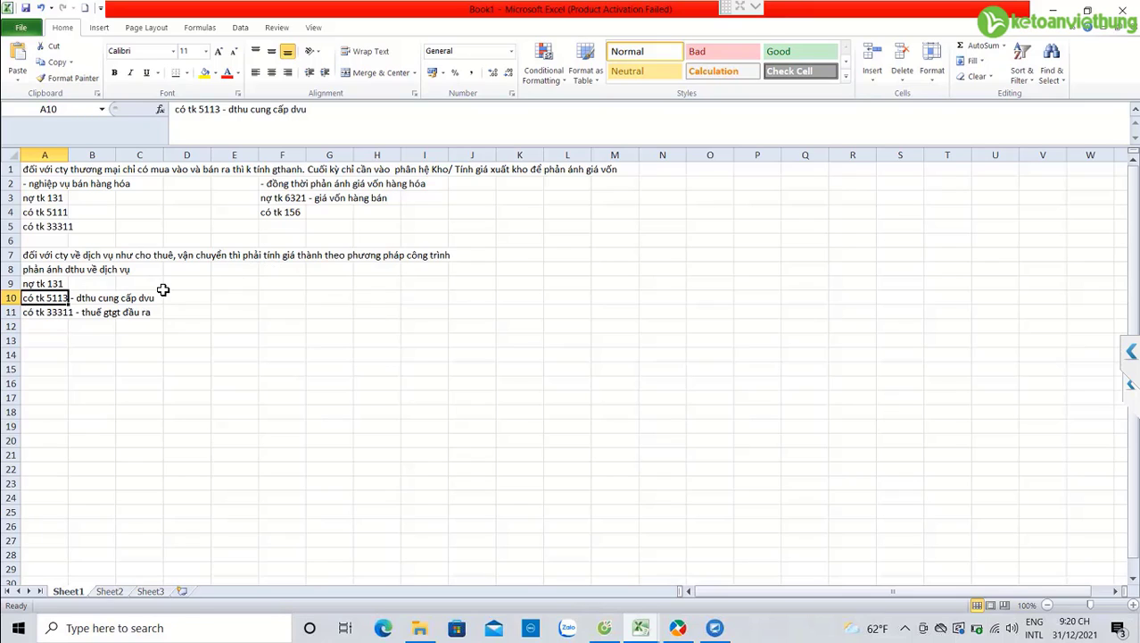
- Enter the heading "phản ánh các chi phí liên quan đến dvu" in cell F8
{"action": "left_click", "coordinate": [275, 264]}
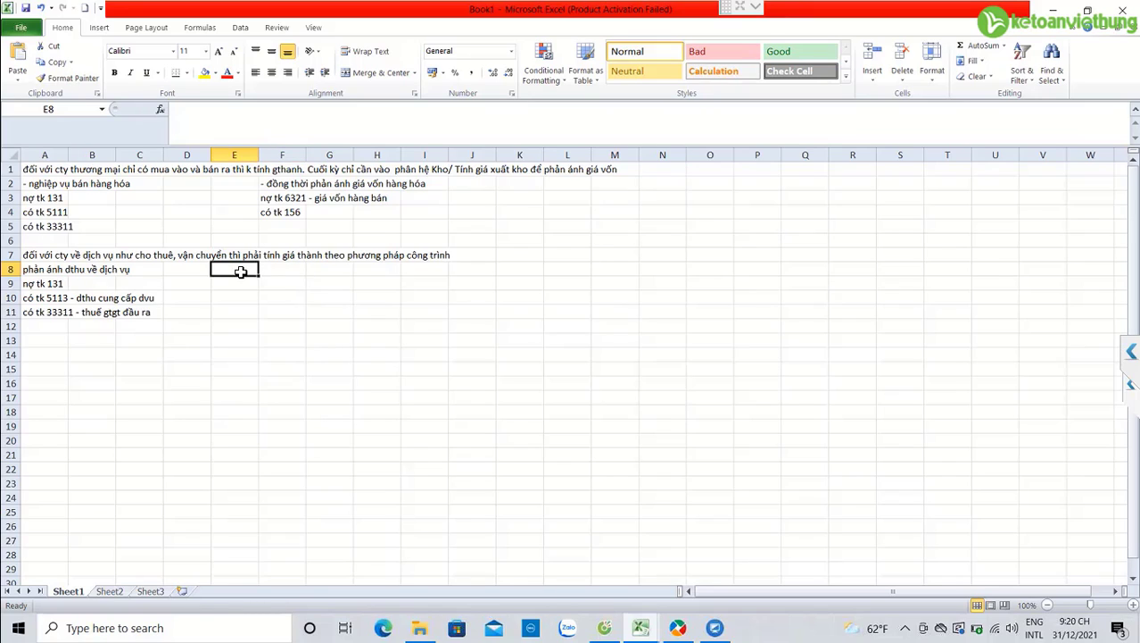
{"action": "type", "text": "phản ánh các"}
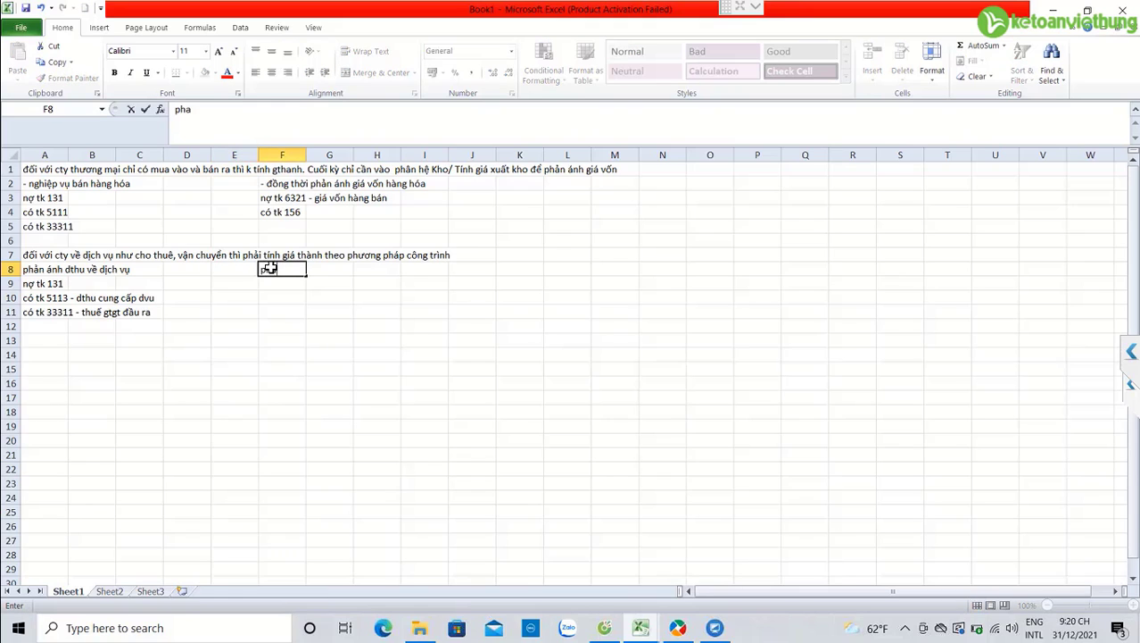
{"action": "type", "text": " chi phí liê"}
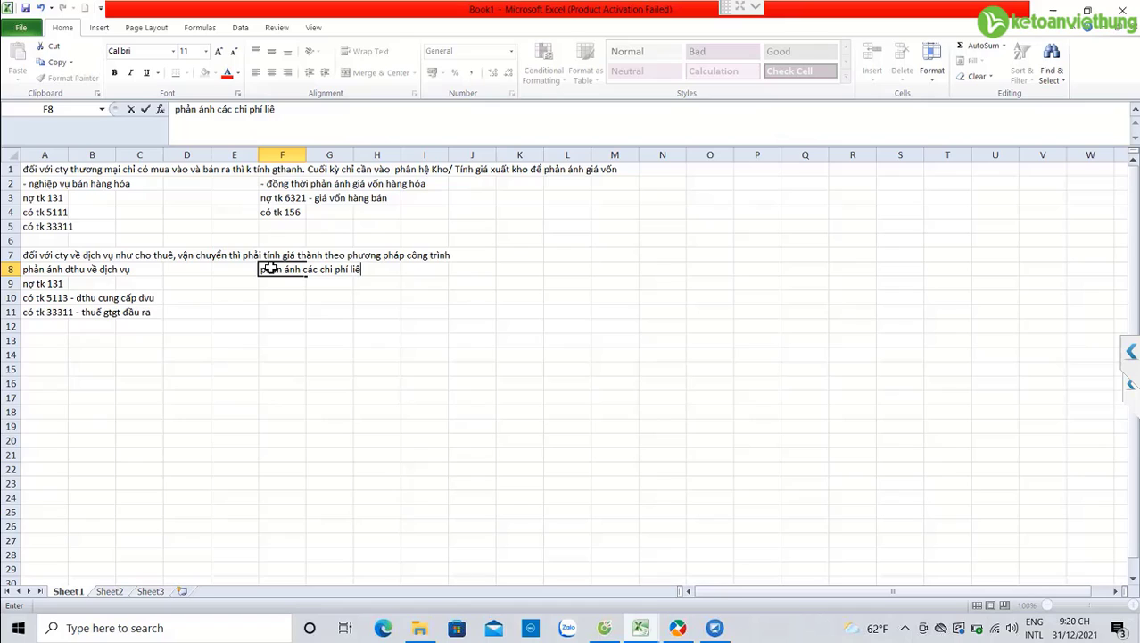
{"action": "key", "text": "BackSpace"}
{"action": "type", "text": "ên quan đến dvu"}
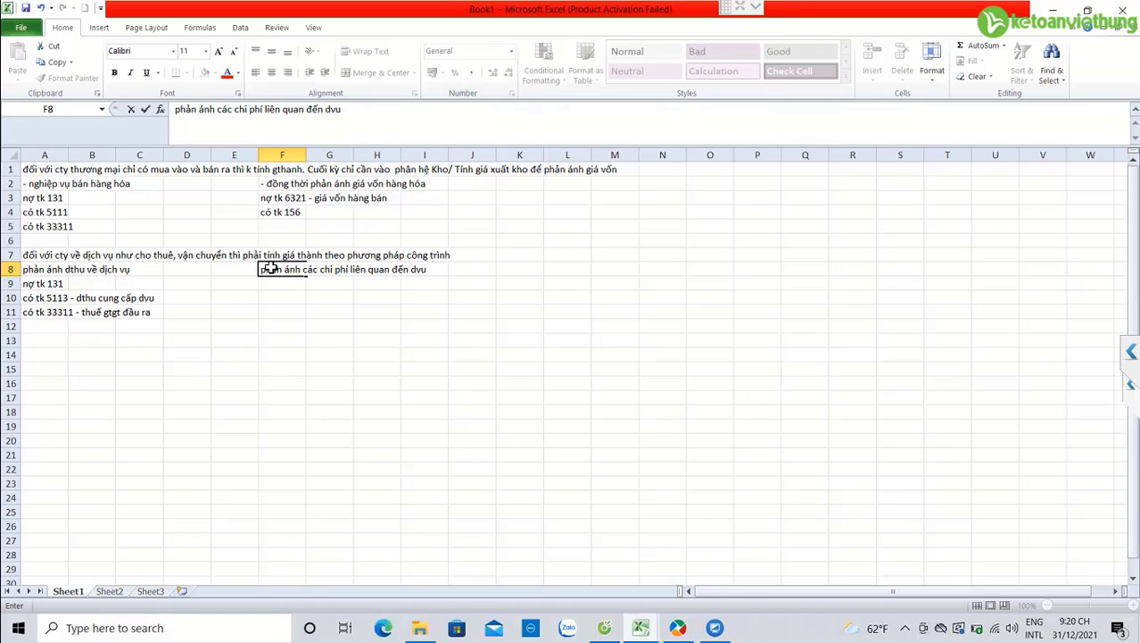
{"action": "key", "text": "Return"}
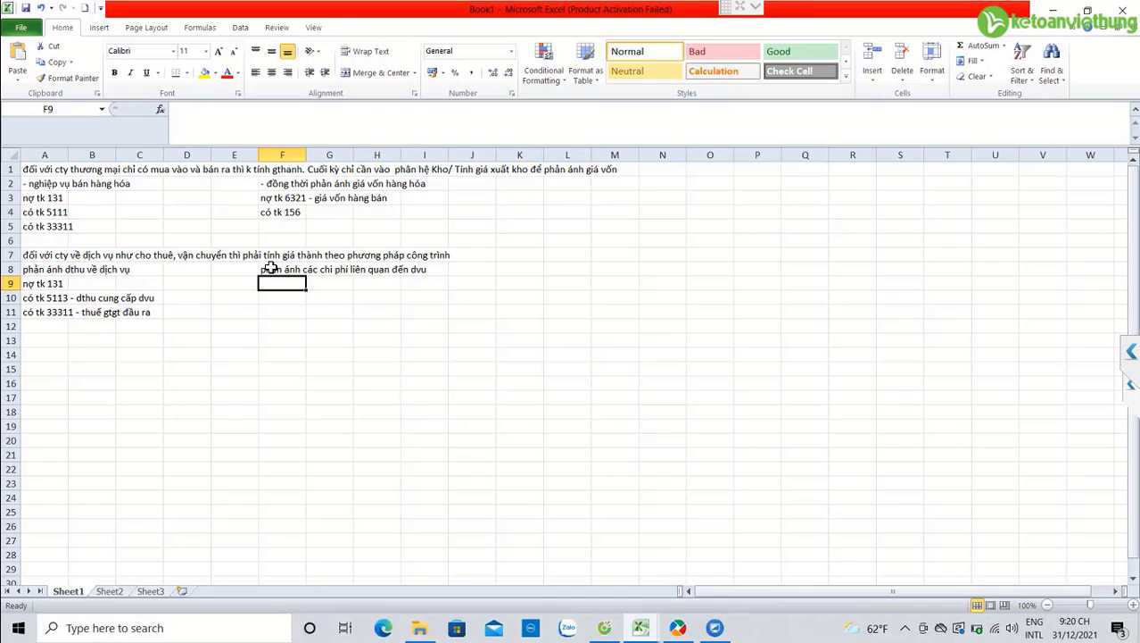
- Extend the F8 heading with "như: nhân công lái xe, chi phí sửa xe, chi phí khấu hao tscđ,"
{"action": "left_click", "coordinate": [271, 268]}
{"action": "double_click", "coordinate": [270, 268]}
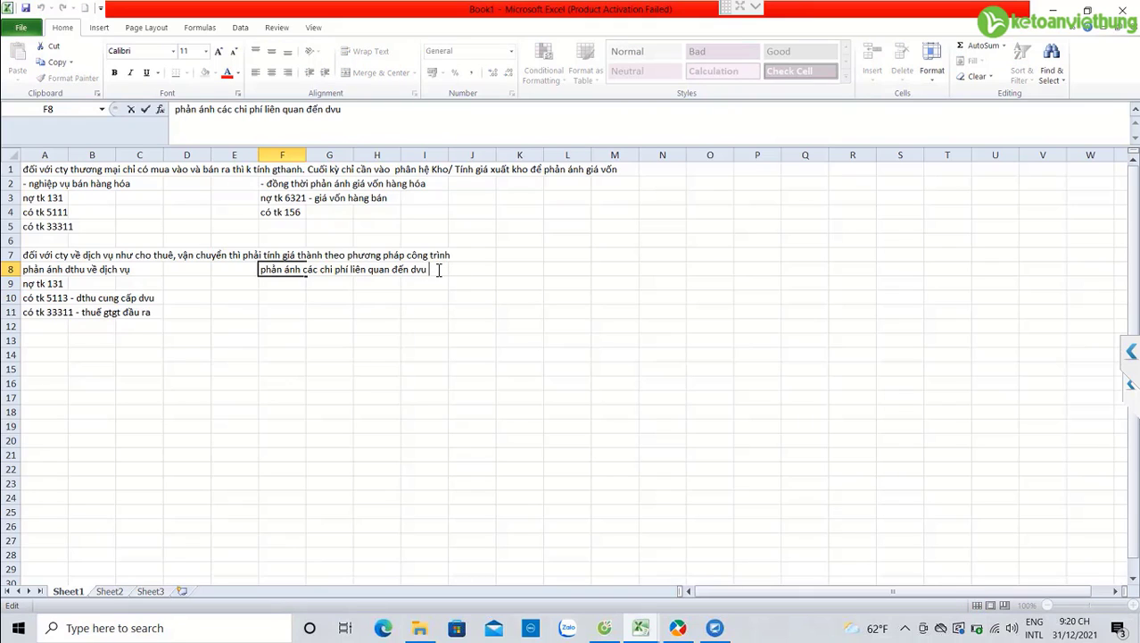
{"action": "type", "text": "nhu"}
{"action": "type", "text": ": "}
{"action": "type", "text": "nhân côn"}
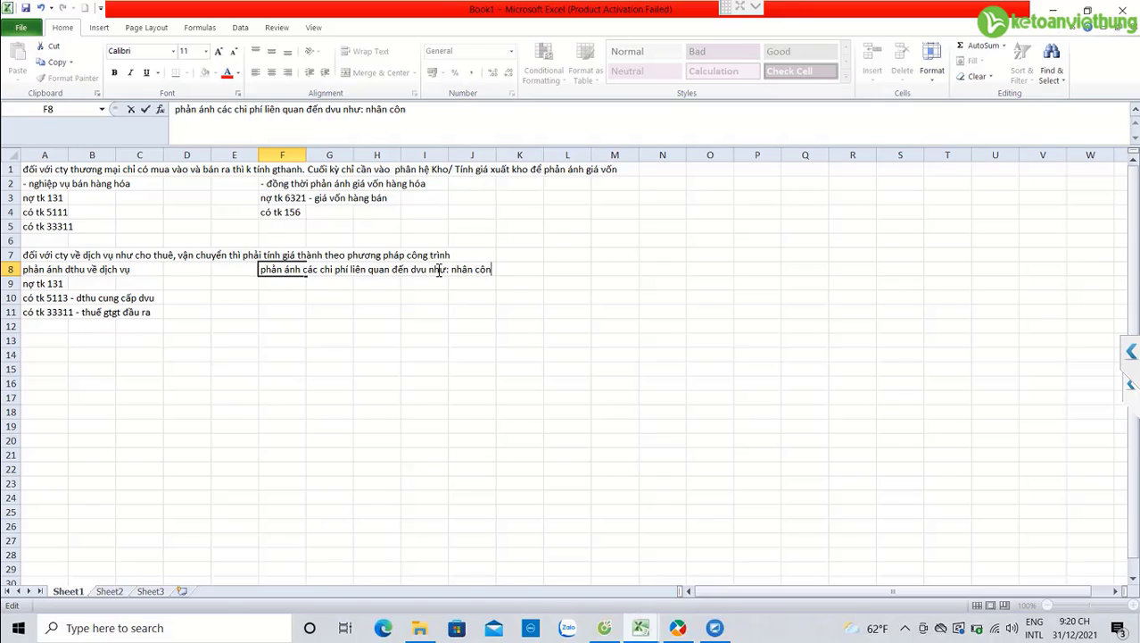
{"action": "type", "text": "g lái xe, chi phí "}
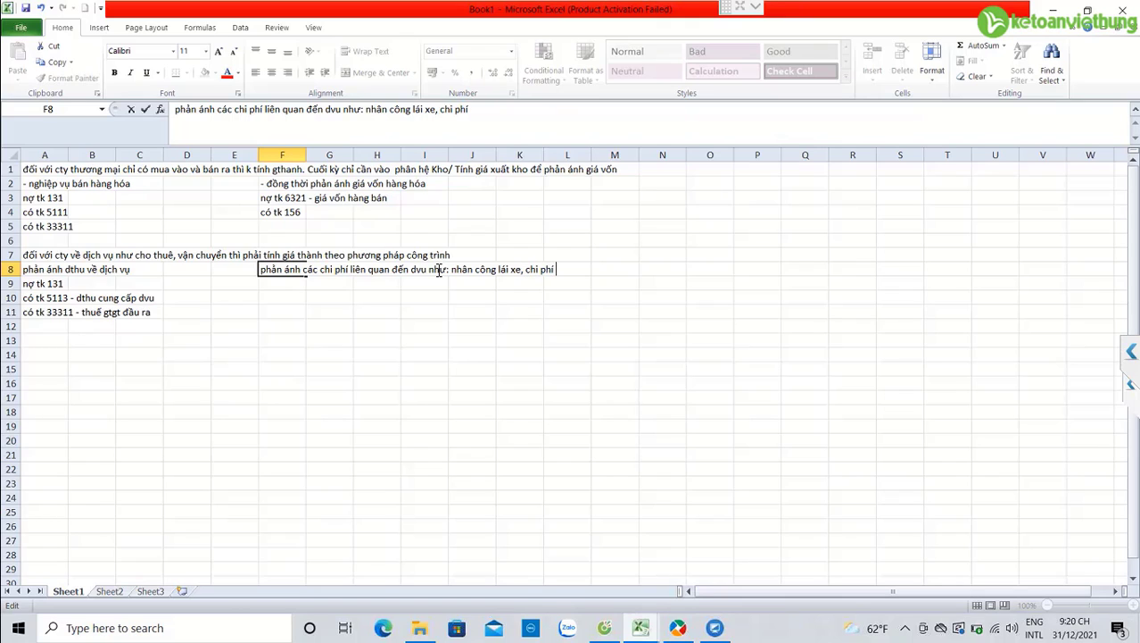
{"action": "type", "text": "sưar xe"}
{"action": "type", "text": "chi phí k"}
{"action": "type", "text": "hấu hao tscđ"}
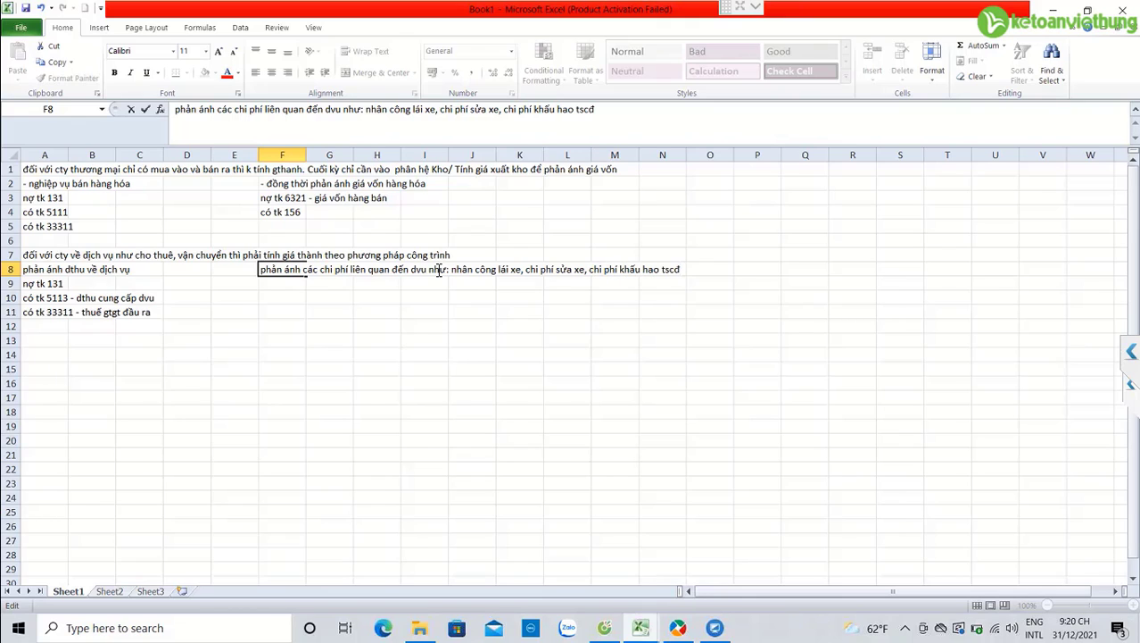
{"action": "type", "text": ","}
- Reword the repair cost in F8 as "chi phí sửa chữa," and end the heading with "..."
{"action": "double_click", "coordinate": [580, 268]}
{"action": "type", "text": "chữa"}
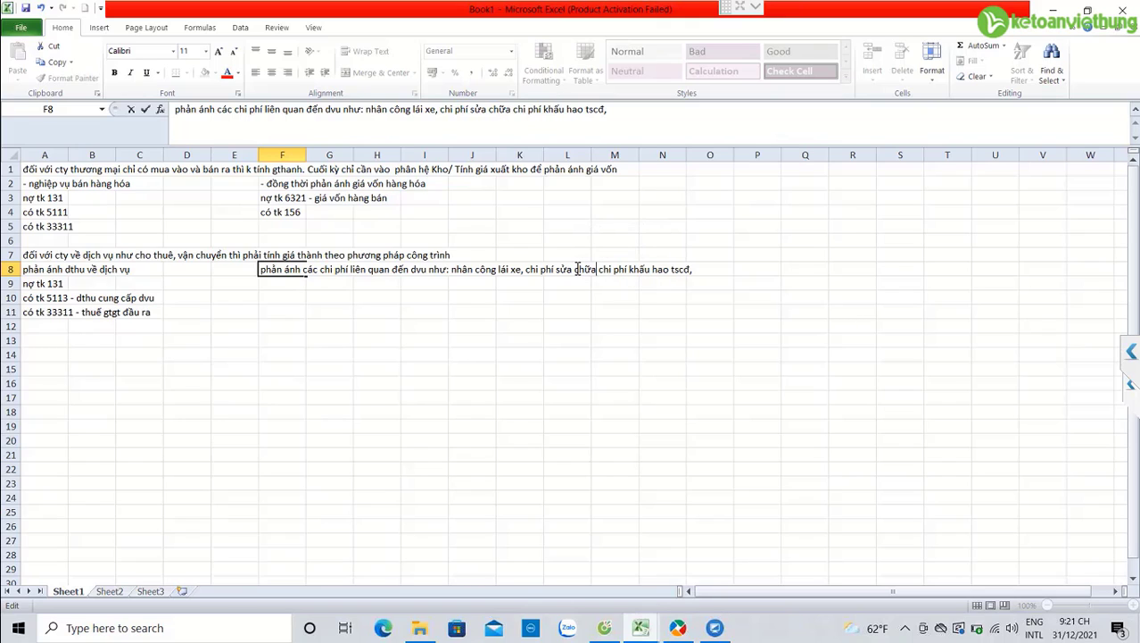
{"action": "type", "text": ","}
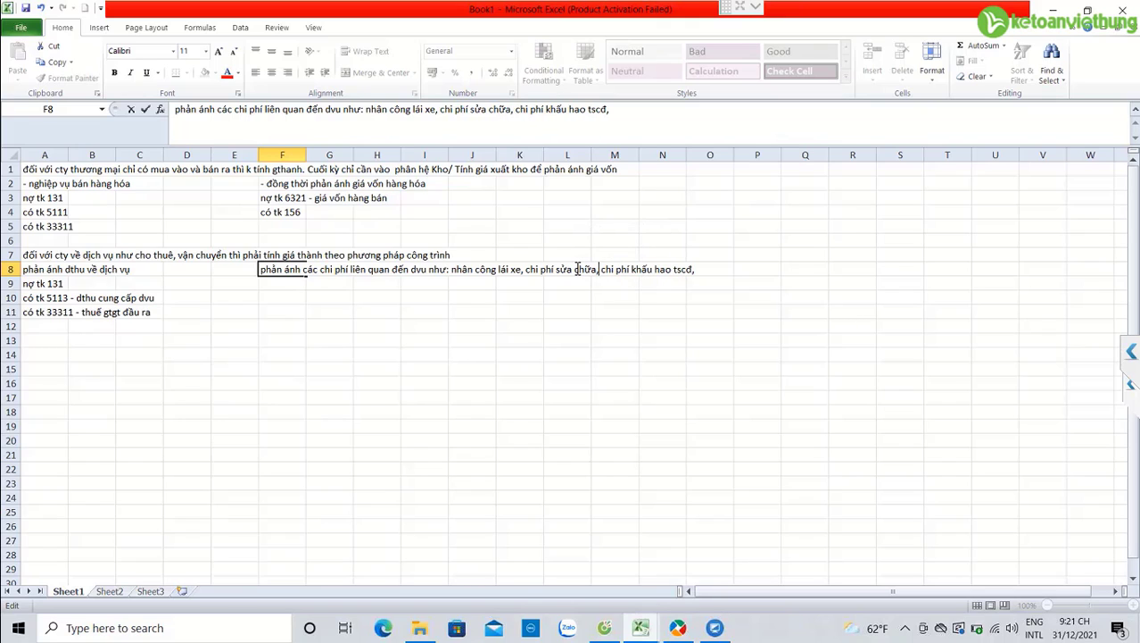
{"action": "left_click", "coordinate": [707, 273]}
{"action": "type", "text": "..."}
{"action": "key", "text": "Return"}
- Enter the debit line "nợ tk 154 - chi phí sx kinh doanh dở dang" in cell F9
{"action": "type", "text": "nợ t"}
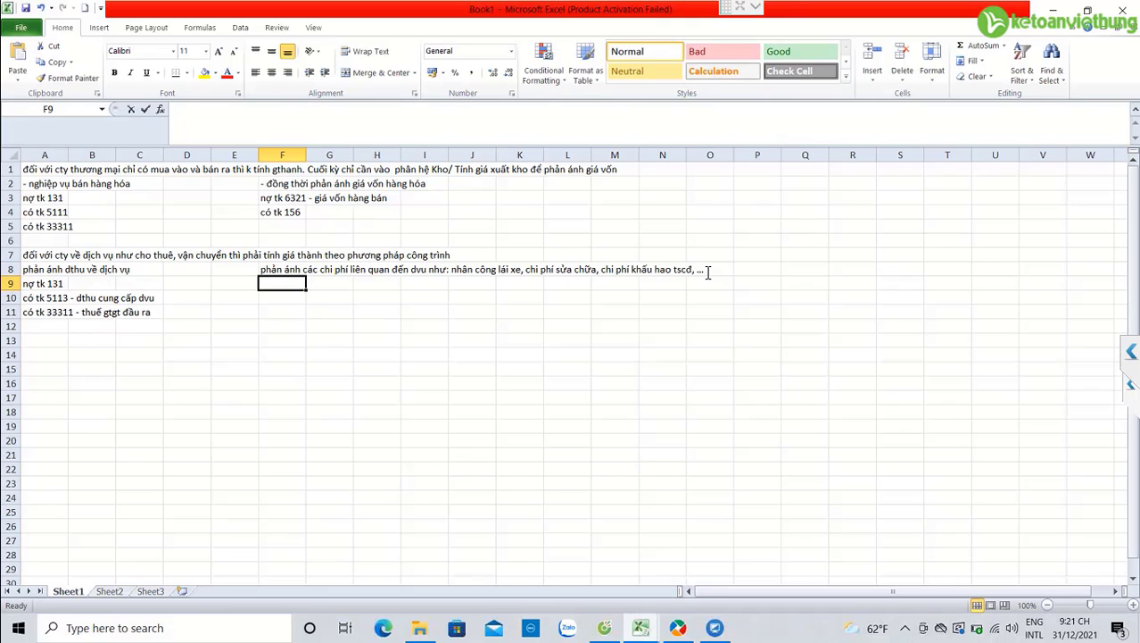
{"action": "type", "text": "k"}
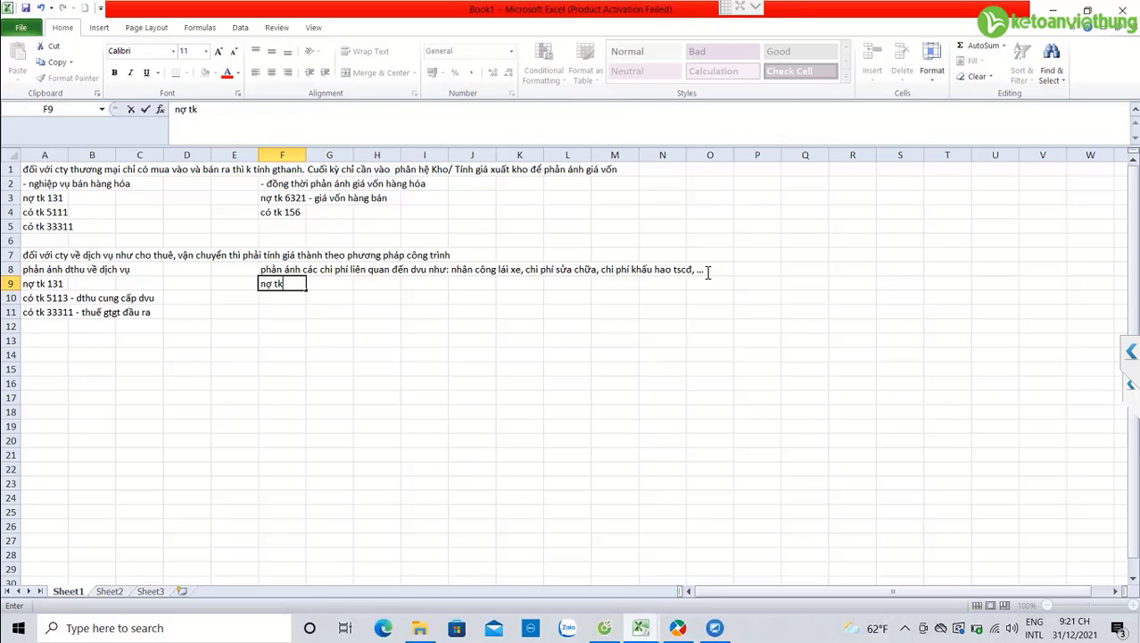
{"action": "type", "text": " 154 - chi phí sx kinh doanh do"}
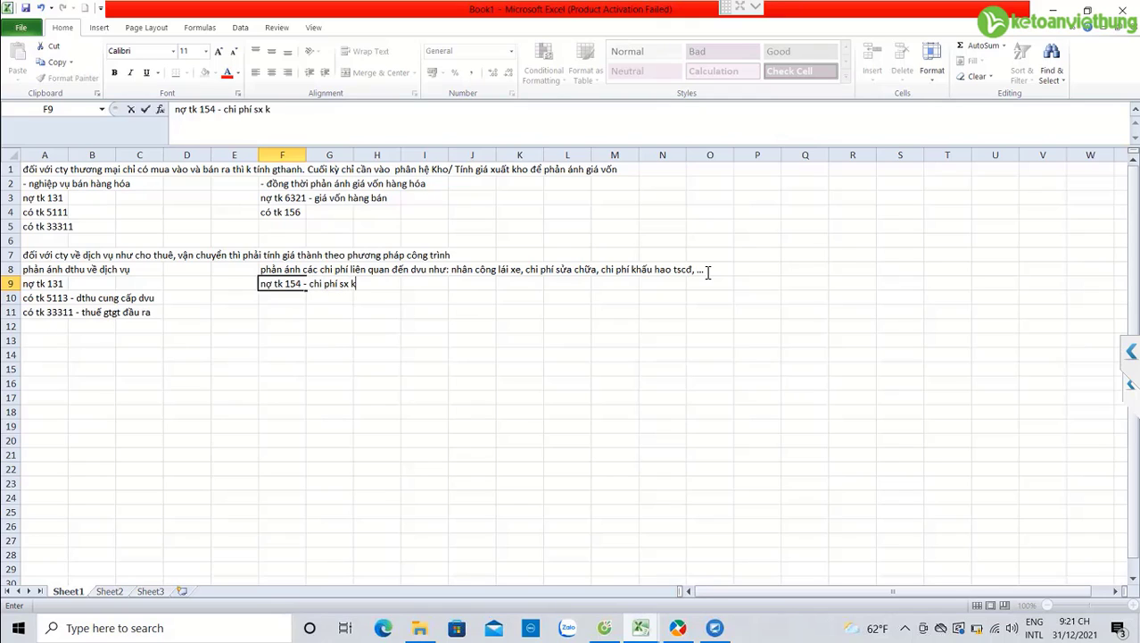
{"action": "type", "text": "ở dang"}
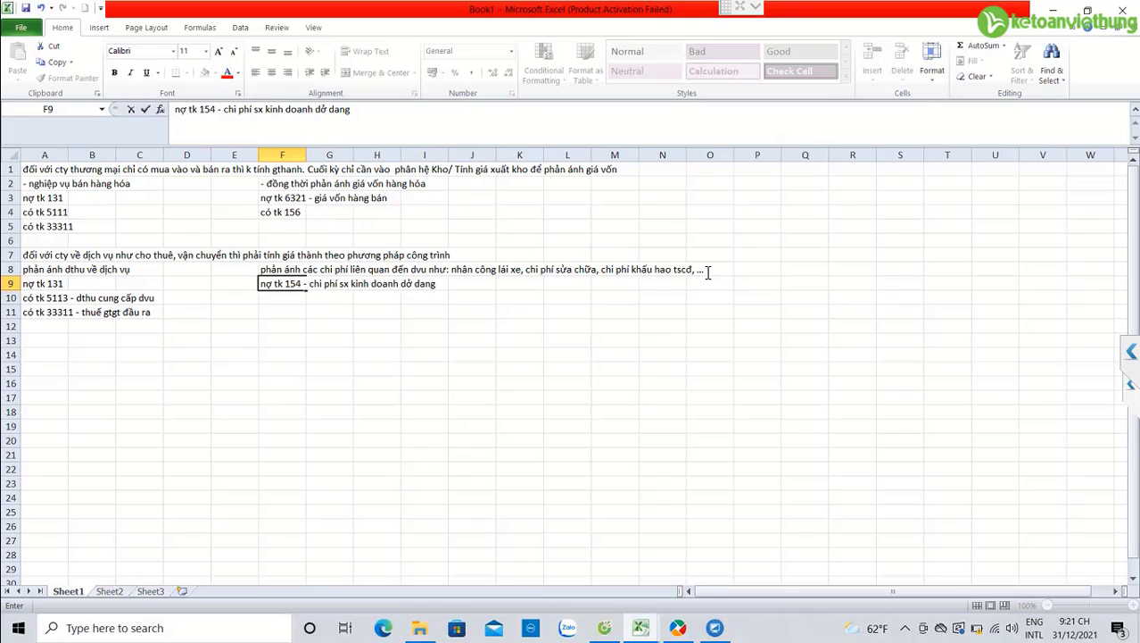
{"action": "key", "text": "Return"}
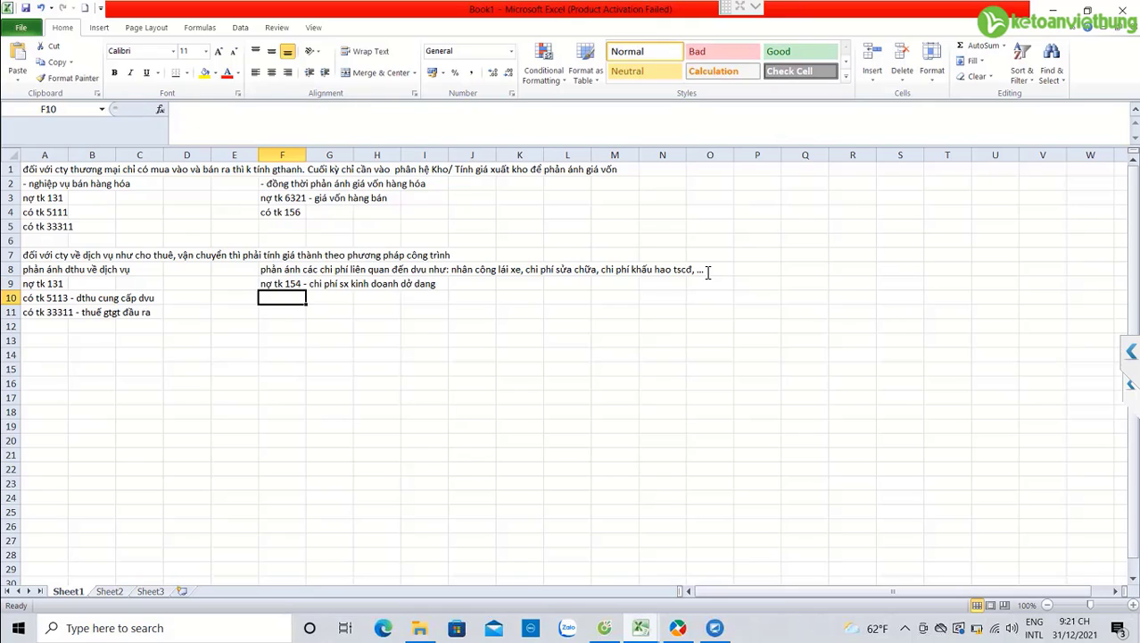
- Enter the input VAT debit line "nợ tk 1331 - thuế gtgt đầu vào (nếu có)" in cell F10
{"action": "type", "text": "nợ tk "}
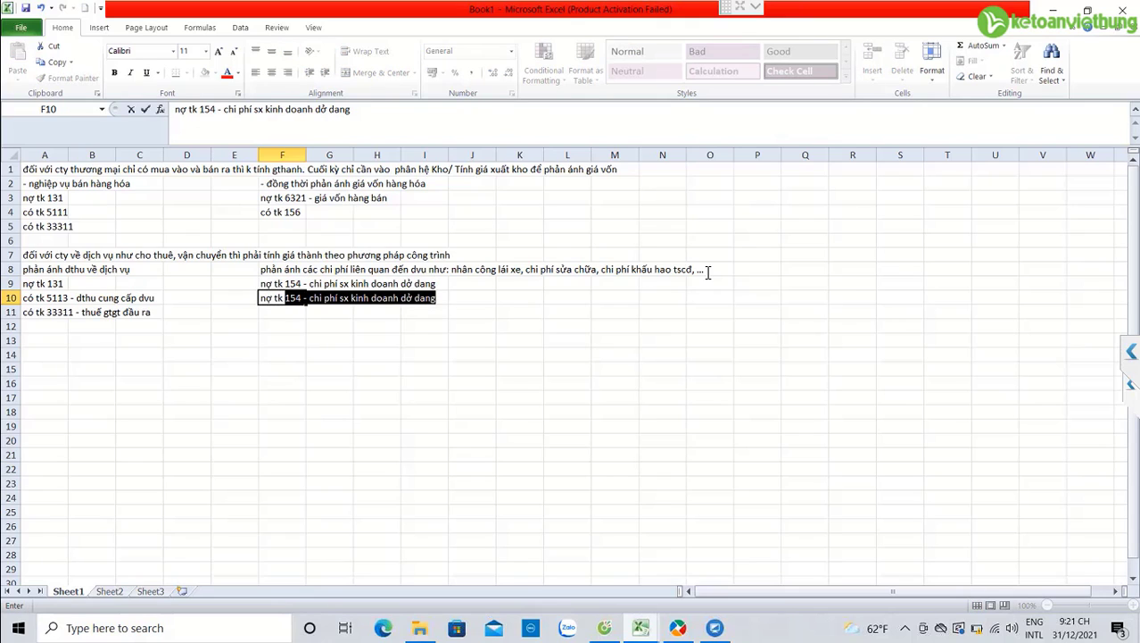
{"action": "type", "text": "131"}
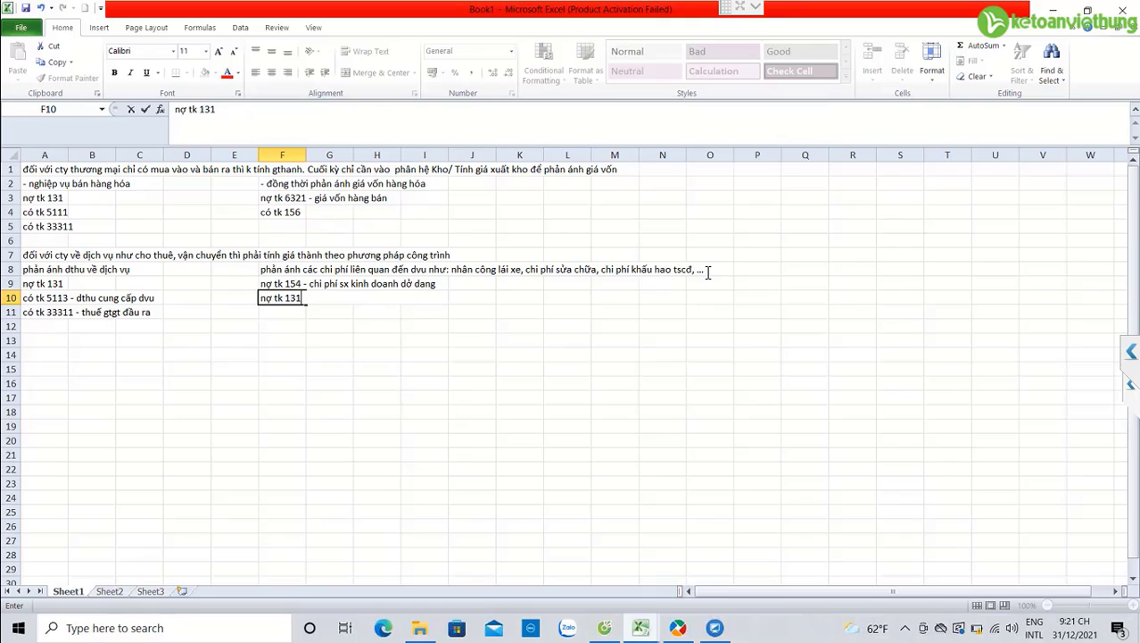
{"action": "key", "text": "BackSpace"}
{"action": "type", "text": "31 - thuế gtgt "}
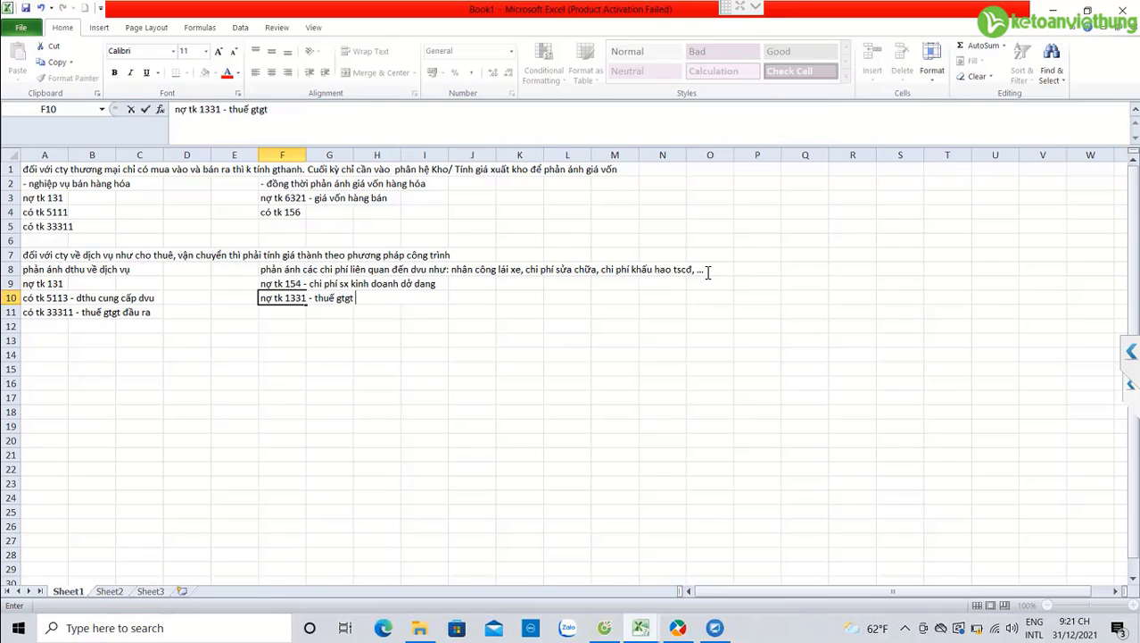
{"action": "type", "text": "dđầu vào "}
{"action": "type", "text": "(nếu có)"}
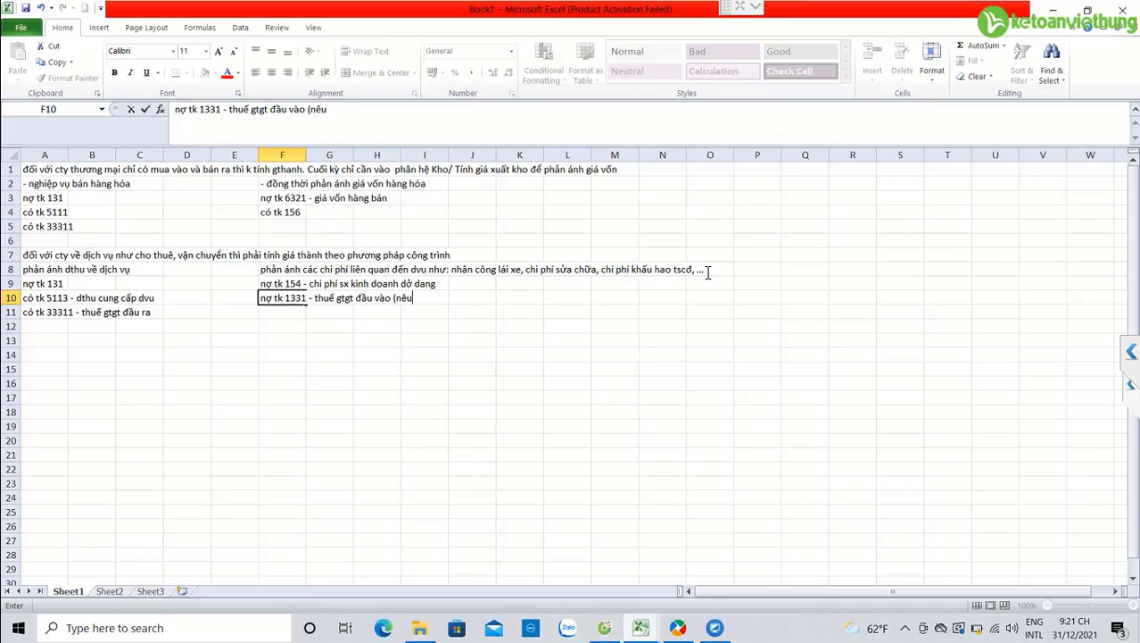
{"action": "key", "text": "Return"}
- Enter the credit line "Có tk 111 or 331" in cell F11
{"action": "type", "text": "C"}
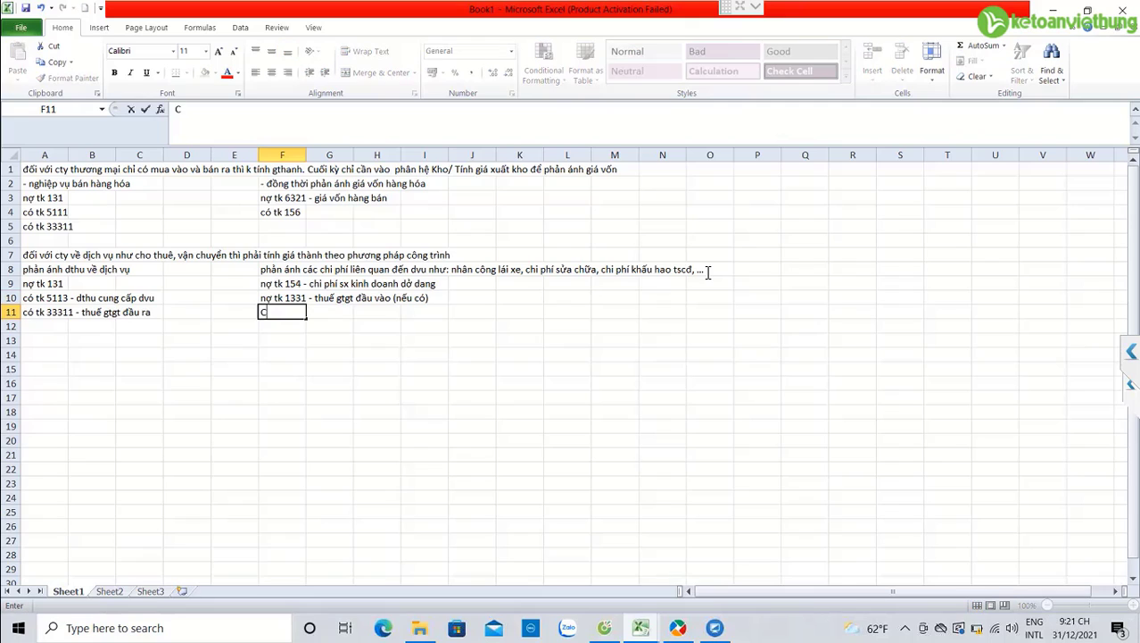
{"action": "type", "text": "ó tk 111 or 331"}
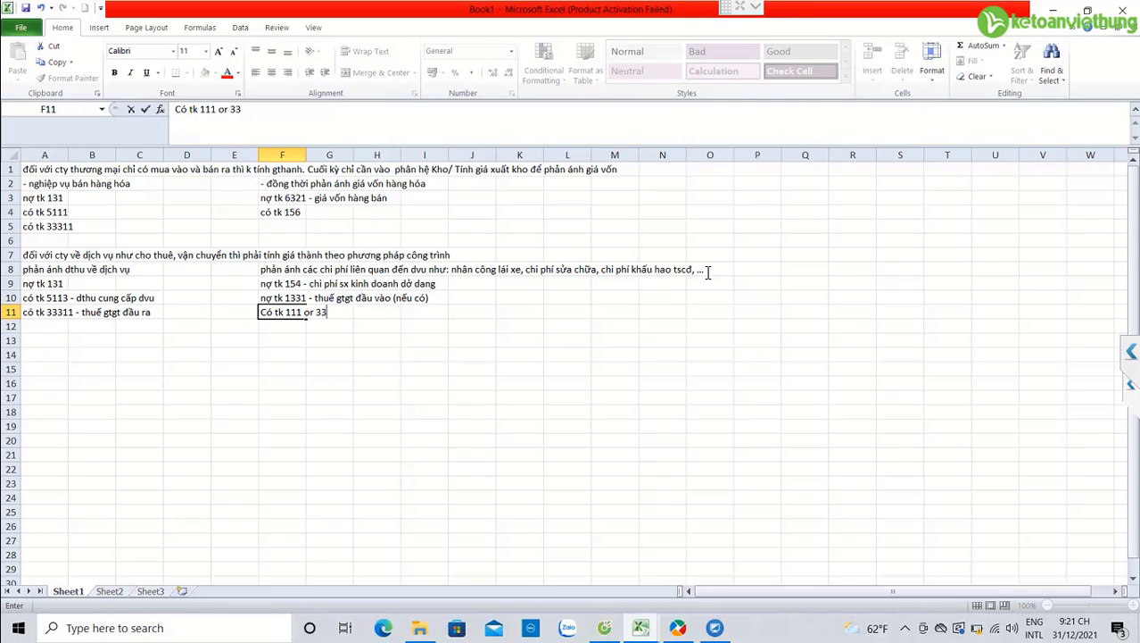
{"action": "key", "text": "Return"}
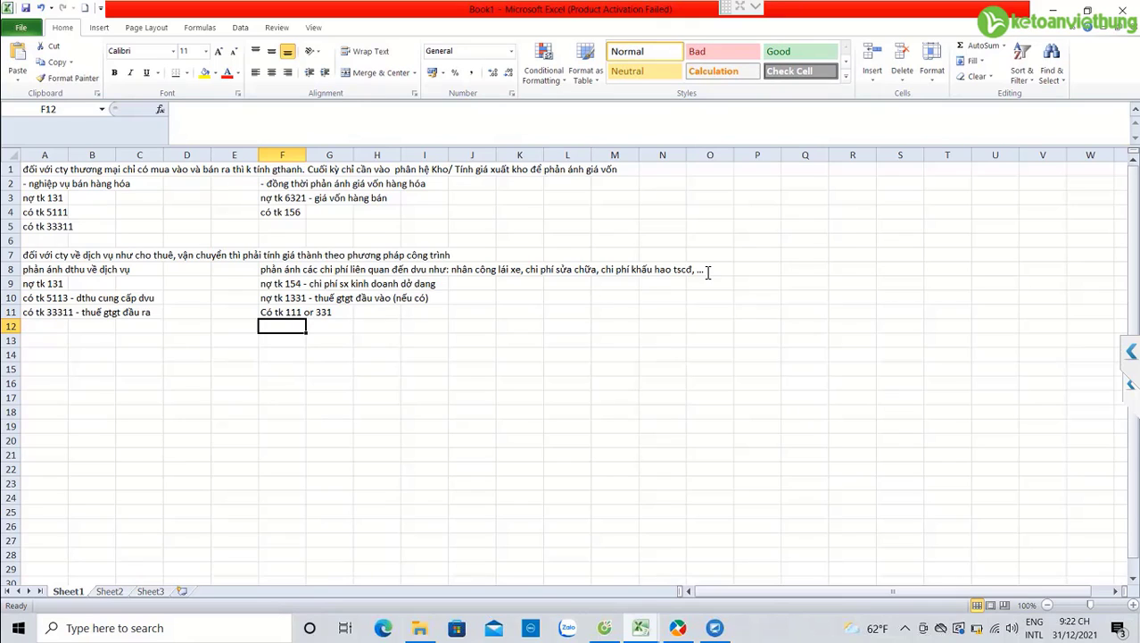
- Enter the heading "kết chuyển chi phí để xác định giá thành" in cell F13
{"action": "left_click", "coordinate": [282, 343]}
{"action": "type", "text": "kết"}
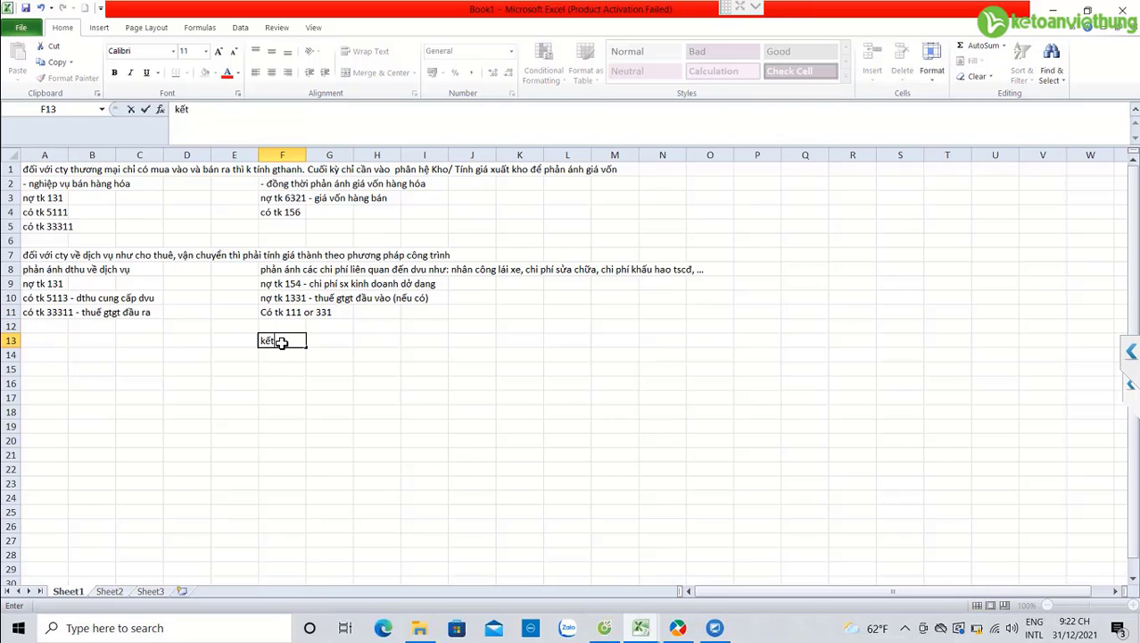
{"action": "type", "text": " chuyển chi phí để"}
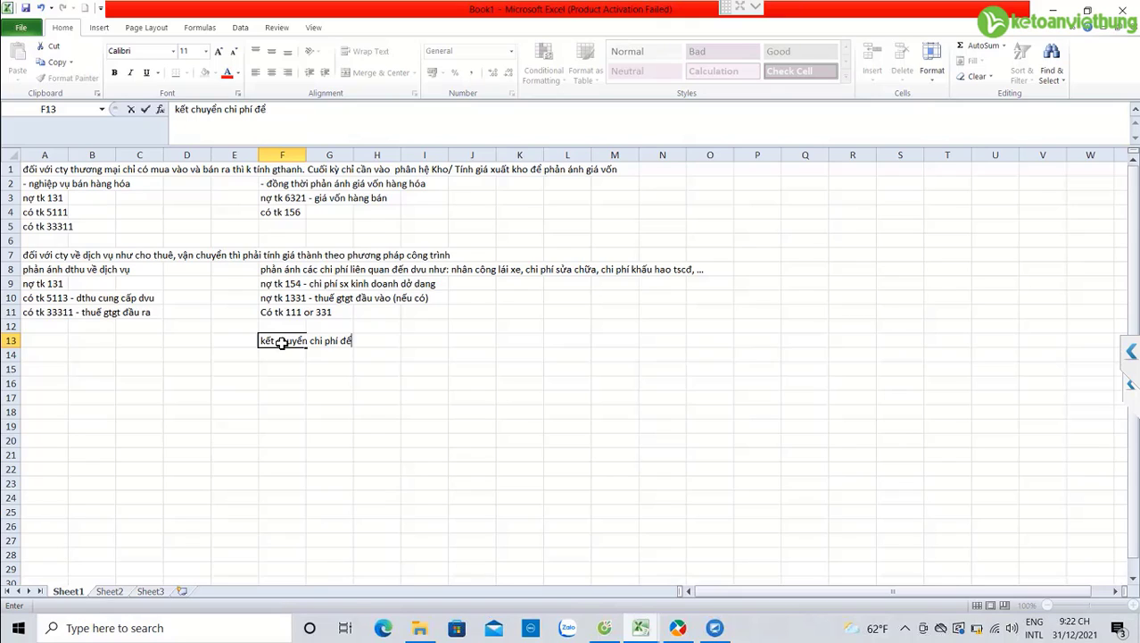
{"action": "type", "text": " xac định giá thành"}
{"action": "key", "text": "Return"}
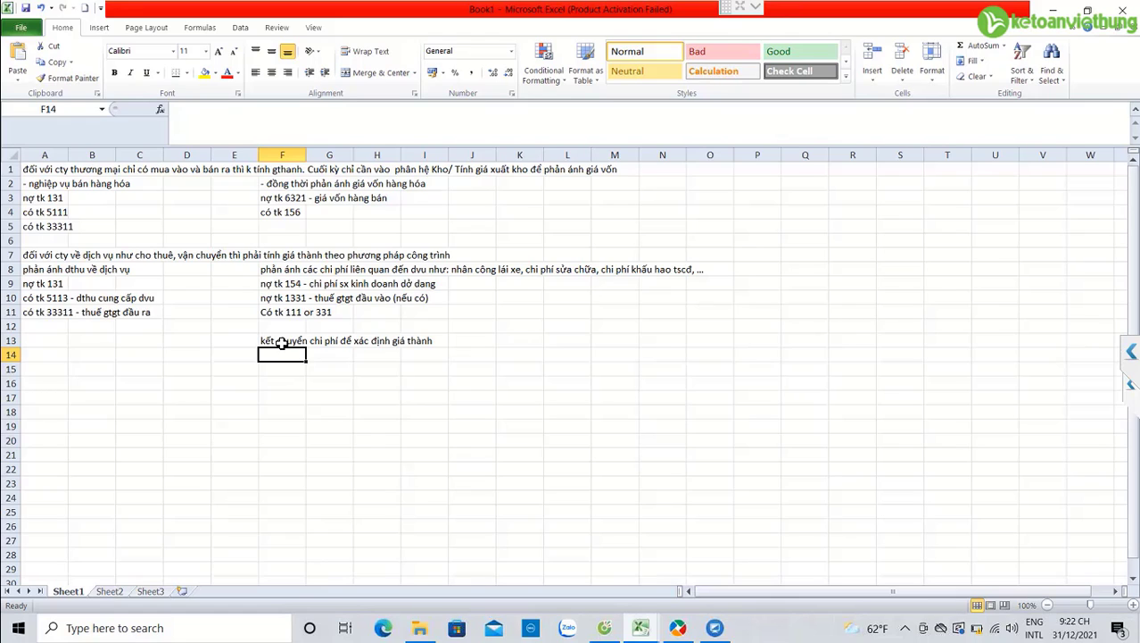
- Append ", 334" to the credit line in cell F11
{"action": "left_click", "coordinate": [272, 311]}
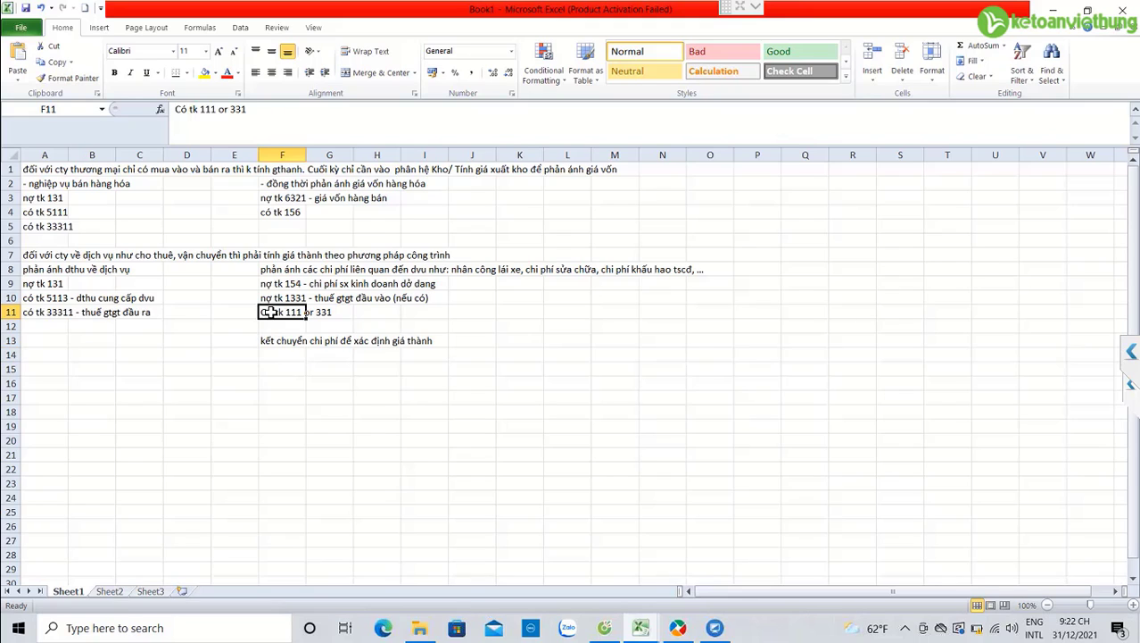
{"action": "double_click", "coordinate": [279, 313]}
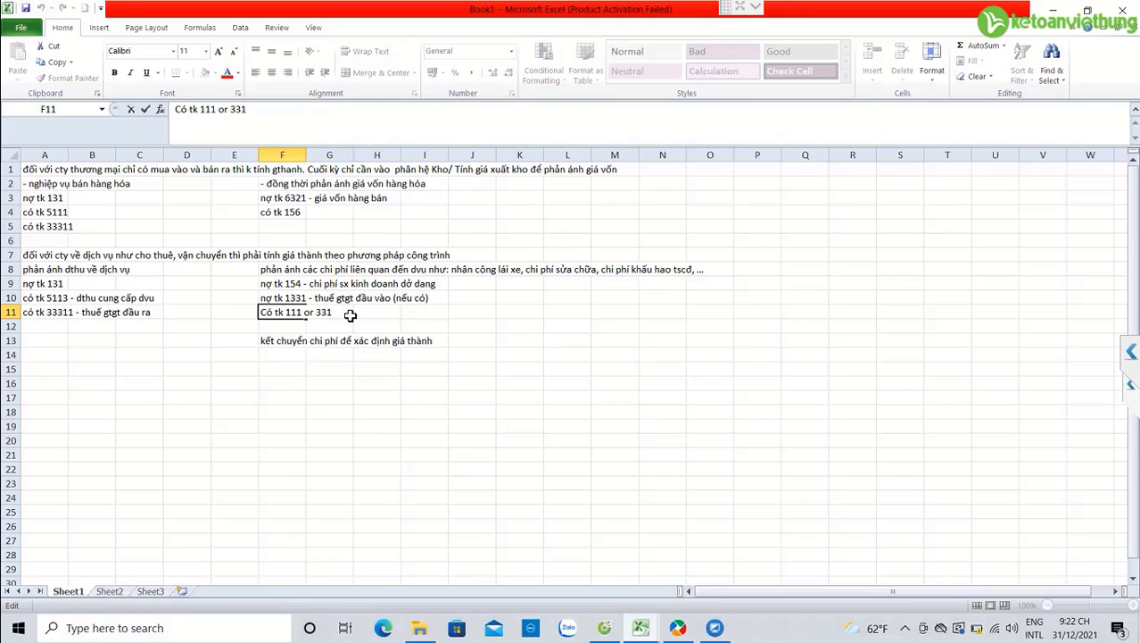
{"action": "type", "text": ", 334"}
{"action": "key", "text": "Return"}
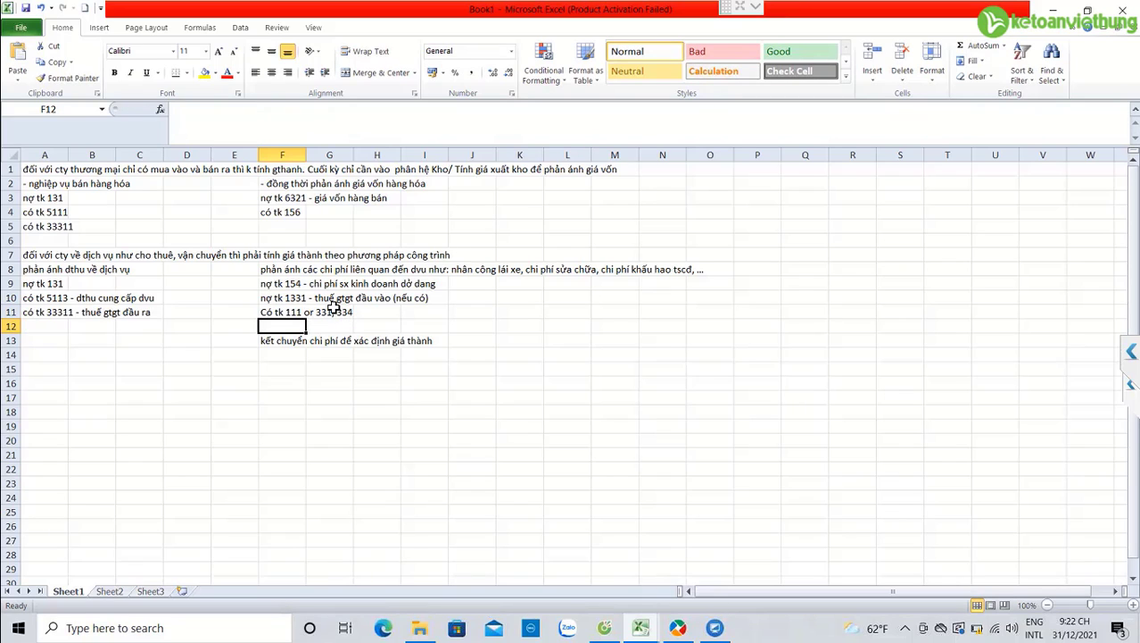
- Enter the cost transfer entry with "nợ tk 632" in cell F14 and "có tk 154" in cell F15
{"action": "left_click", "coordinate": [296, 352]}
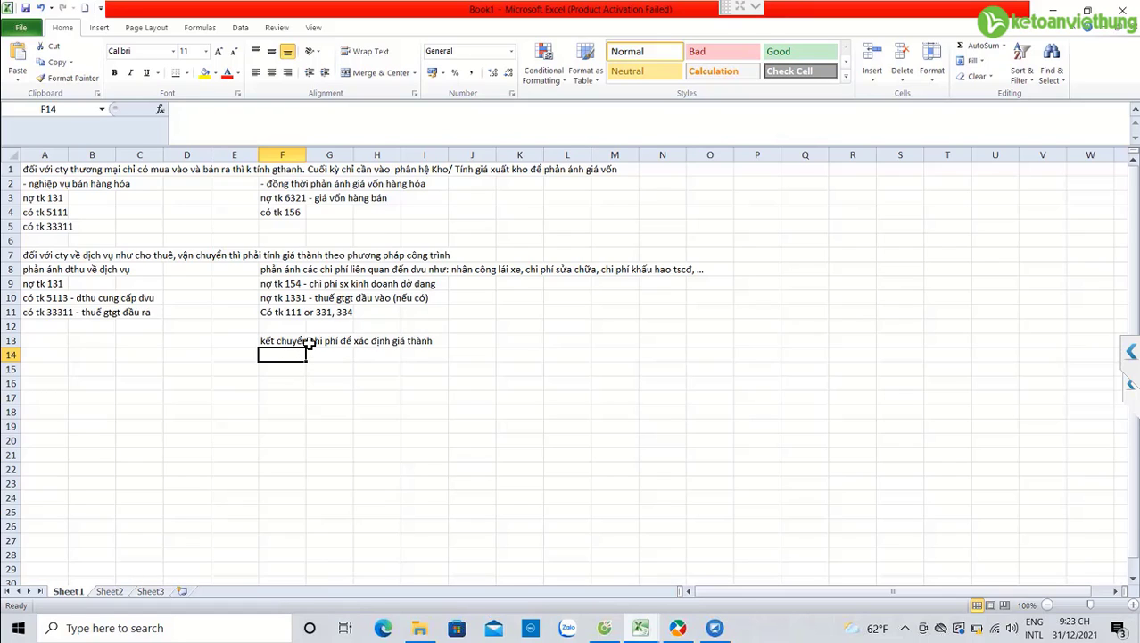
{"action": "type", "text": "no"}
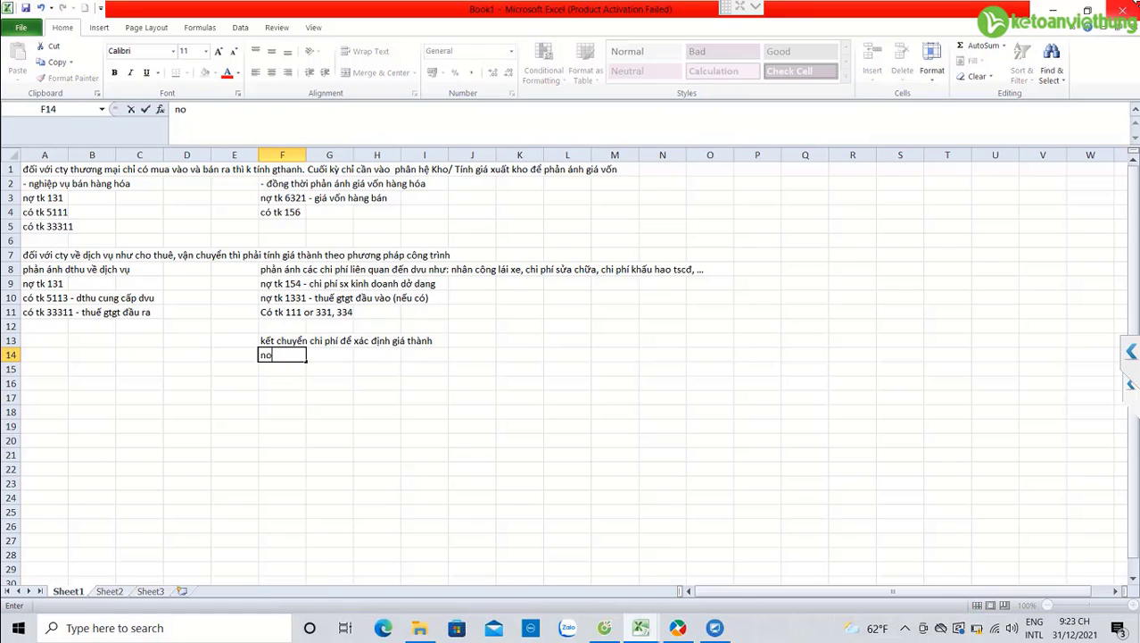
{"action": "type", "text": "wj tk 6"}
{"action": "type", "text": "32"}
{"action": "key", "text": "Return"}
{"action": "type", "text": "co"}
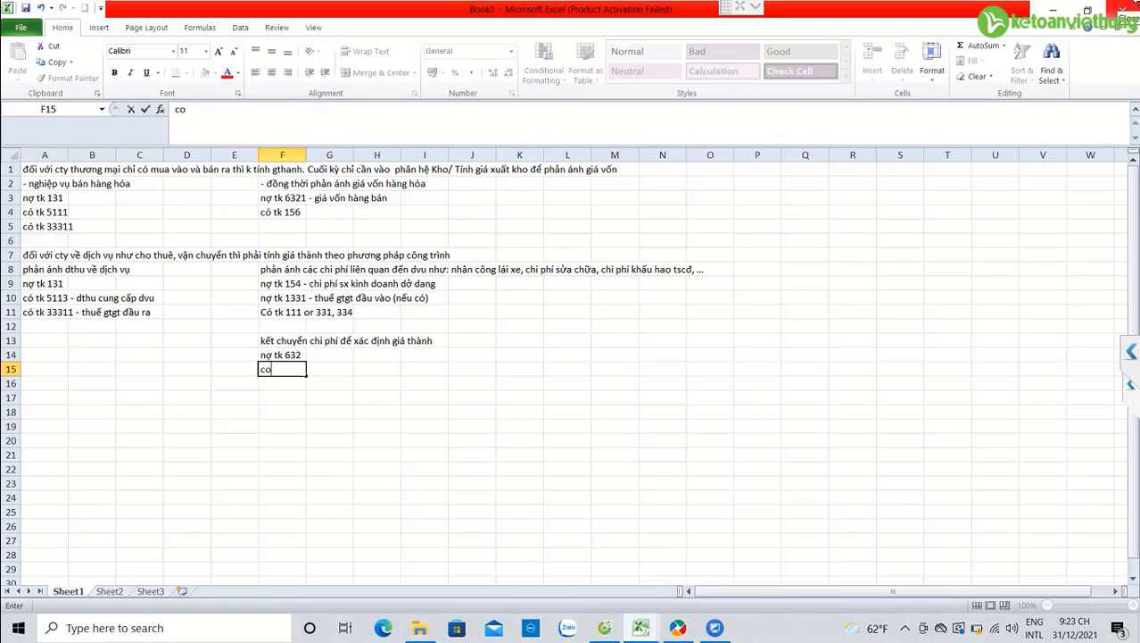
{"action": "type", "text": "s tk 154"}
{"action": "key", "text": "Return"}
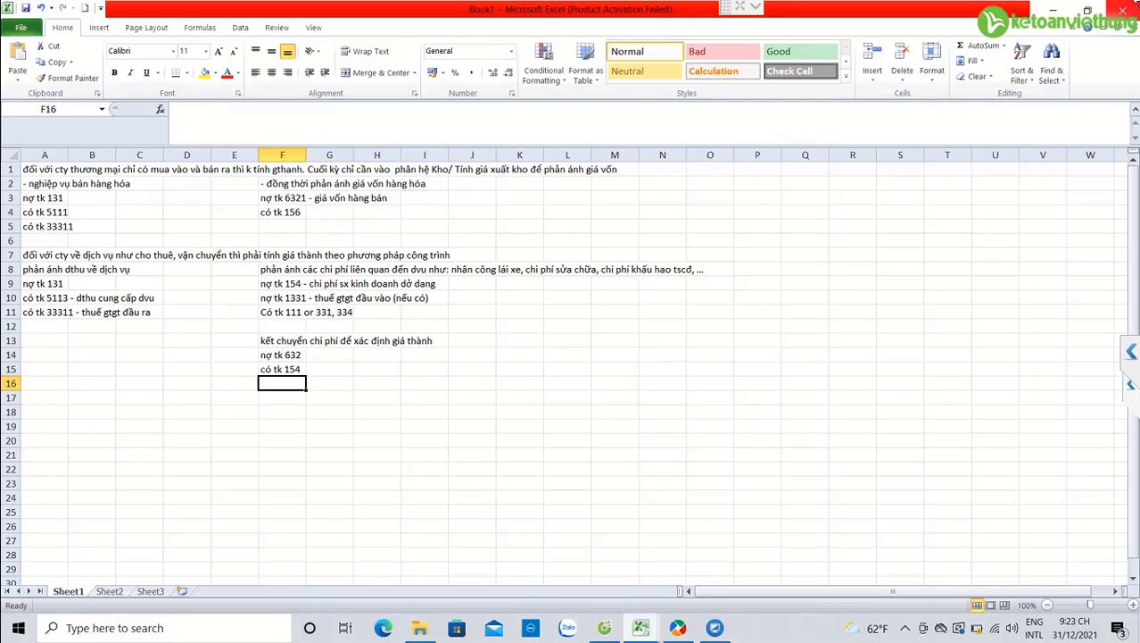
- Compare the account 154 lines in F9 and F15, and the cost-of-sales debits in F3 and F14 with the service revenue line in A10
{"action": "left_click", "coordinate": [261, 285]}
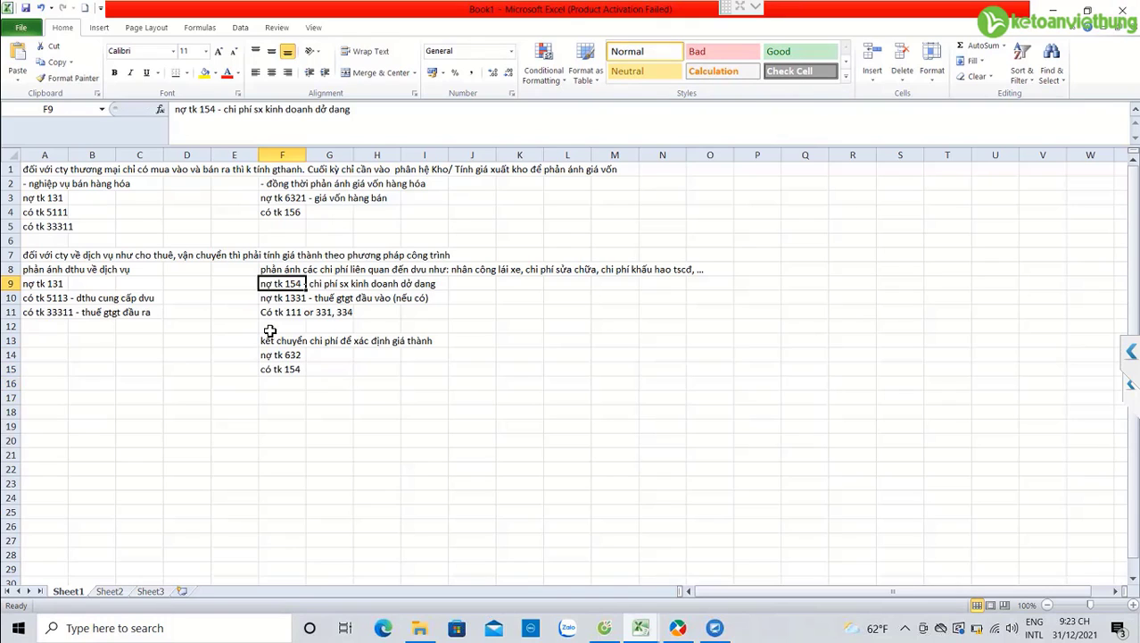
{"action": "left_click", "coordinate": [286, 367]}
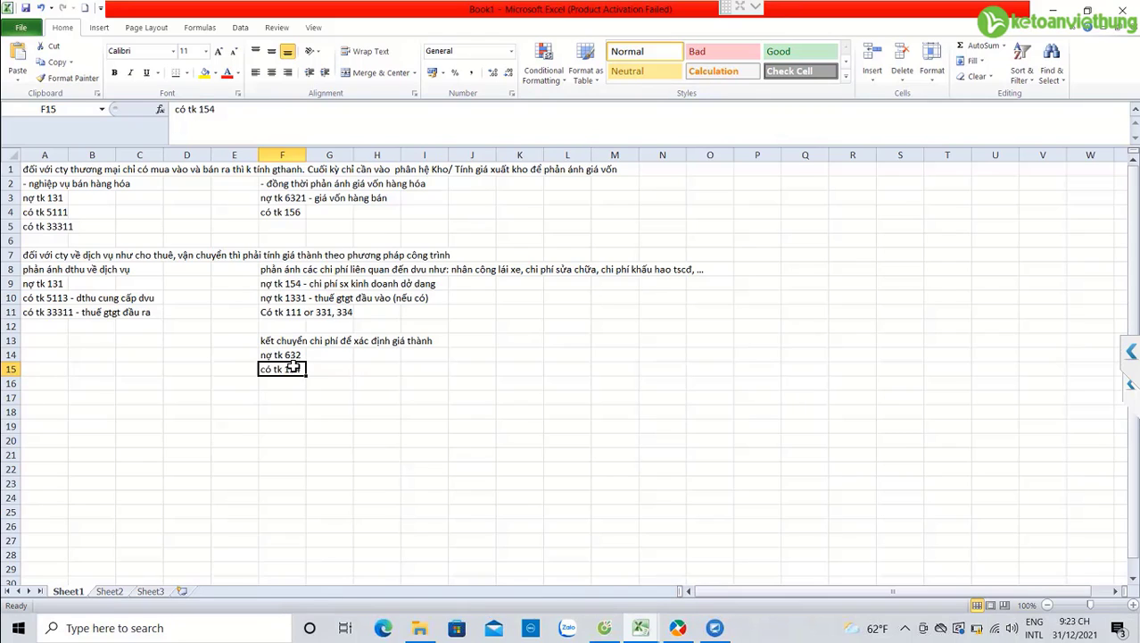
{"action": "left_click", "coordinate": [272, 288]}
{"action": "left_click", "coordinate": [280, 368], "text": "ctrl"}
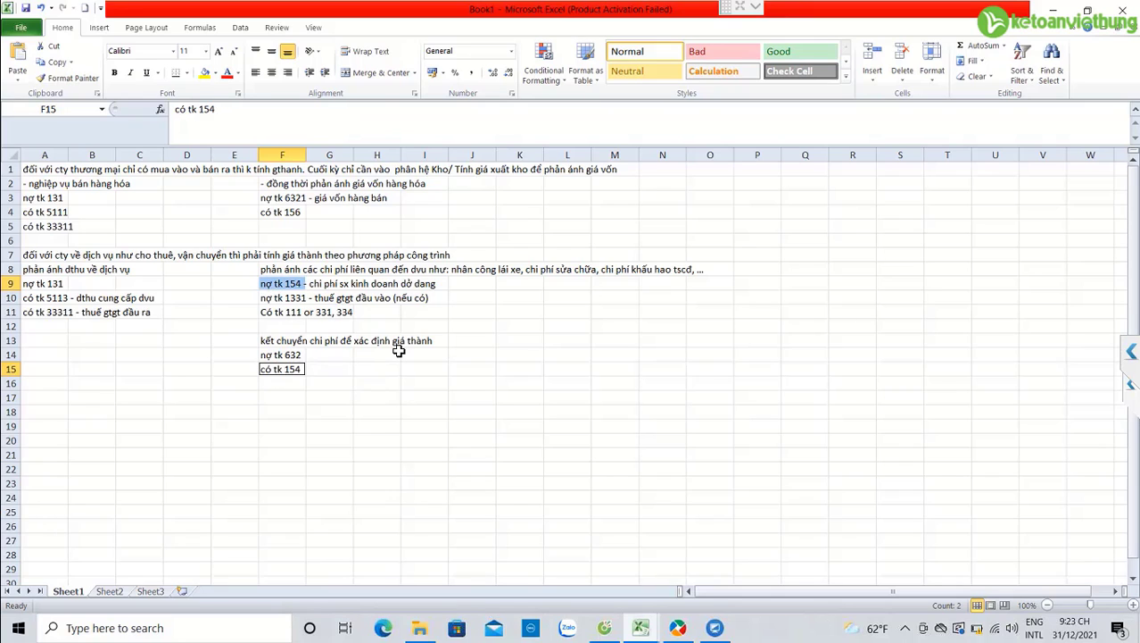
{"action": "left_click", "coordinate": [295, 355]}
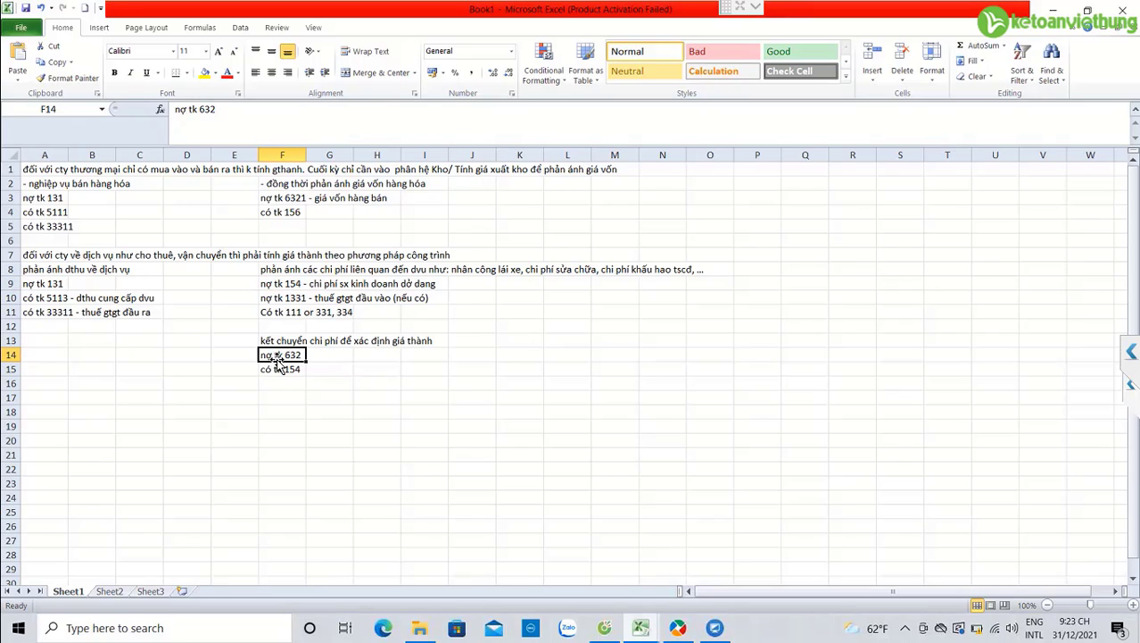
{"action": "left_click", "coordinate": [272, 198]}
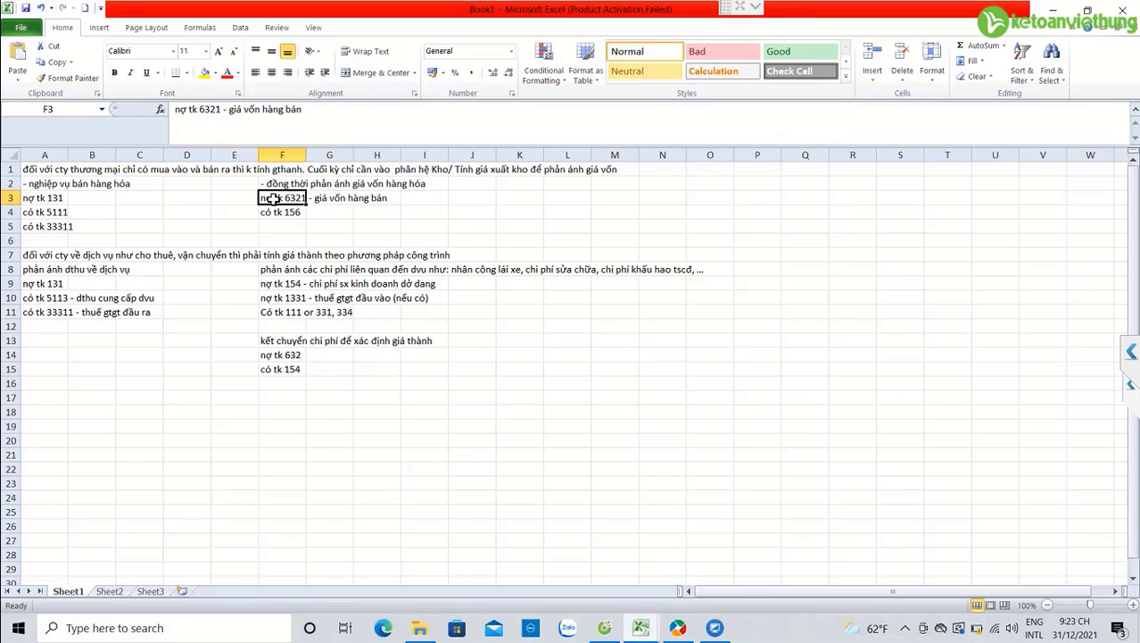
{"action": "left_click", "coordinate": [270, 354]}
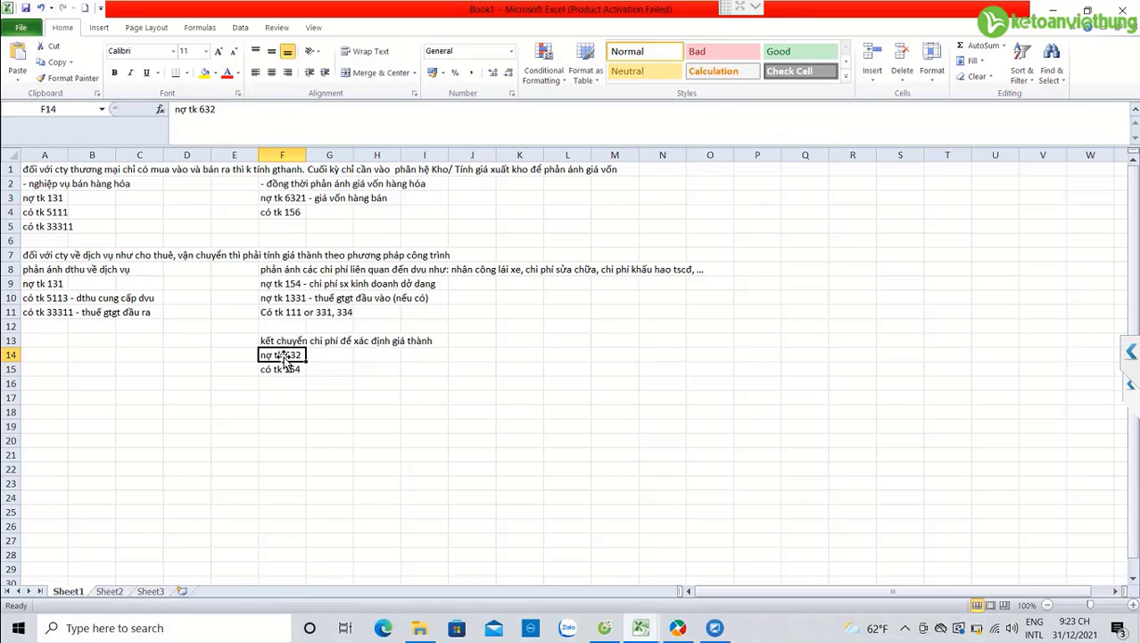
{"action": "left_click", "coordinate": [46, 298]}
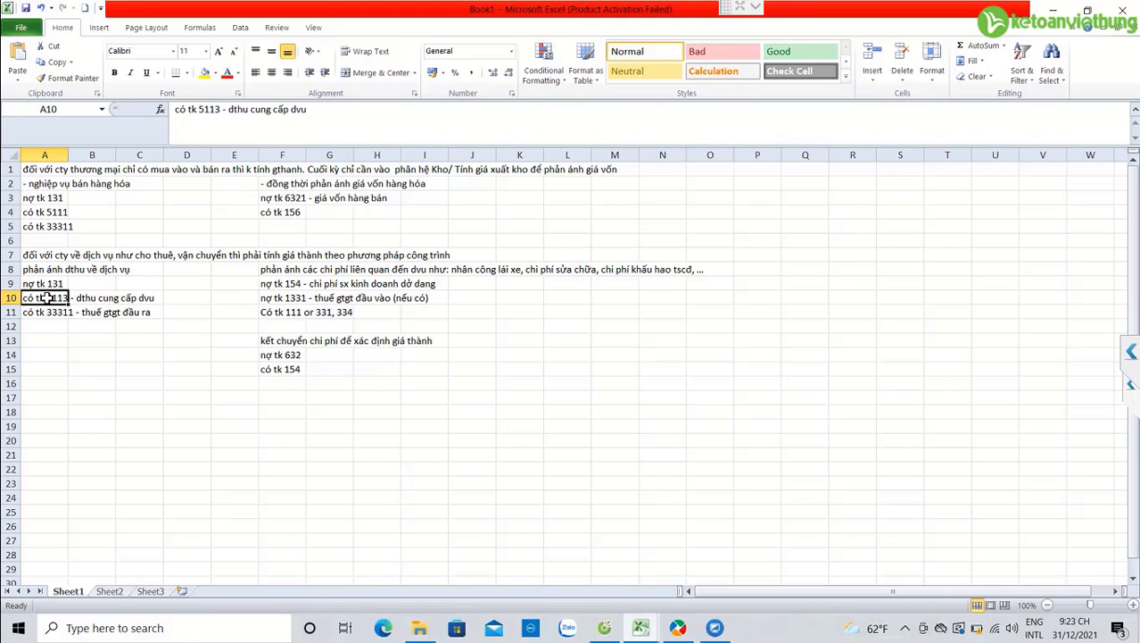
{"action": "left_click", "coordinate": [281, 367]}
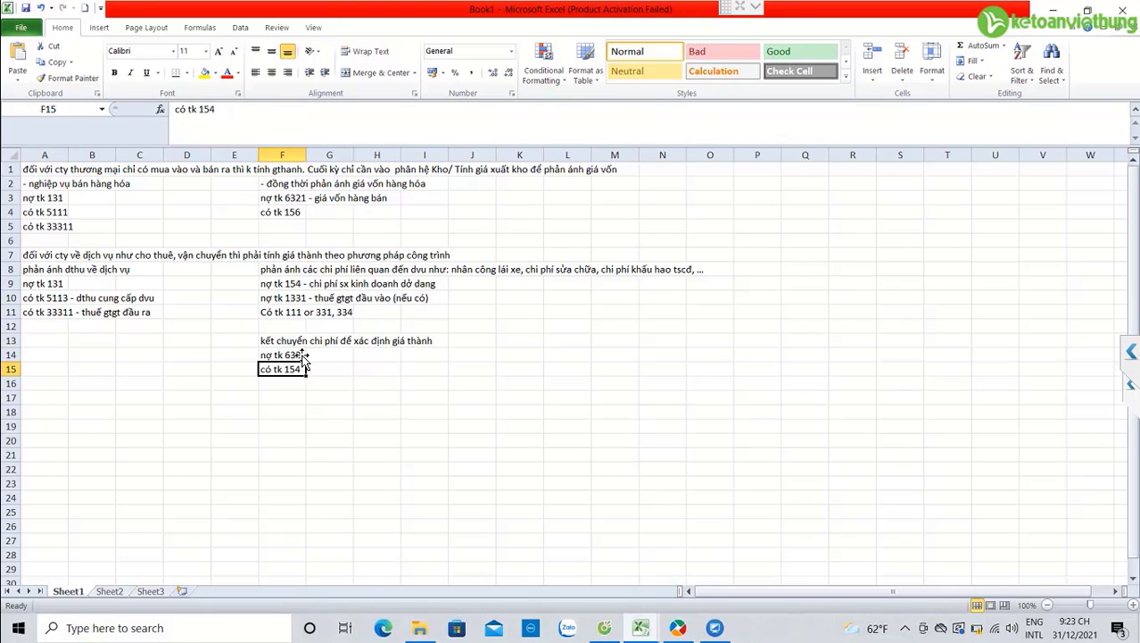
- Change the F14 debit line to "nợ tk 6323 - giá vốn dịch vụ" and select it together with the service revenue line in A10
{"action": "double_click", "coordinate": [295, 353]}
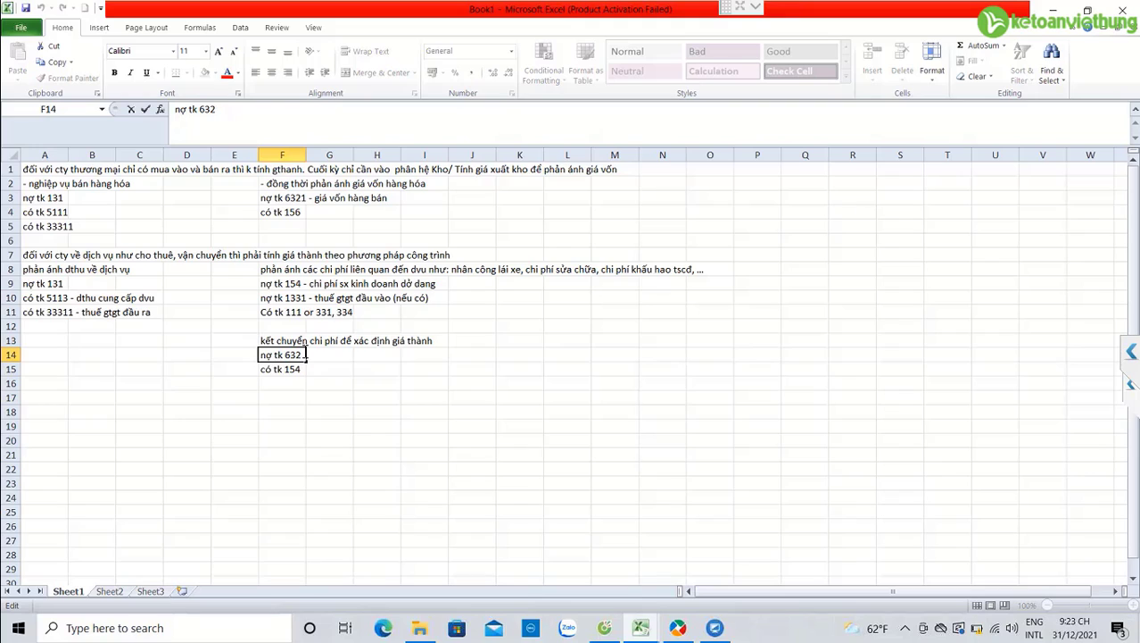
{"action": "type", "text": "3 - giá vốn dic"}
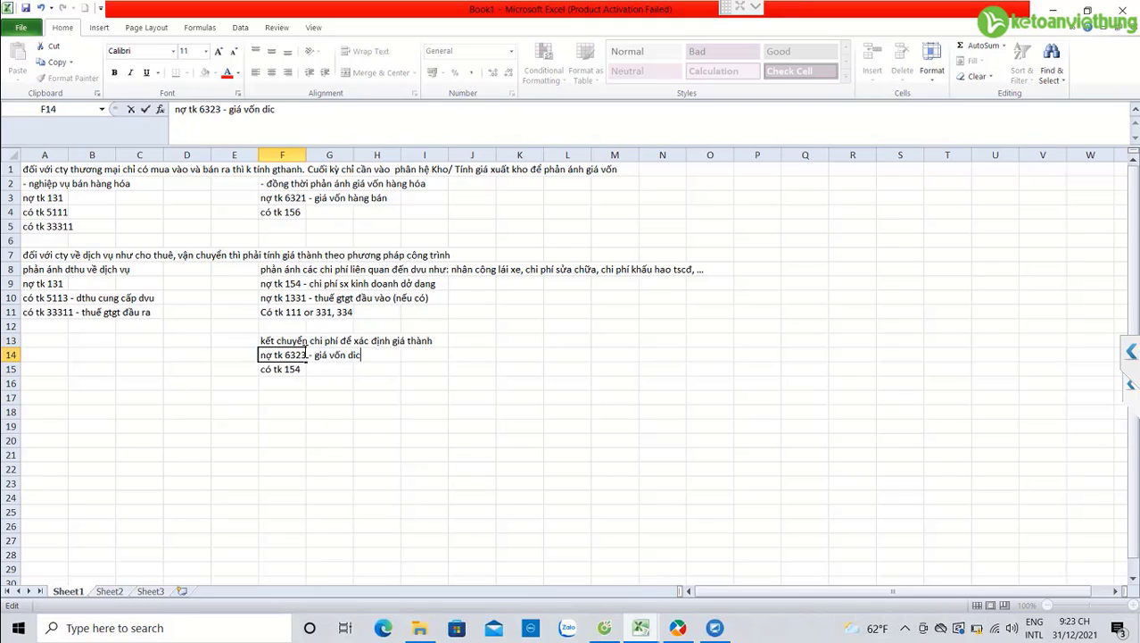
{"action": "type", "text": "hj vu"}
{"action": "key", "text": "Return"}
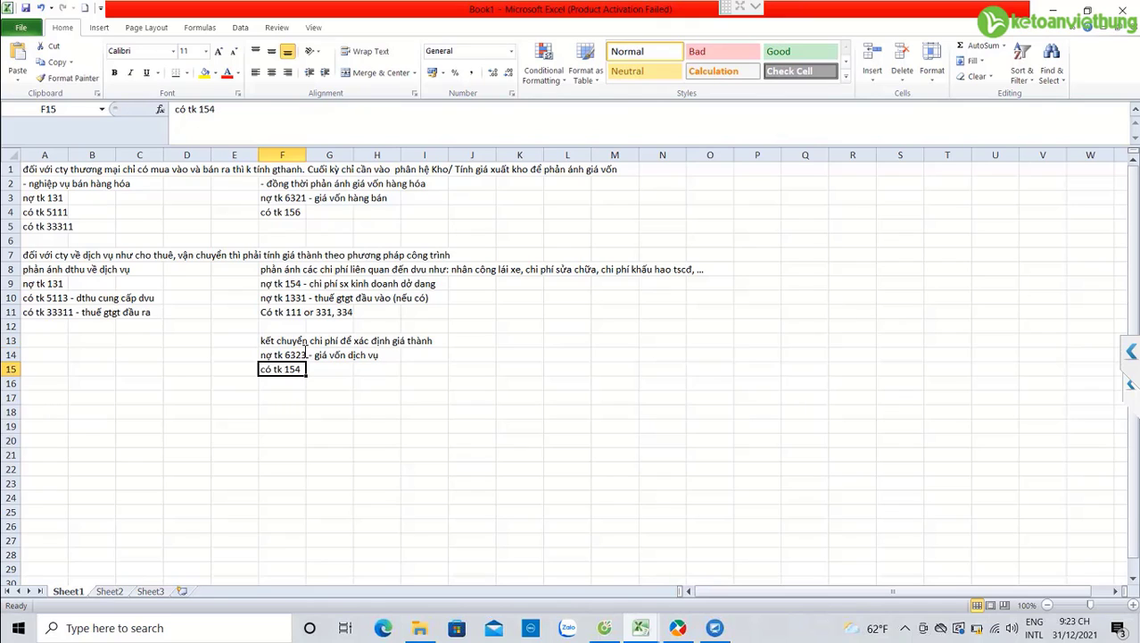
{"action": "left_click", "coordinate": [275, 354]}
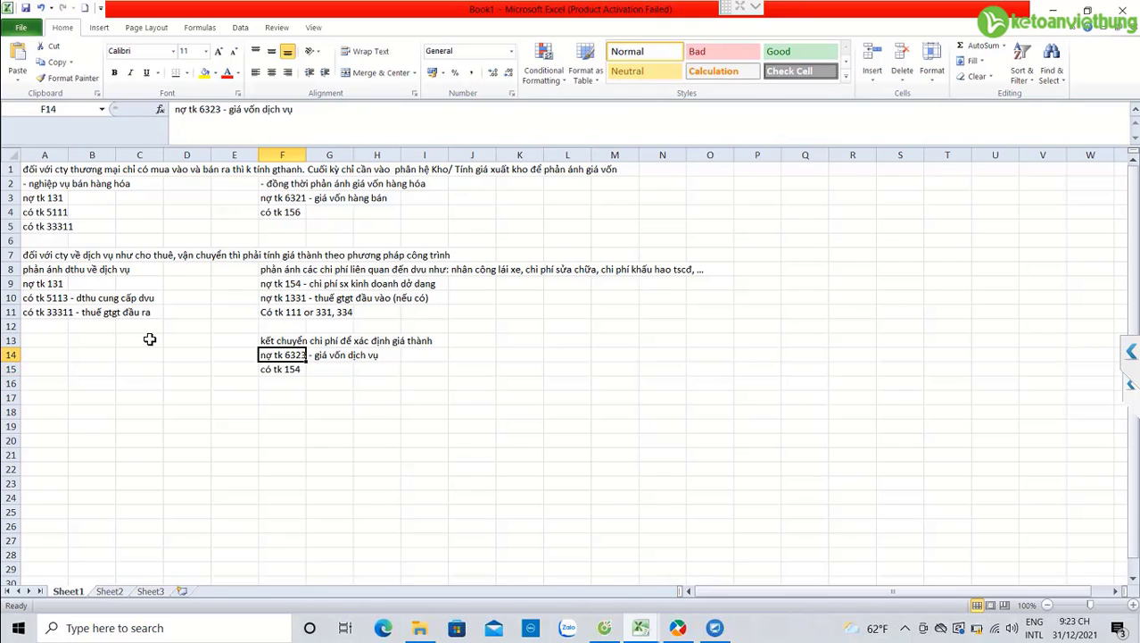
{"action": "left_click", "coordinate": [45, 298], "text": "ctrl"}
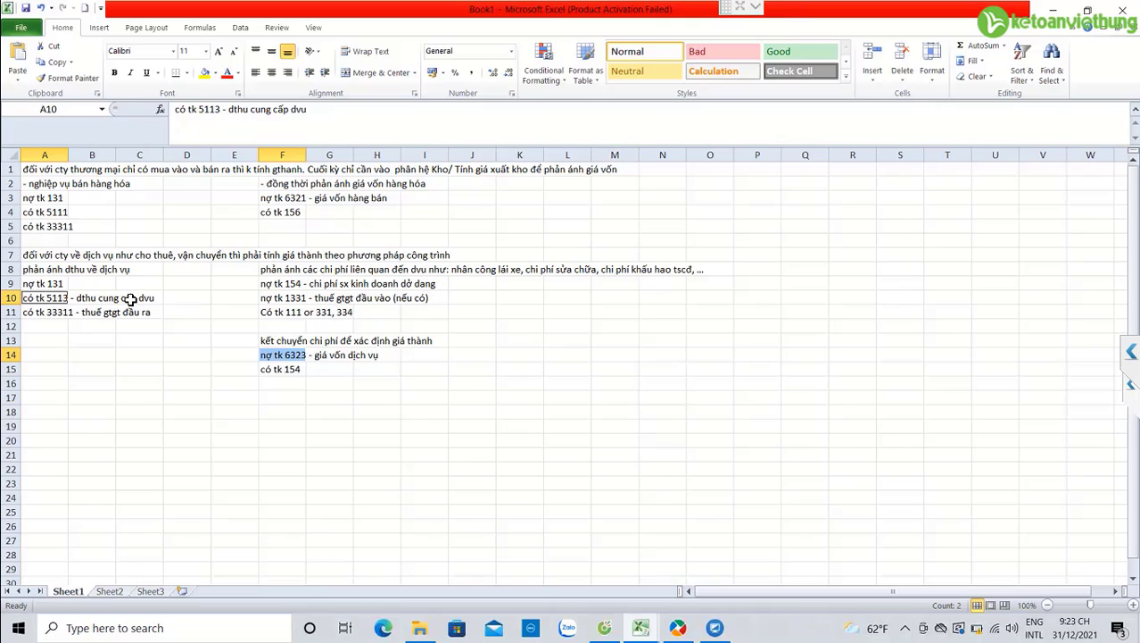
- Review the service cost lines in F8 and F9 against the service cost-of-sales debit in F14
{"action": "left_click", "coordinate": [64, 345]}
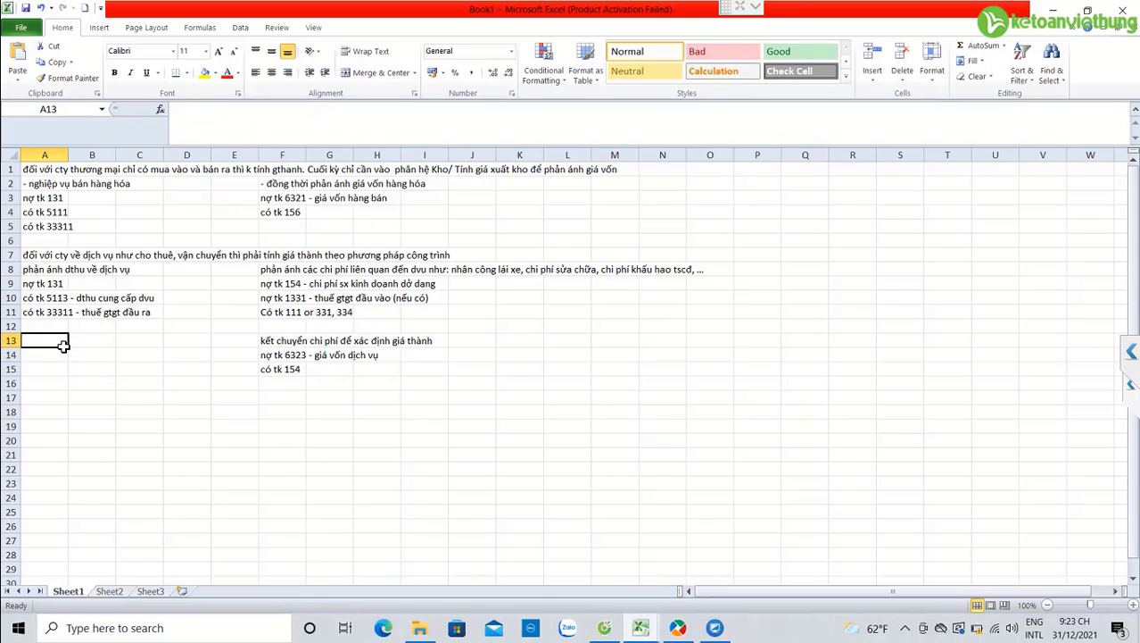
{"action": "left_click", "coordinate": [81, 389]}
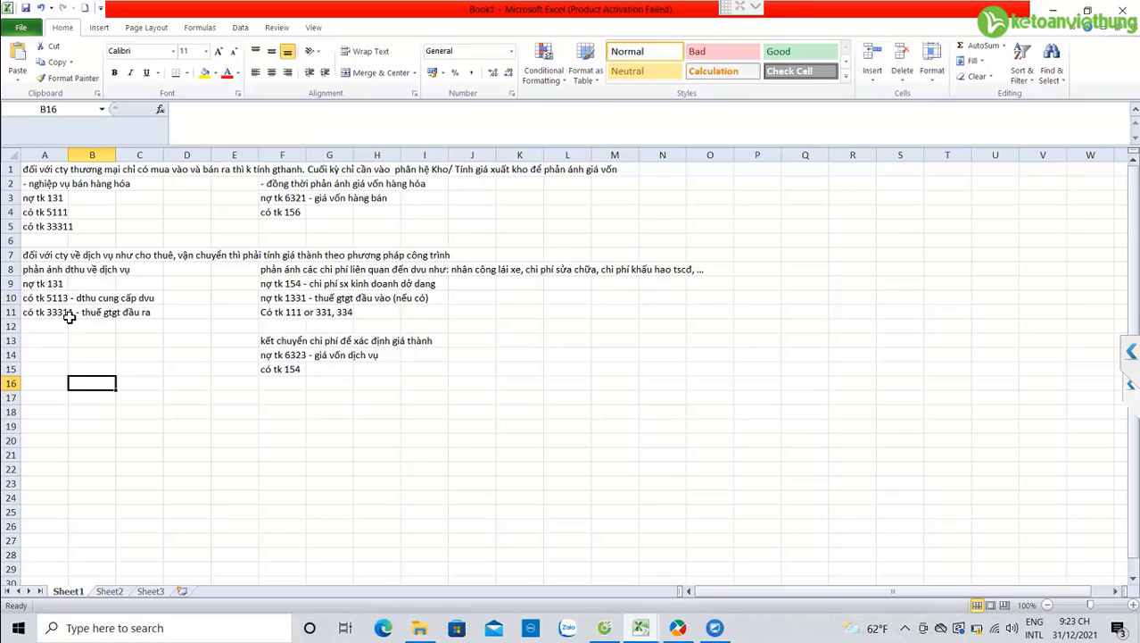
{"action": "left_click", "coordinate": [202, 297]}
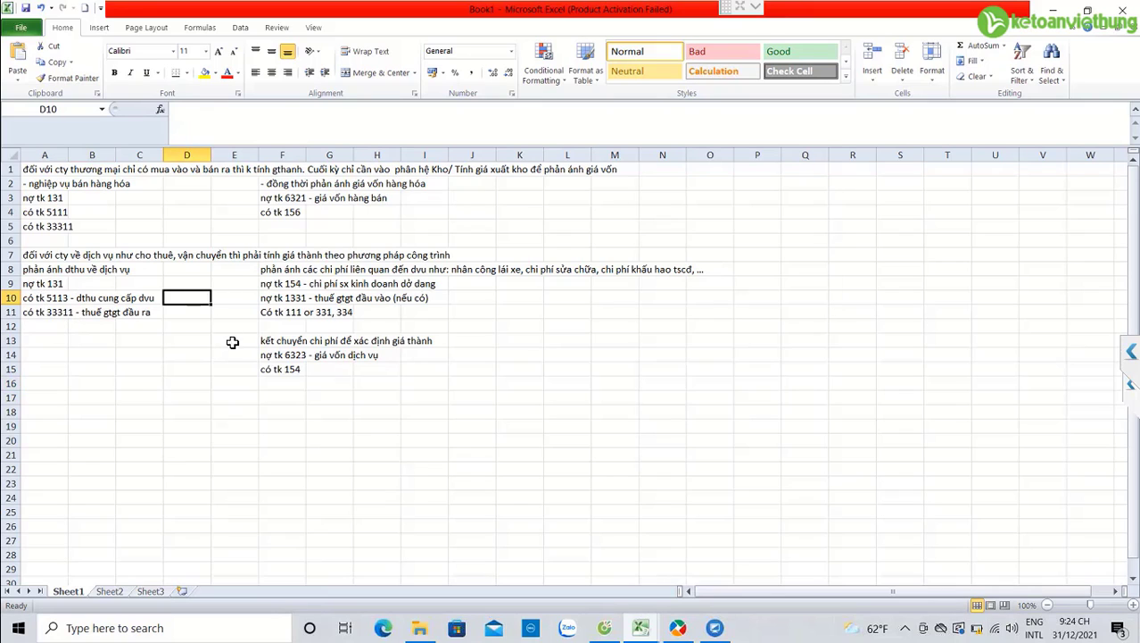
{"action": "left_click", "coordinate": [293, 355]}
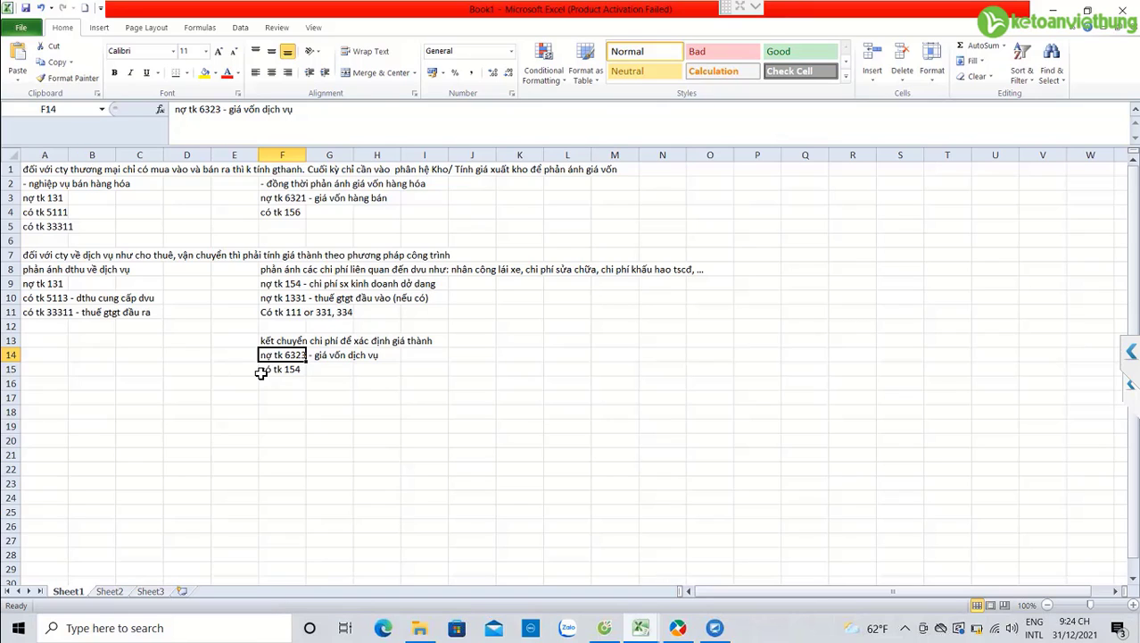
{"action": "left_click", "coordinate": [288, 268]}
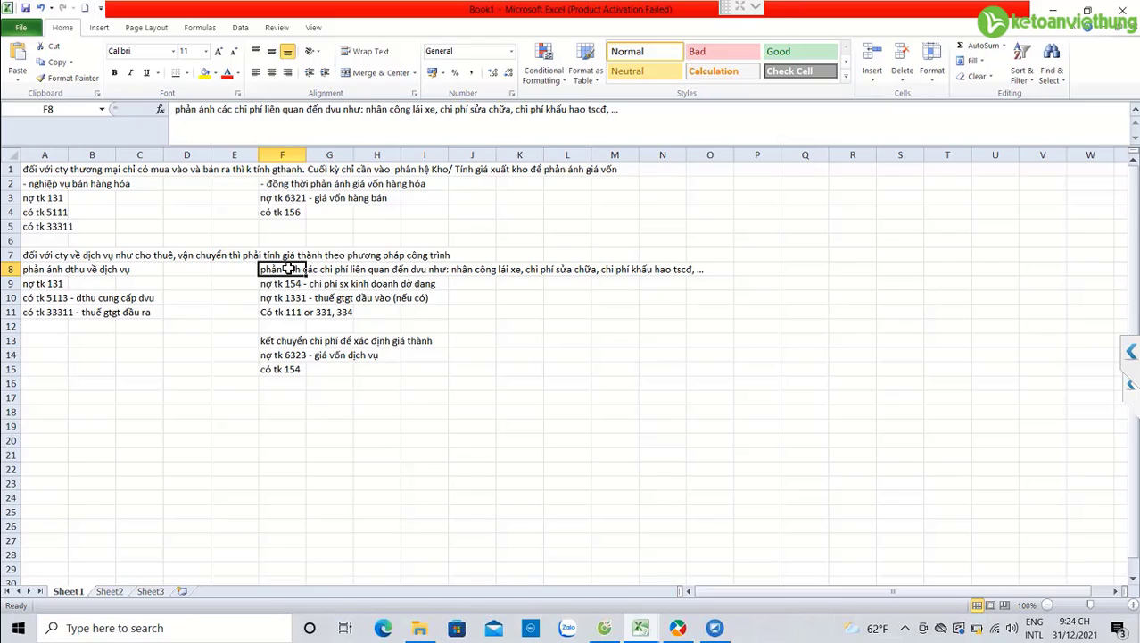
{"action": "left_click", "coordinate": [289, 283]}
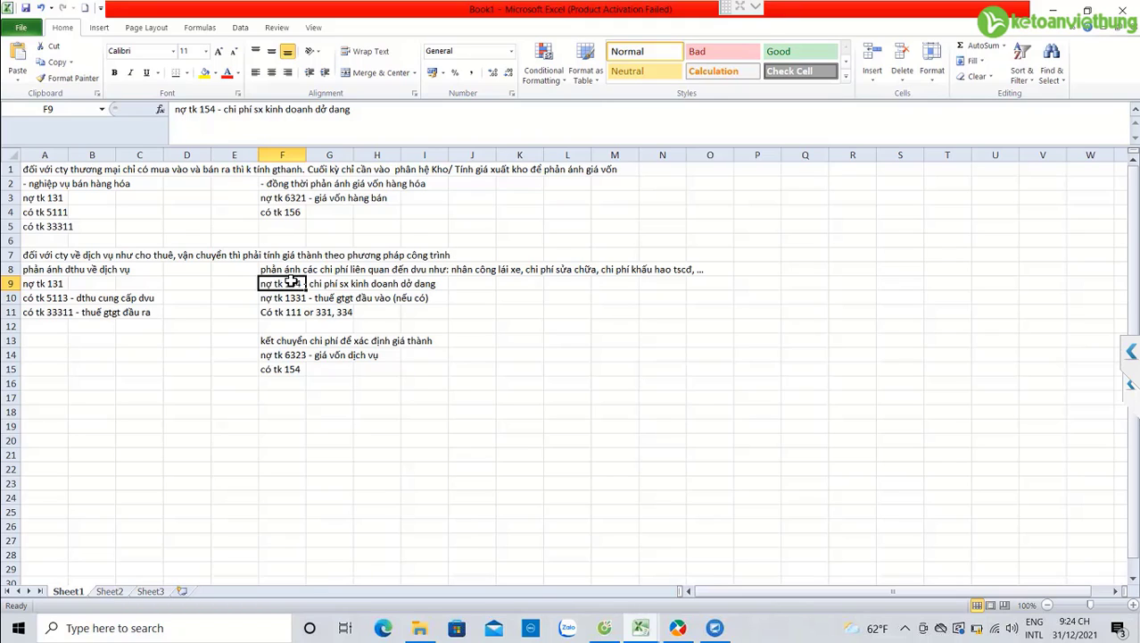
{"action": "left_click", "coordinate": [282, 357]}
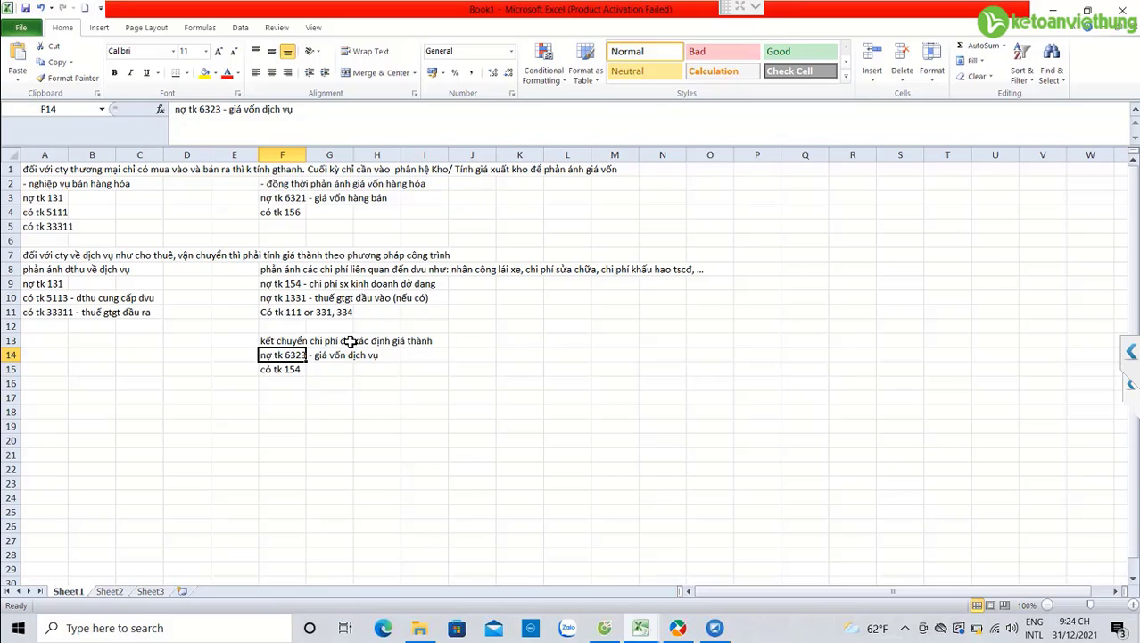
- Compare the service cost and transfer entries in F8:I15 with the service revenue line in A10
{"action": "left_click_drag", "start_coordinate": [285, 271], "coordinate": [299, 355]}
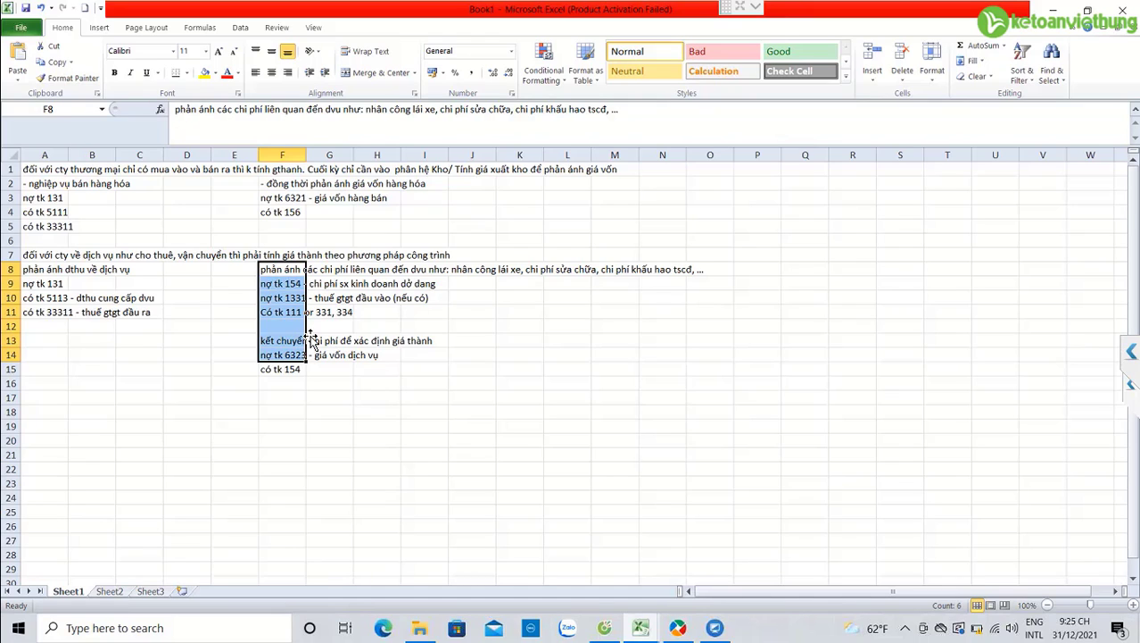
{"action": "left_click", "coordinate": [284, 355]}
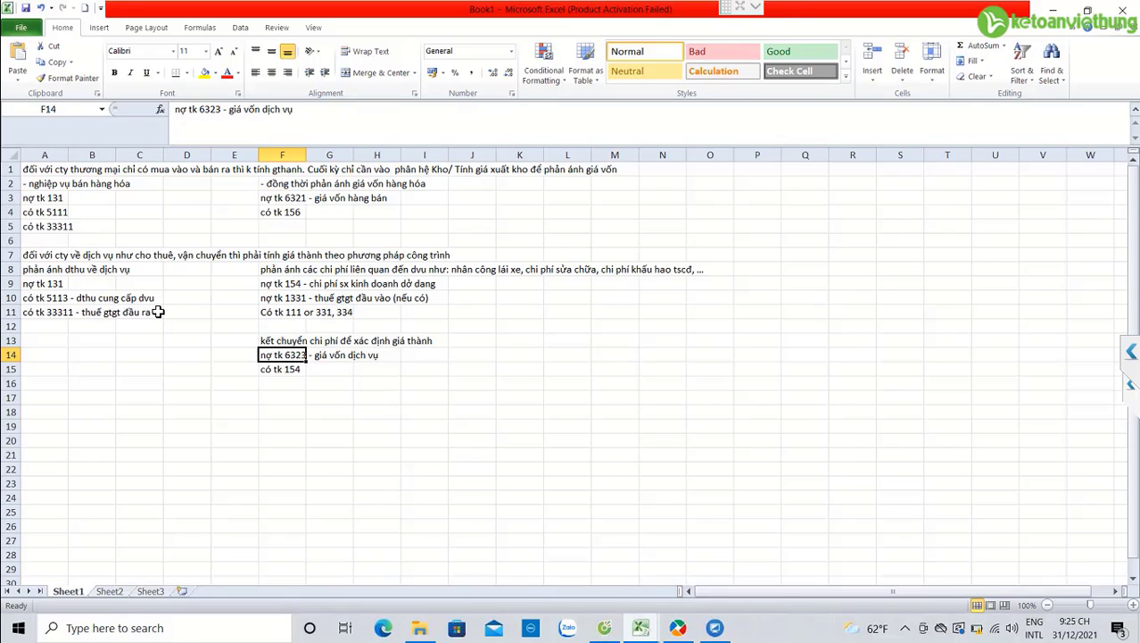
{"action": "left_click_drag", "start_coordinate": [280, 265], "coordinate": [427, 369]}
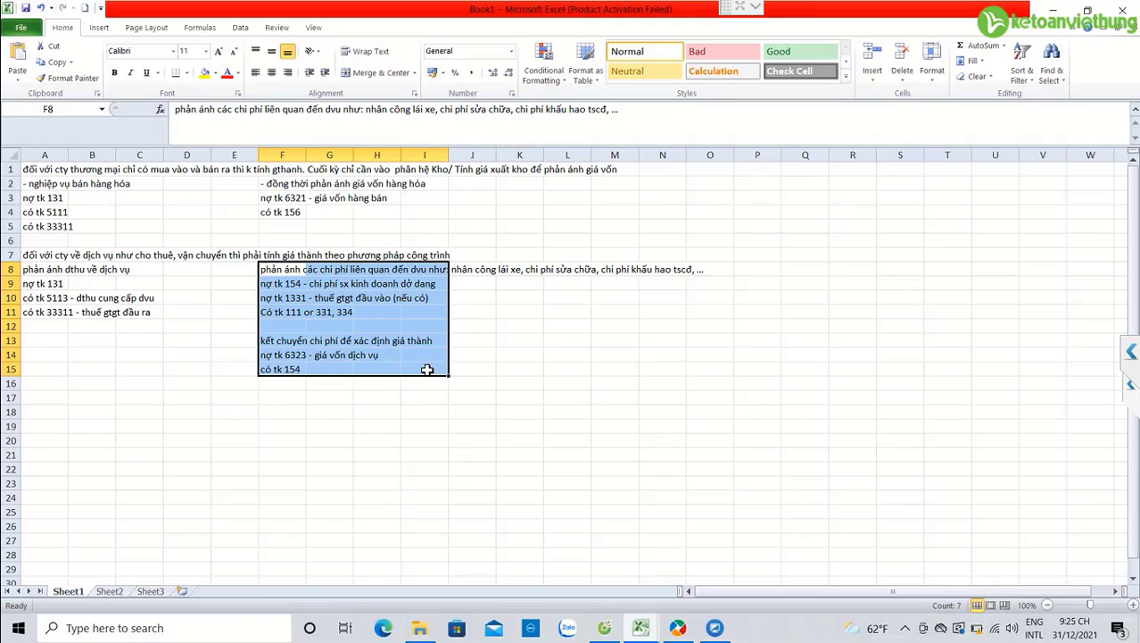
{"action": "mouse_move", "coordinate": [68, 291]}
{"action": "left_mouse_down"}
{"action": "mouse_move", "coordinate": [90, 298]}
{"action": "mouse_move", "coordinate": [63, 292]}
{"action": "left_mouse_up"}
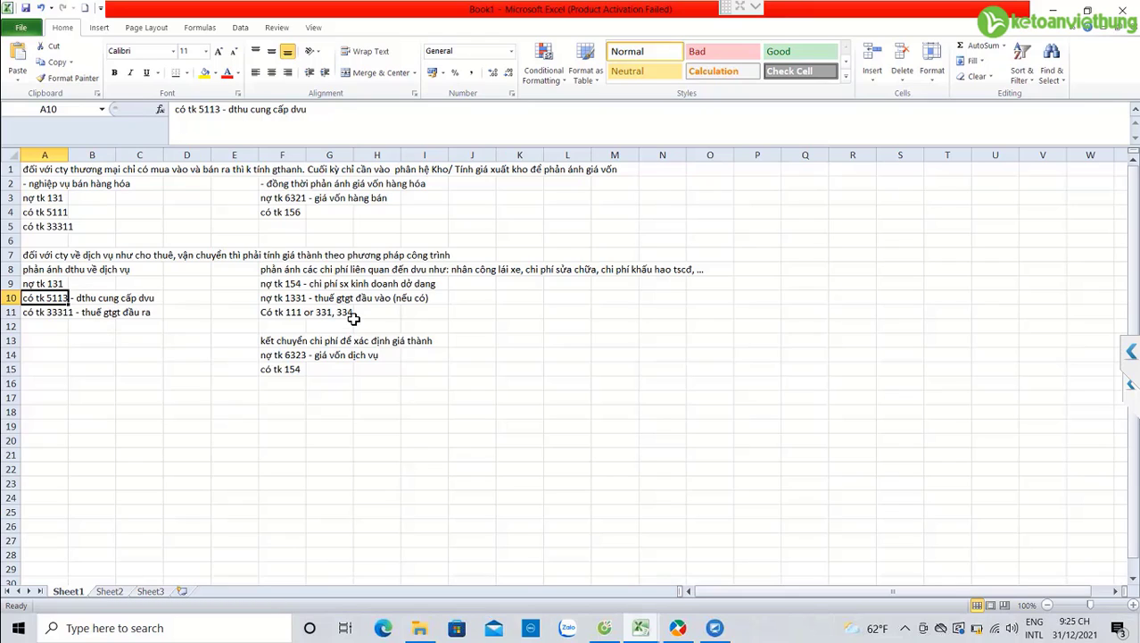
{"action": "mouse_move", "coordinate": [70, 304]}
{"action": "left_mouse_down"}
{"action": "mouse_move", "coordinate": [343, 300]}
{"action": "mouse_move", "coordinate": [100, 318]}
{"action": "mouse_move", "coordinate": [53, 298]}
{"action": "left_mouse_up"}
{"action": "left_click", "coordinate": [522, 356]}
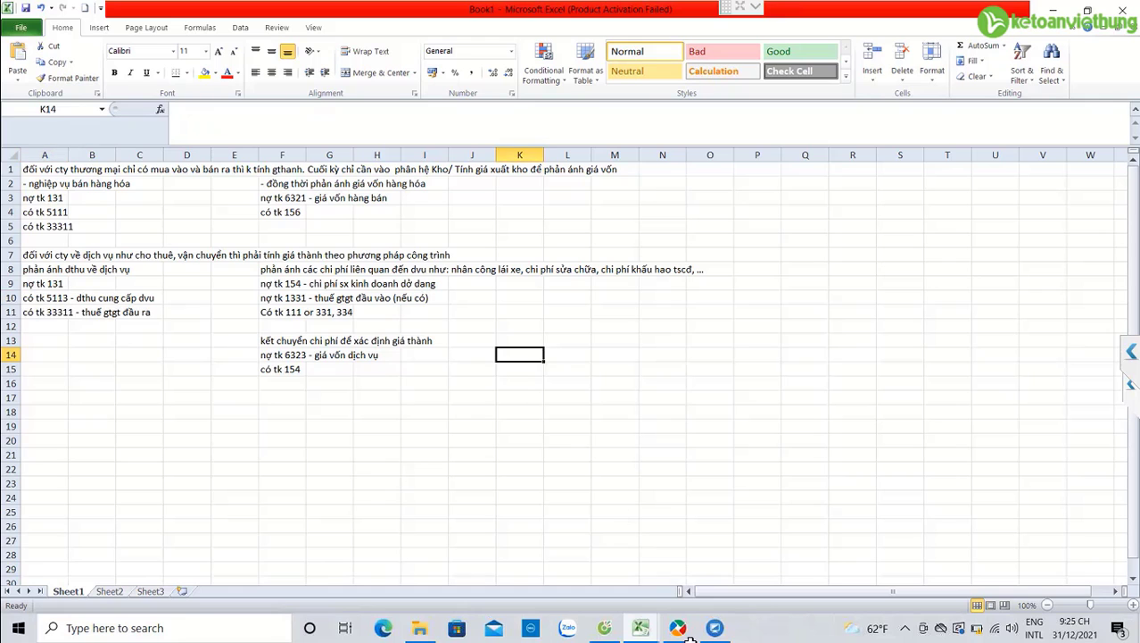
- Switch to MISA and load the project costing (Công trình) periods from 01/01/2020 to 31/12/2021
{"action": "left_click", "coordinate": [684, 630]}
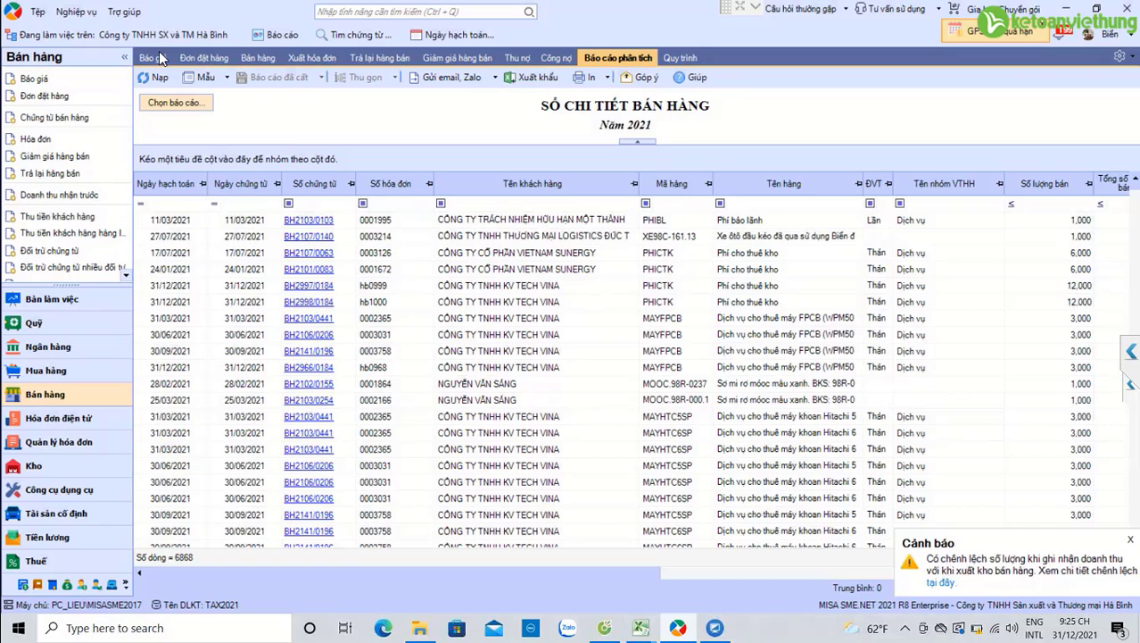
{"action": "left_click", "coordinate": [22, 585]}
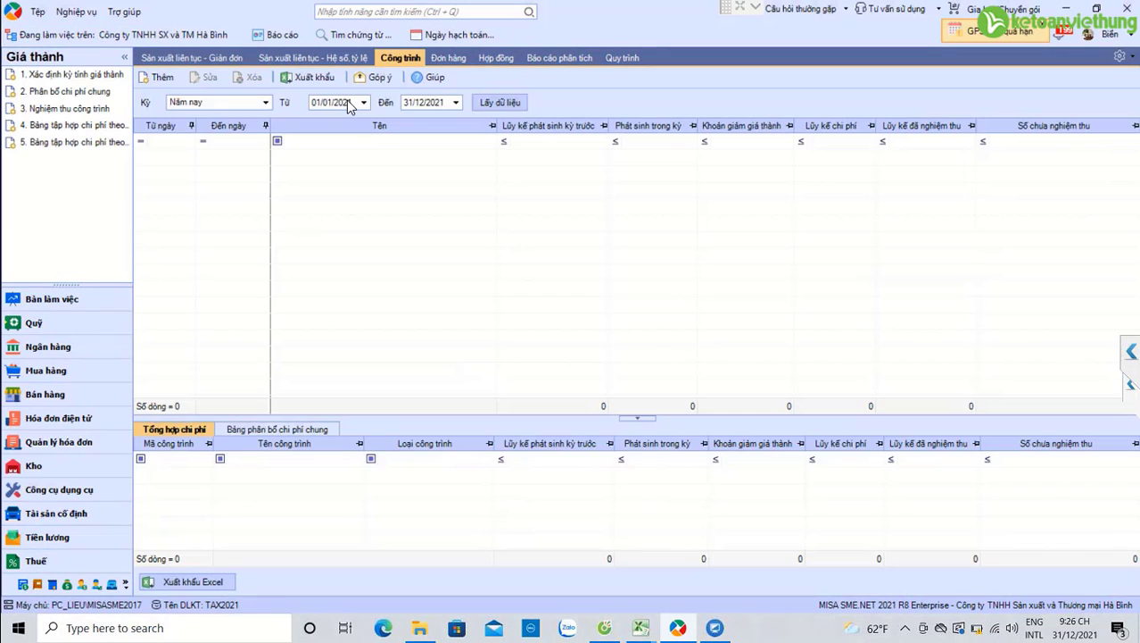
{"action": "left_click", "coordinate": [352, 102]}
{"action": "left_click", "coordinate": [347, 104]}
{"action": "key", "text": "BackSpace"}
{"action": "type", "text": "0"}
{"action": "left_click", "coordinate": [484, 104]}
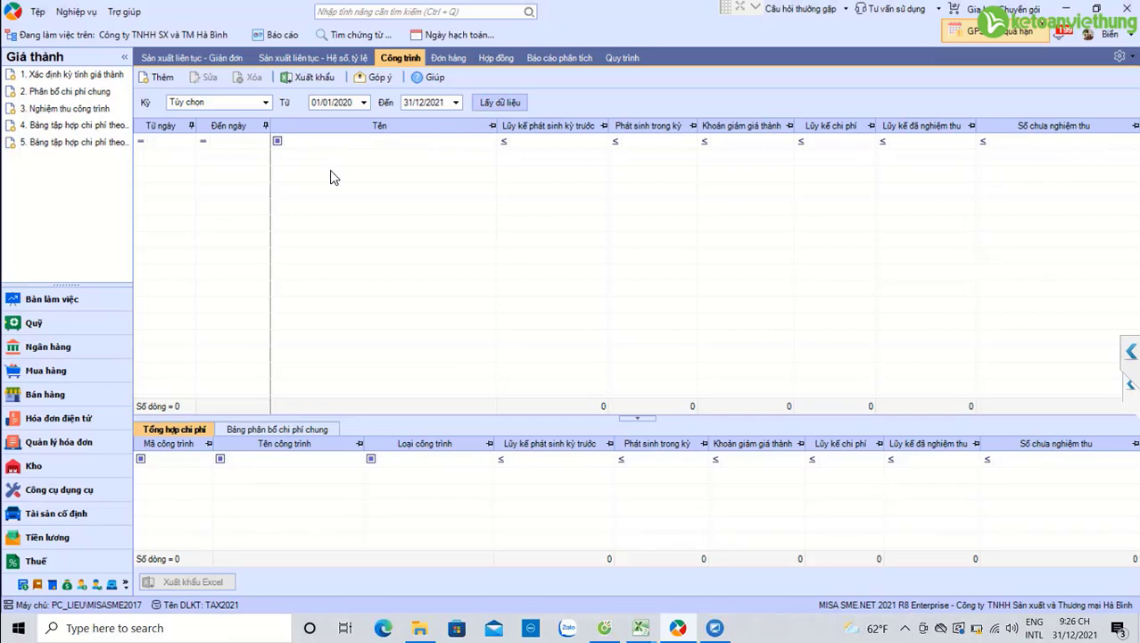
- Open the parameters of the F01-DNN: Bảng cân đối tài khoản financial report
{"action": "left_click", "coordinate": [39, 585]}
{"action": "left_click", "coordinate": [279, 34]}
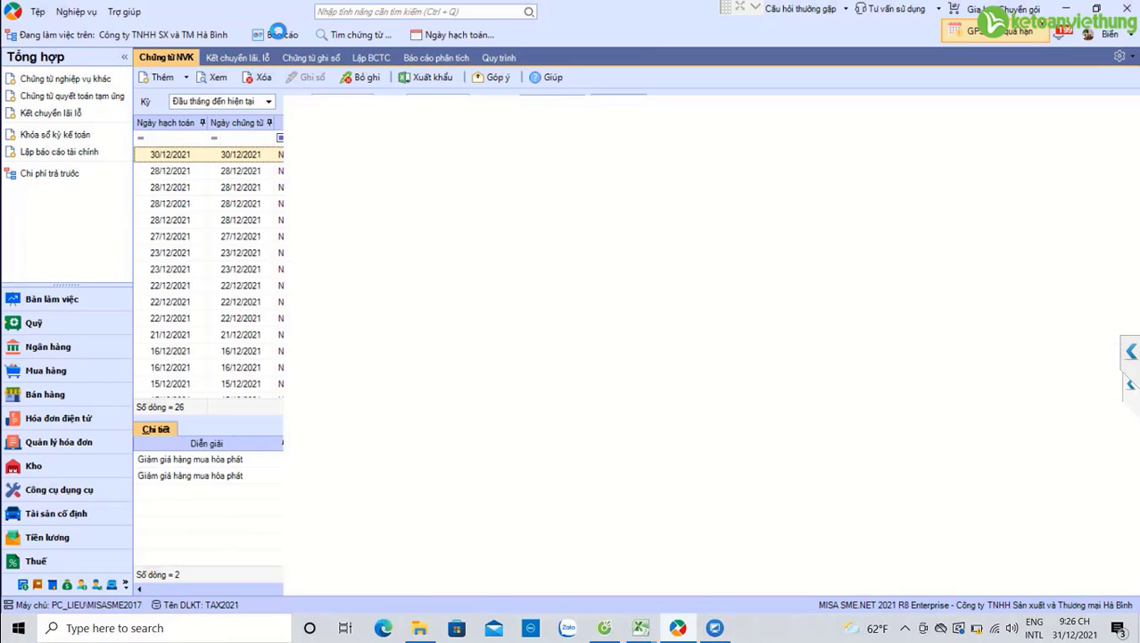
{"action": "left_click", "coordinate": [352, 157]}
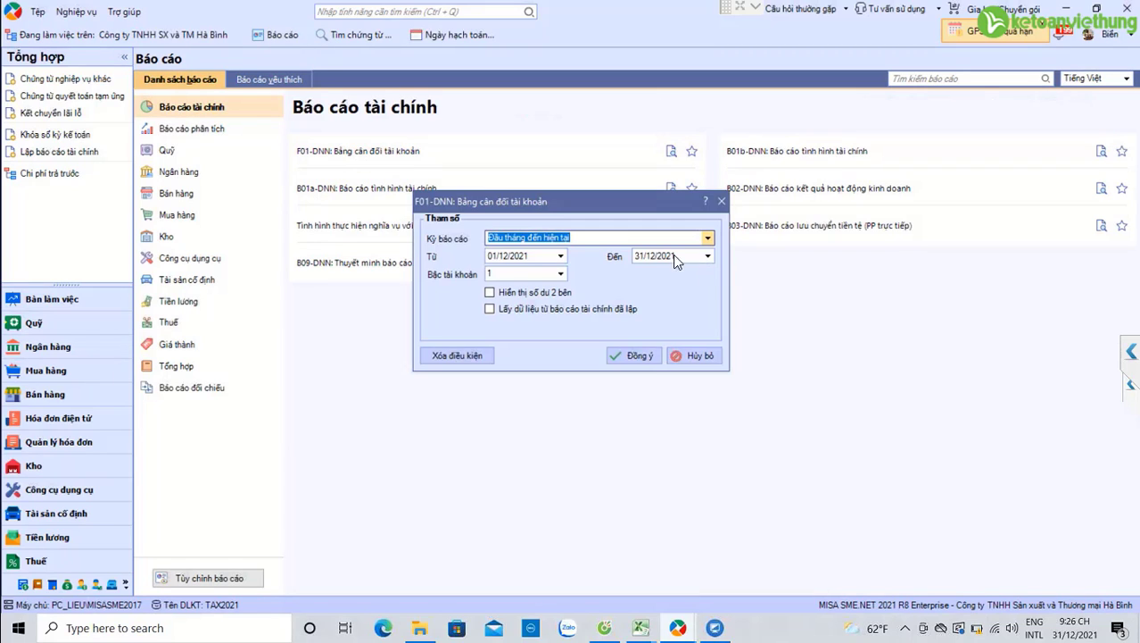
- Generate the account balance report for 01/01/2020 to 31/12/2021 at account level 3 with two-sided balances shown
{"action": "left_click", "coordinate": [526, 257]}
{"action": "type", "text": "01/"}
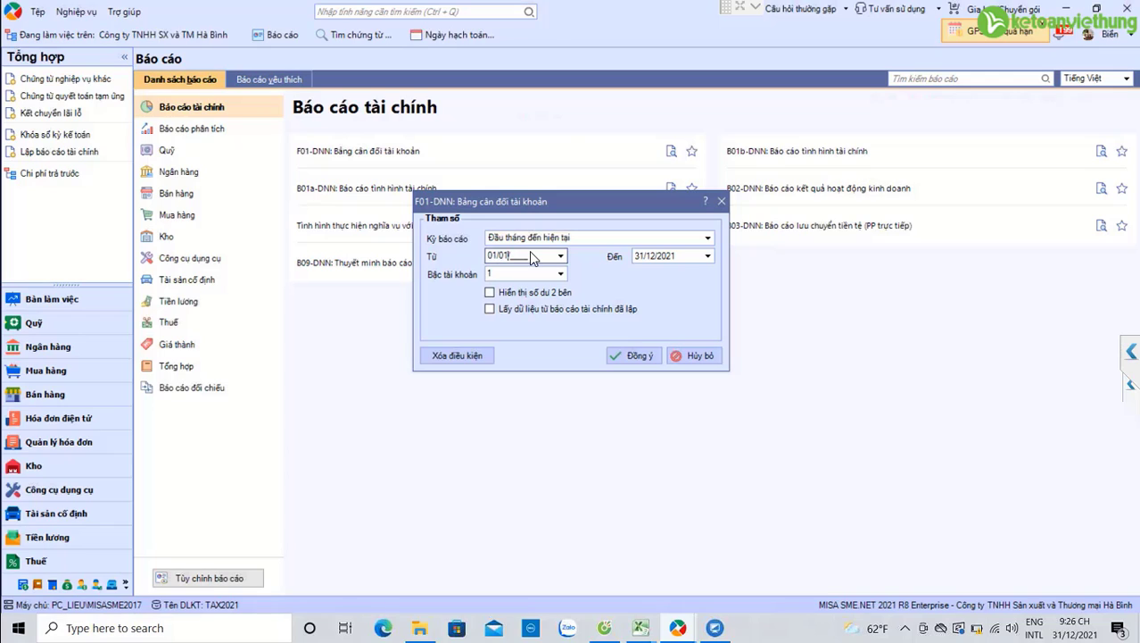
{"action": "type", "text": "01/2020"}
{"action": "left_click", "coordinate": [560, 274]}
{"action": "left_click", "coordinate": [561, 274]}
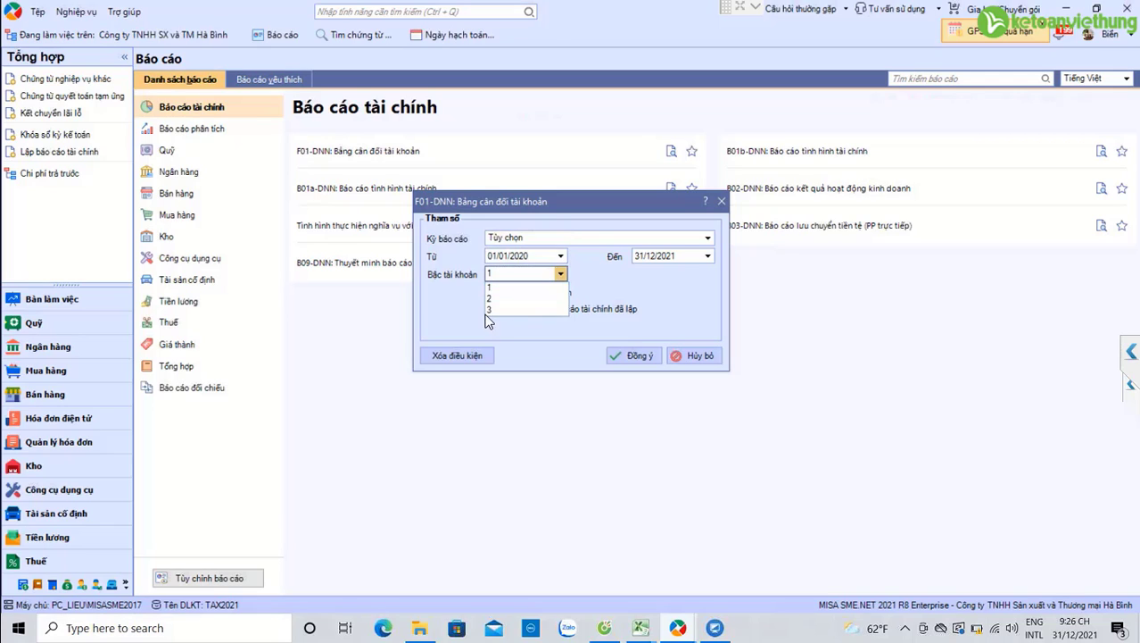
{"action": "left_click", "coordinate": [498, 308]}
{"action": "left_click", "coordinate": [508, 294]}
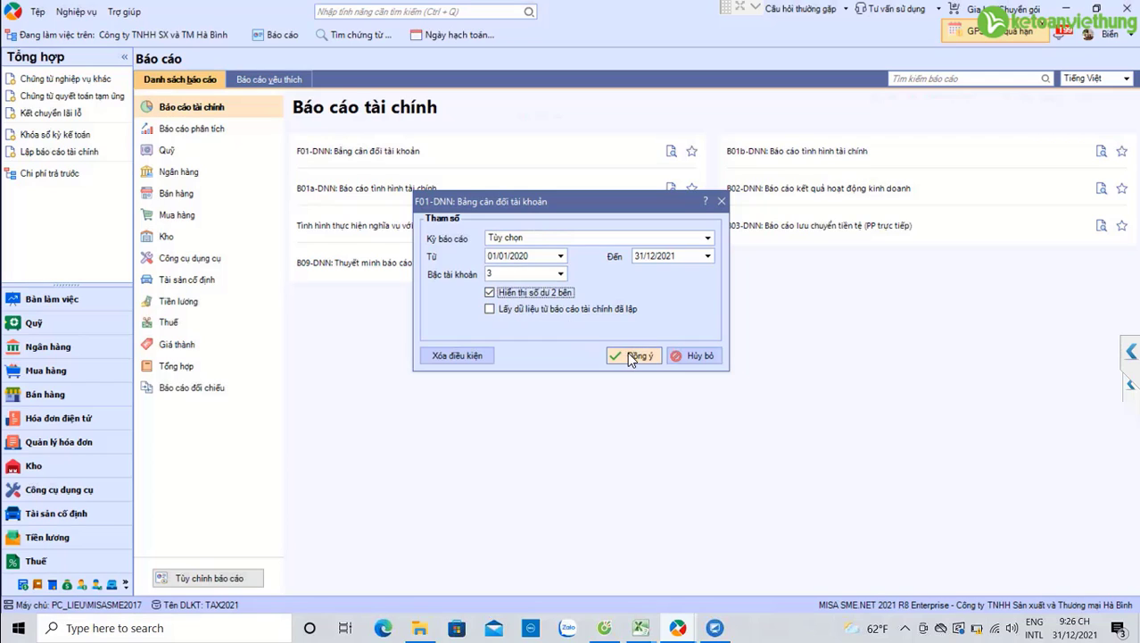
{"action": "left_click", "coordinate": [629, 355]}
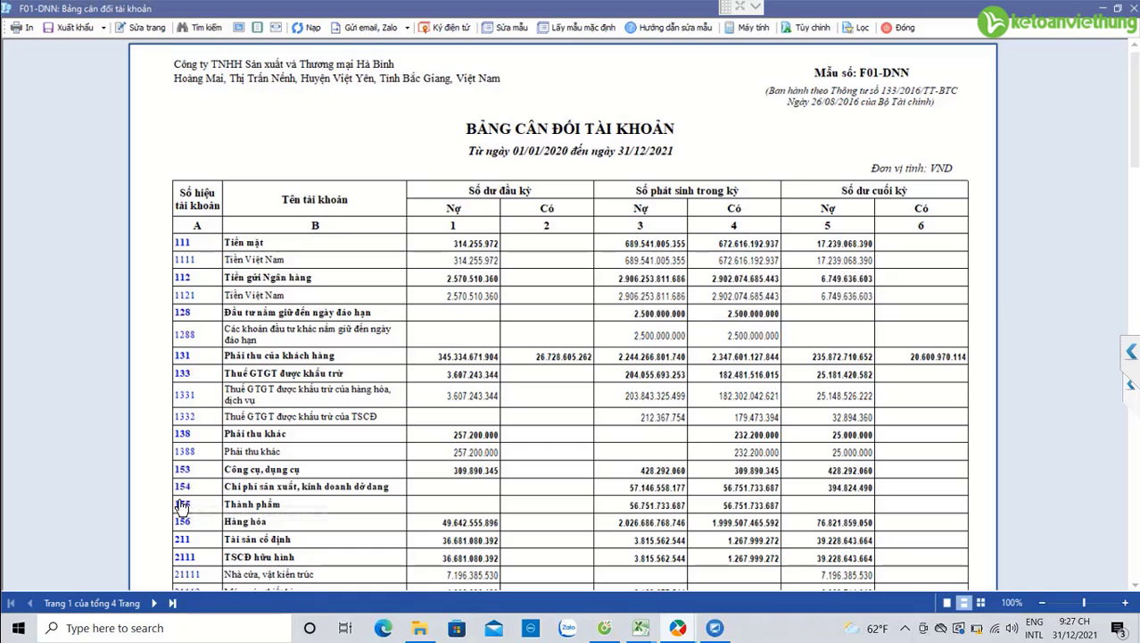
- Reload the account balance report with the end date set to 31/12/2020
{"action": "left_click", "coordinate": [302, 29]}
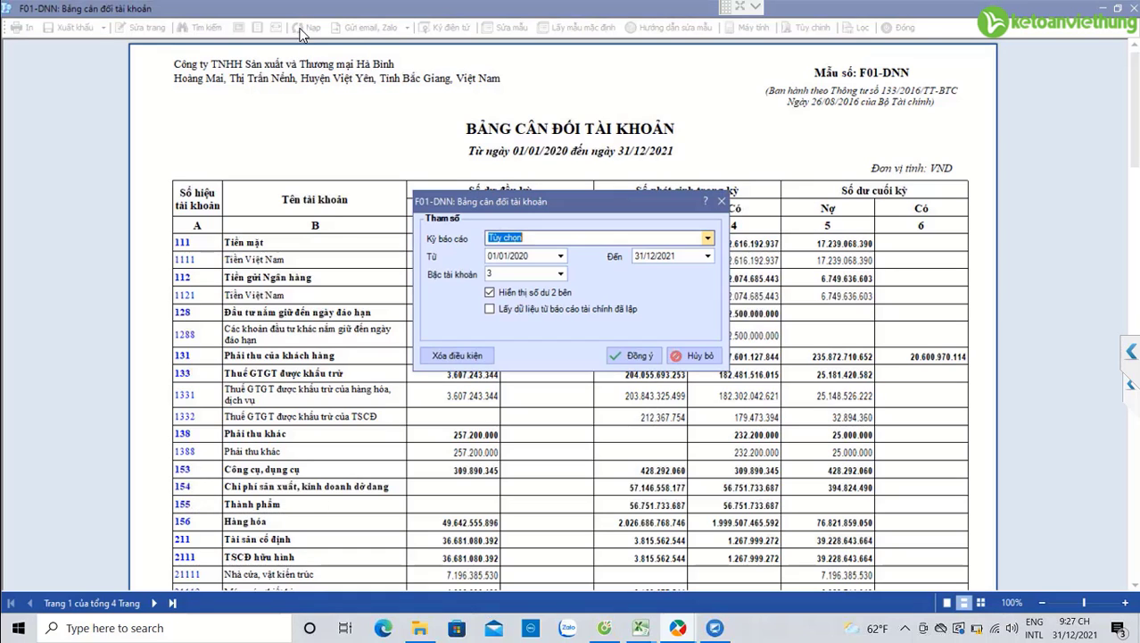
{"action": "left_click", "coordinate": [676, 254]}
{"action": "left_click", "coordinate": [683, 254]}
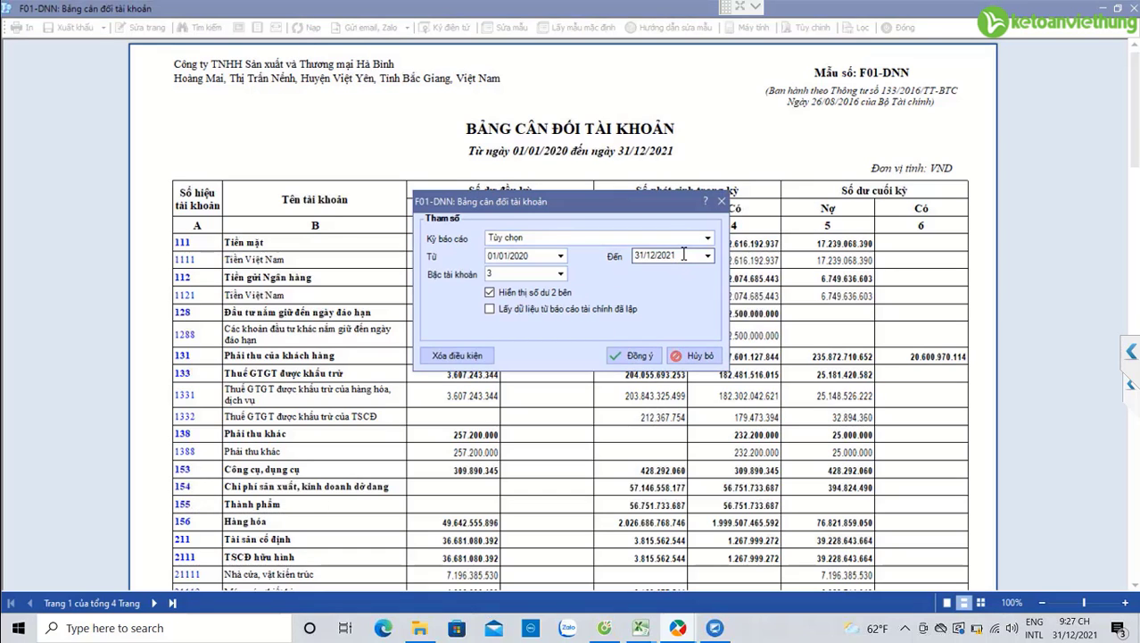
{"action": "key", "text": "BackSpace"}
{"action": "type", "text": "0"}
{"action": "left_click", "coordinate": [641, 355]}
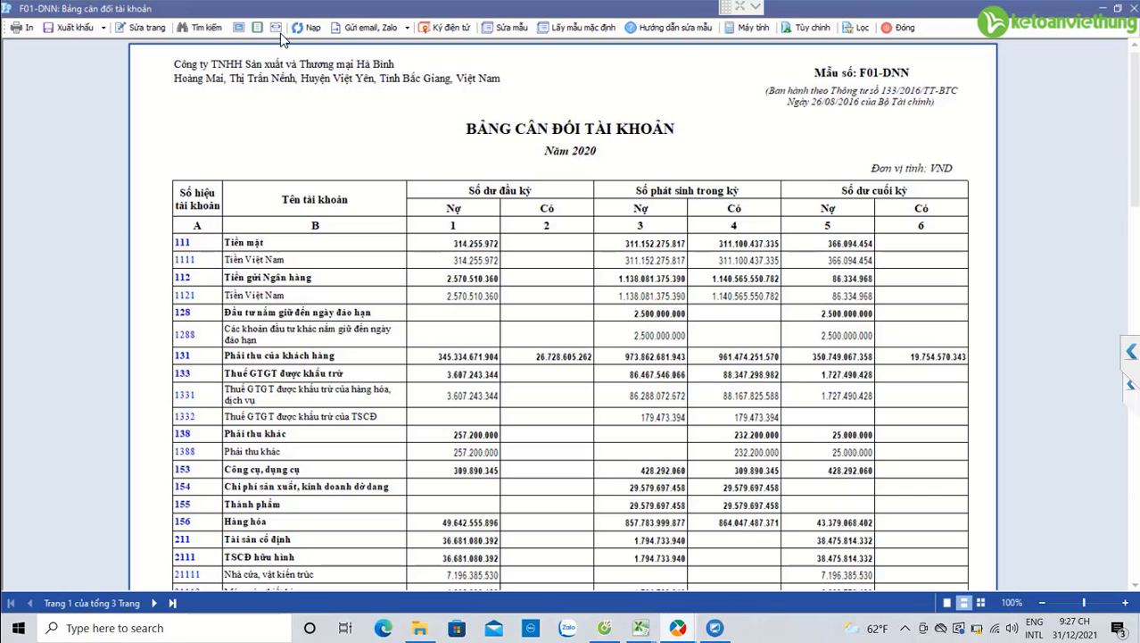
- Reload the account balance report with the reporting period set to Năm nay
{"action": "left_click", "coordinate": [308, 27]}
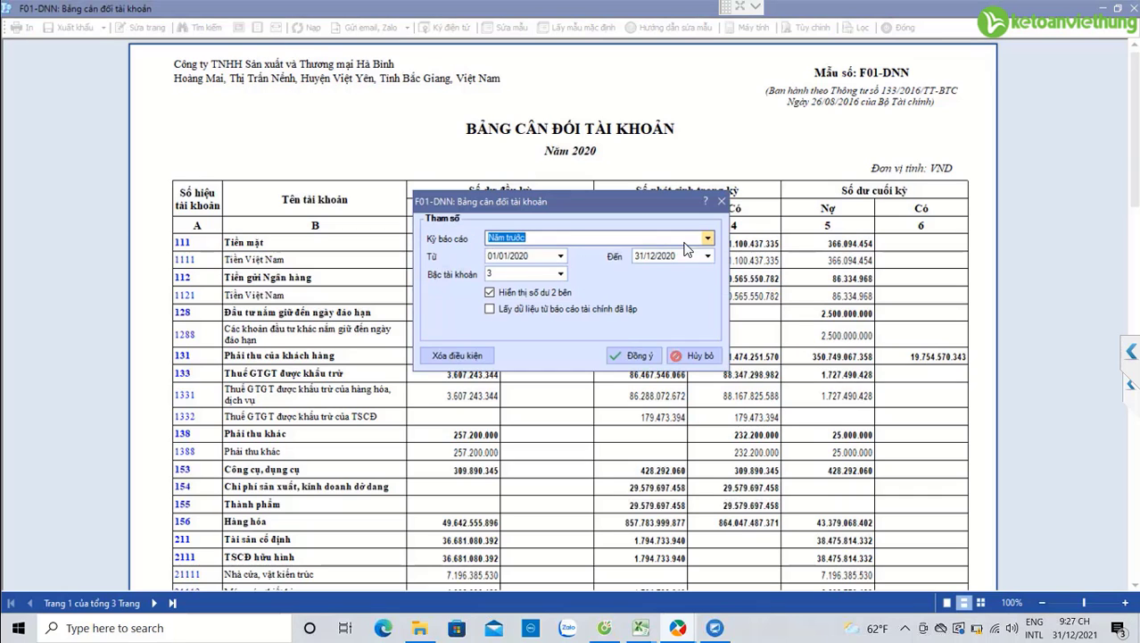
{"action": "left_click", "coordinate": [707, 238]}
{"action": "scroll", "coordinate": [546, 295], "scroll_direction": "down", "scroll_amount": 2}
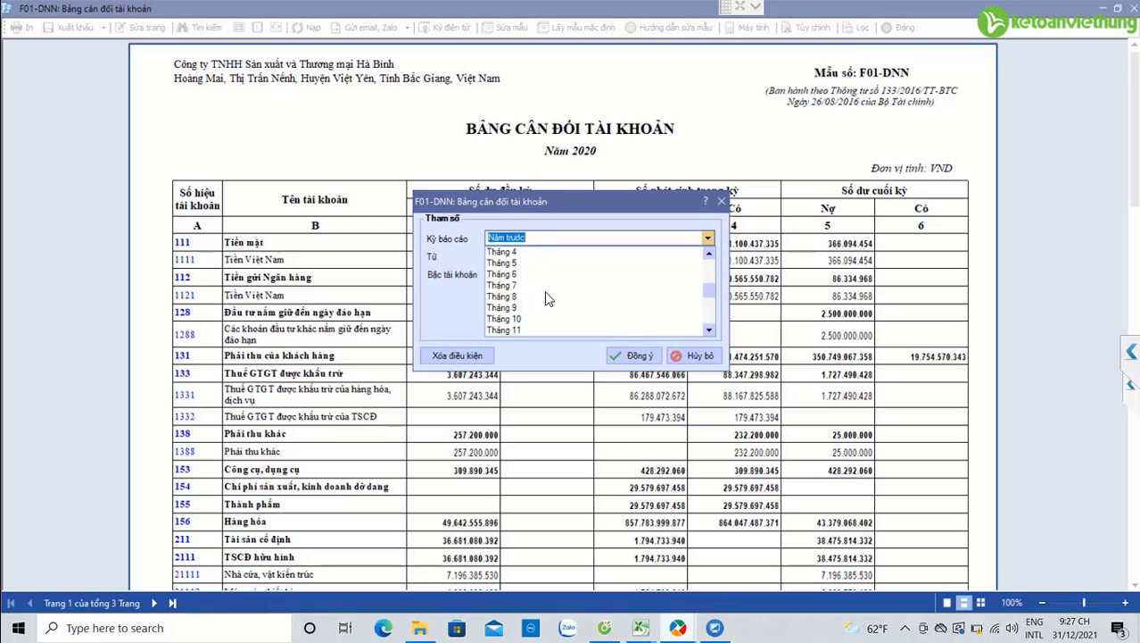
{"action": "type", "text": "nay"}
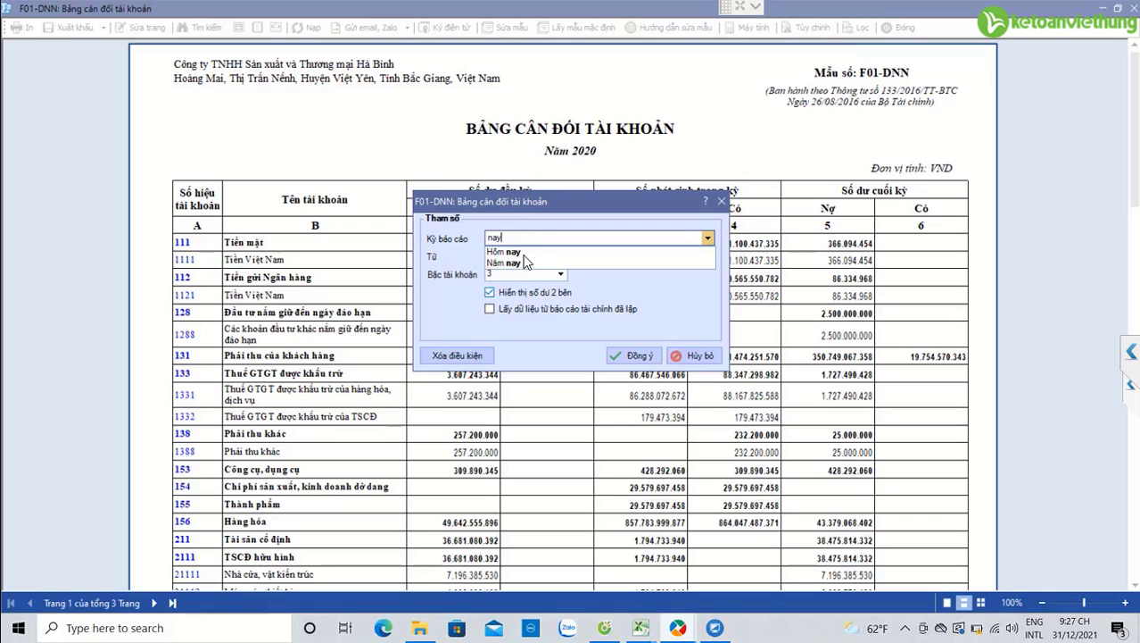
{"action": "left_click", "coordinate": [525, 263]}
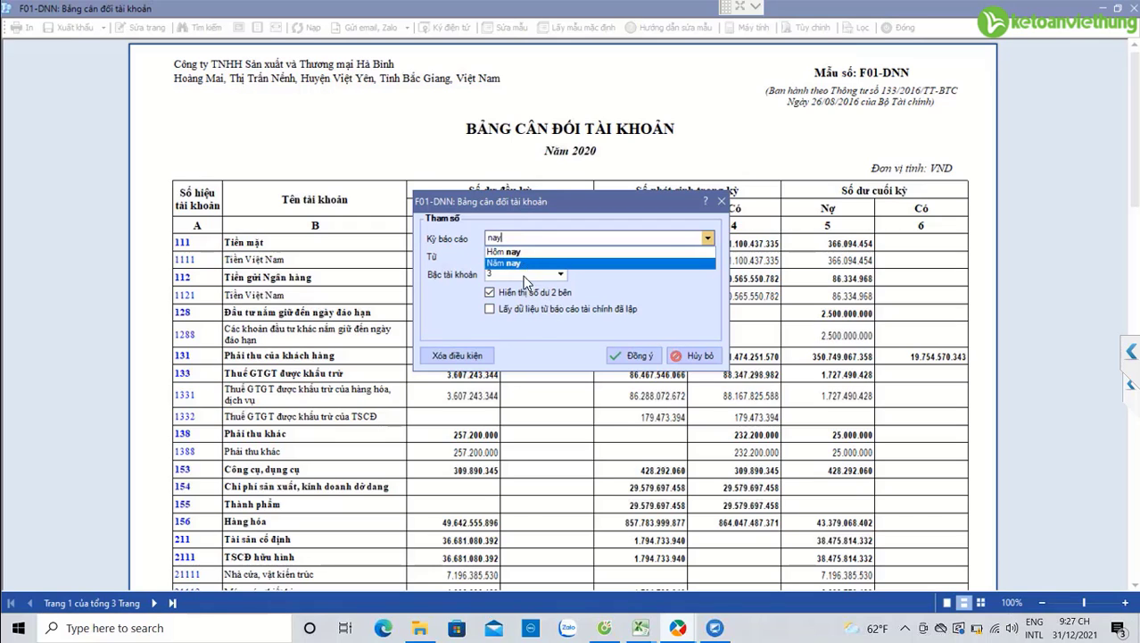
{"action": "left_click", "coordinate": [636, 357]}
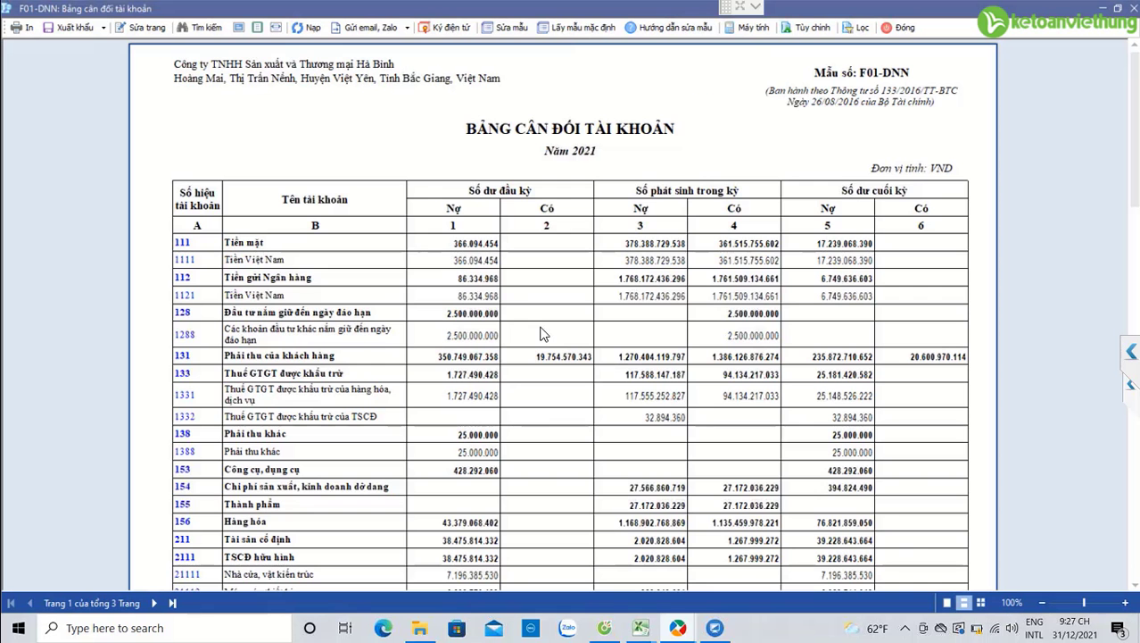
- Open the 2021 detail ledger of account 154 from the balance report and examine its entries from January onward
{"action": "scroll", "coordinate": [553, 342], "scroll_direction": "down", "scroll_amount": 2}
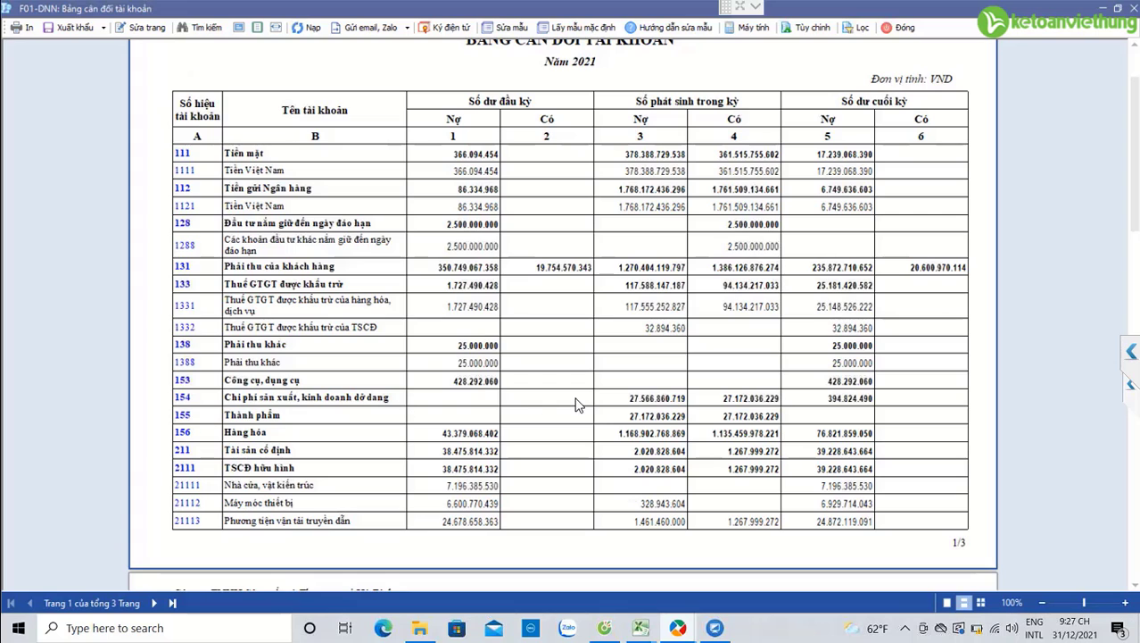
{"action": "left_click", "coordinate": [182, 398]}
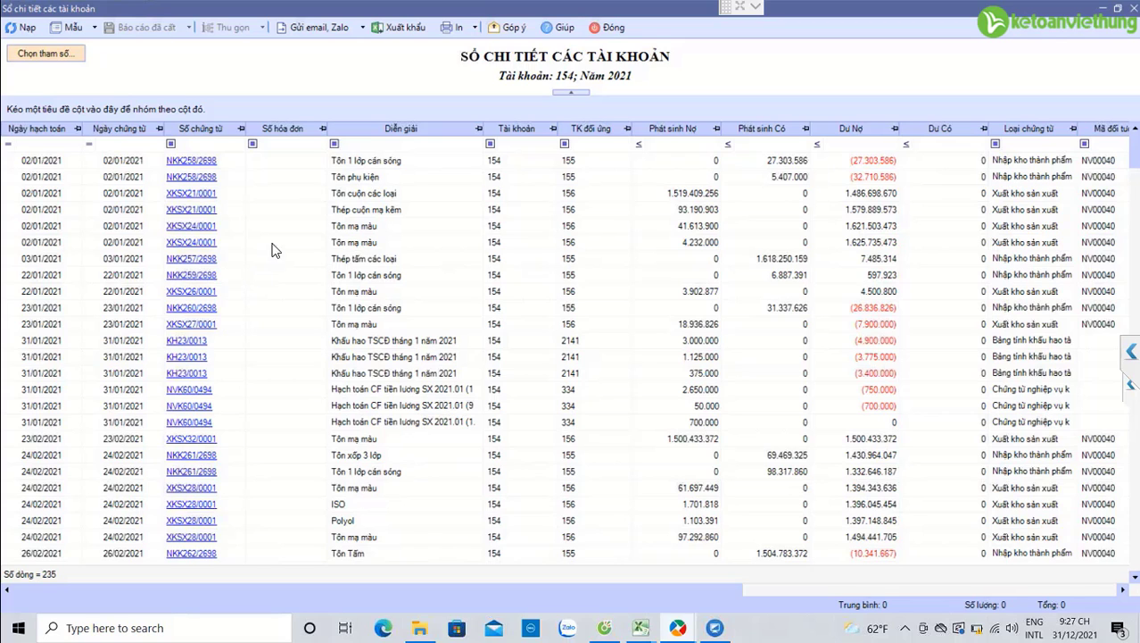
{"action": "left_click", "coordinate": [421, 250]}
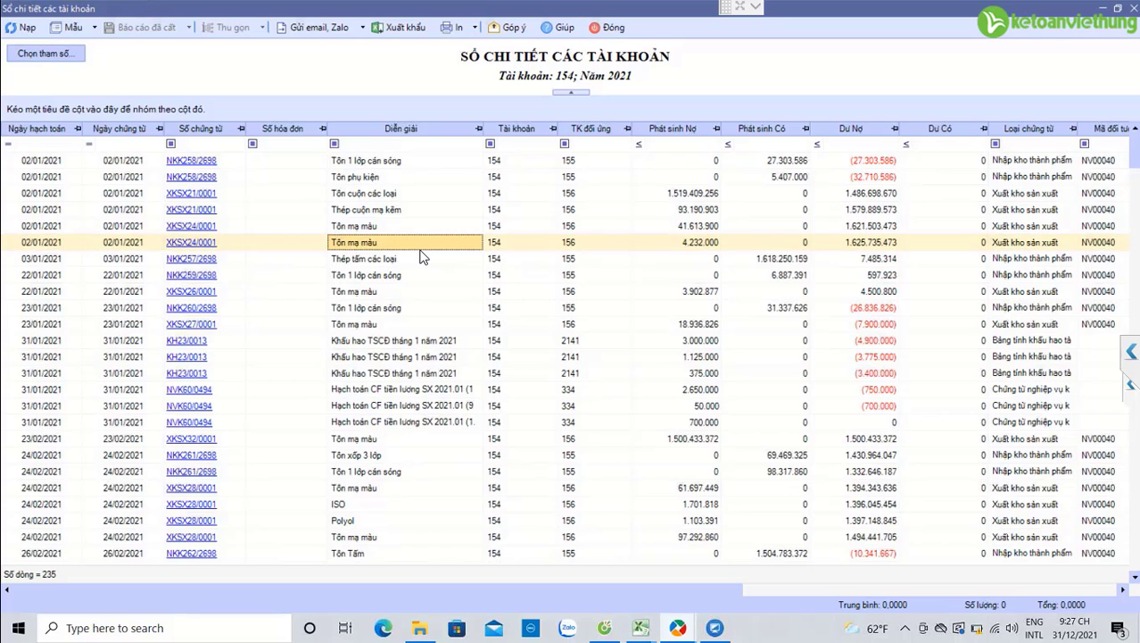
{"action": "scroll", "coordinate": [423, 257], "scroll_direction": "down", "scroll_amount": 5}
{"action": "scroll", "coordinate": [423, 257], "scroll_direction": "down", "scroll_amount": 8}
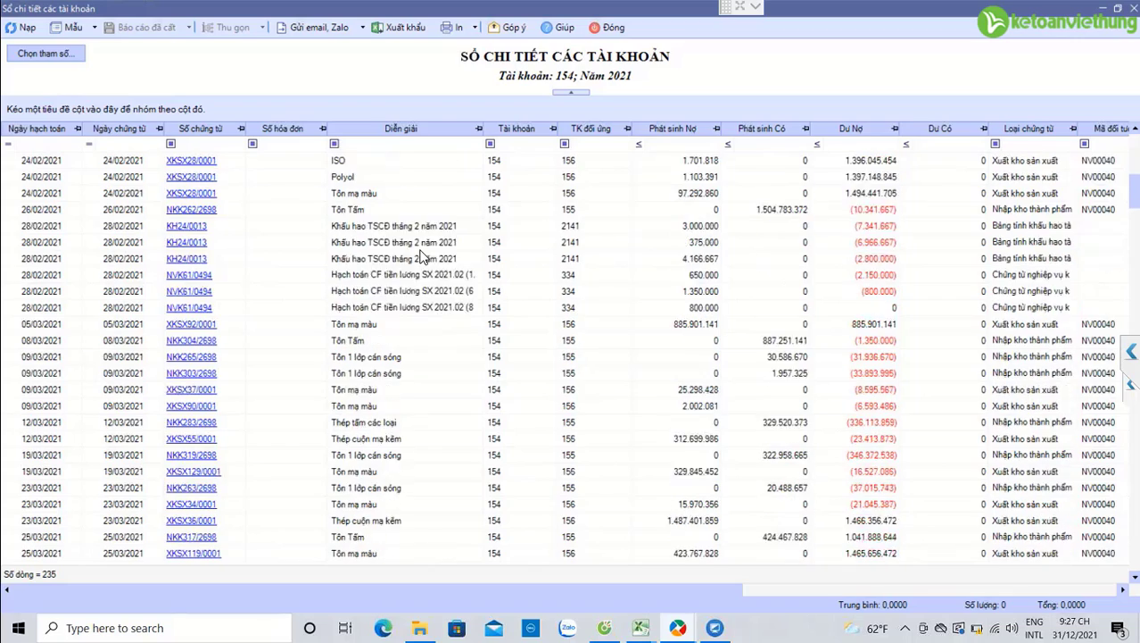
{"action": "scroll", "coordinate": [423, 252], "scroll_direction": "down", "scroll_amount": 5}
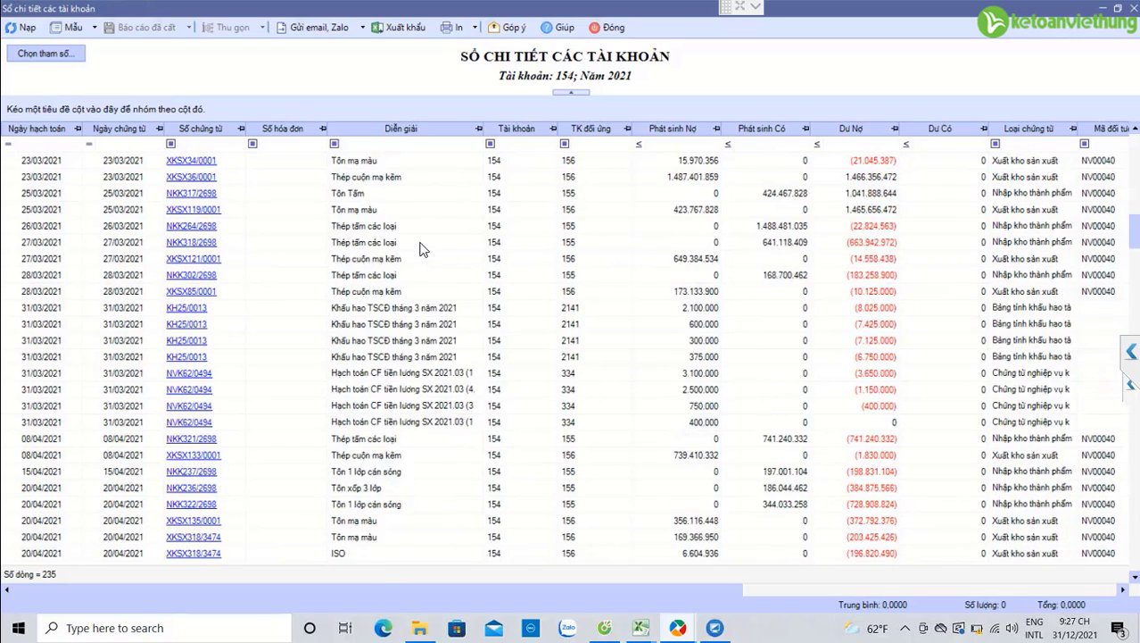
{"action": "scroll", "coordinate": [423, 253], "scroll_direction": "down", "scroll_amount": 5}
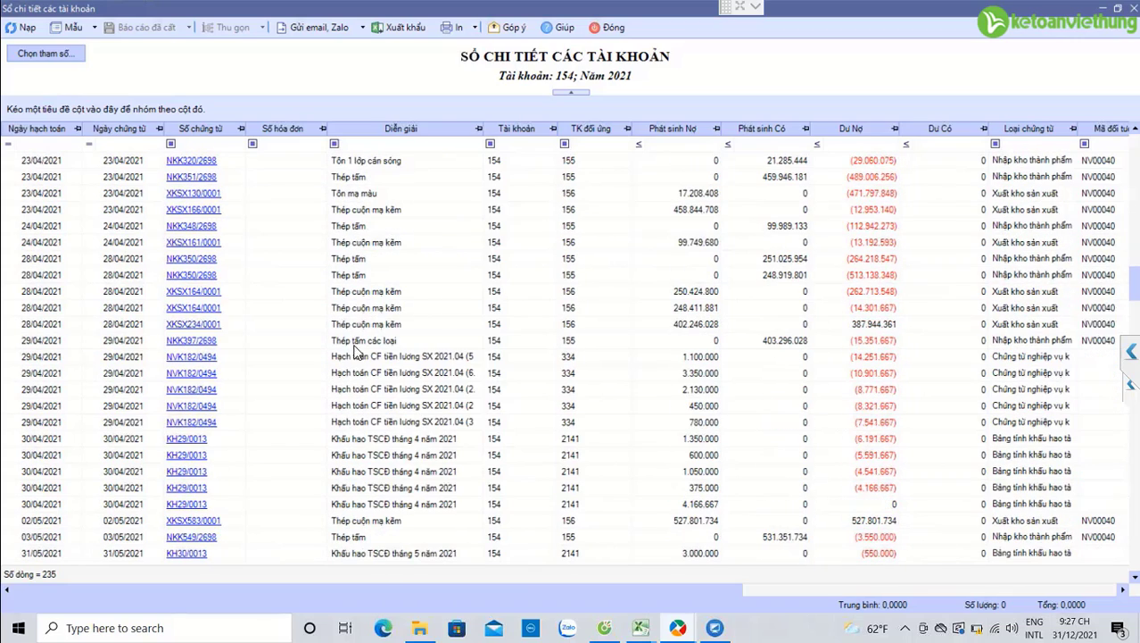
- Examine the account 154 ledger entries from April 2021 to the closing balance, and close the ledger and the balance report
{"action": "left_click", "coordinate": [359, 210]}
{"action": "left_click", "coordinate": [388, 307], "text": "shift"}
{"action": "scroll", "coordinate": [388, 307], "scroll_direction": "down", "scroll_amount": 6}
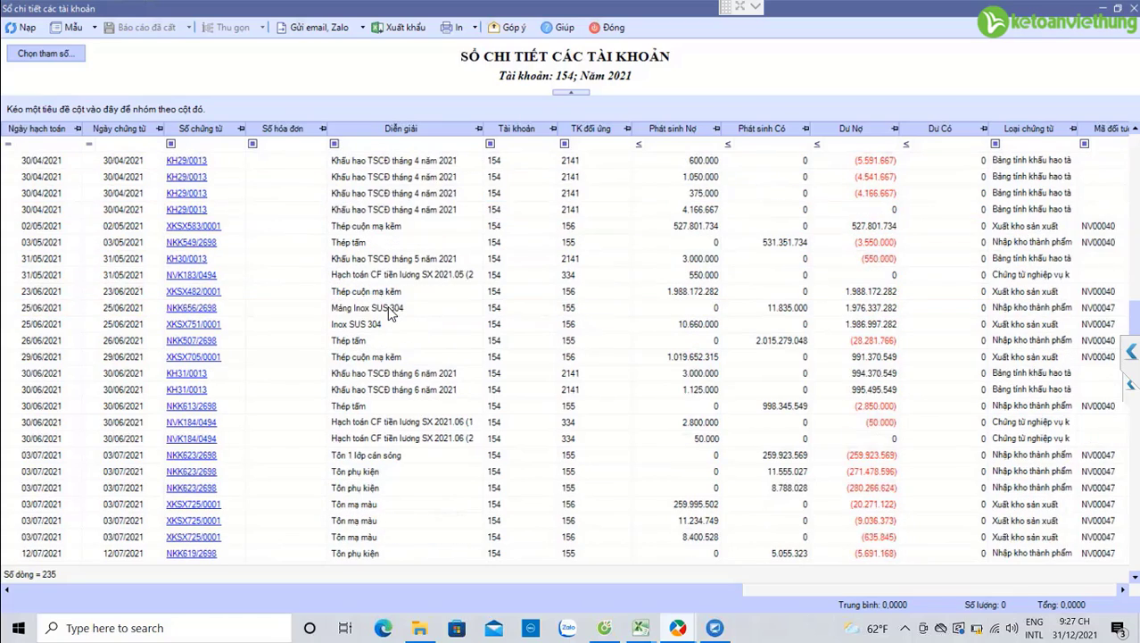
{"action": "scroll", "coordinate": [388, 308], "scroll_direction": "down", "scroll_amount": 13}
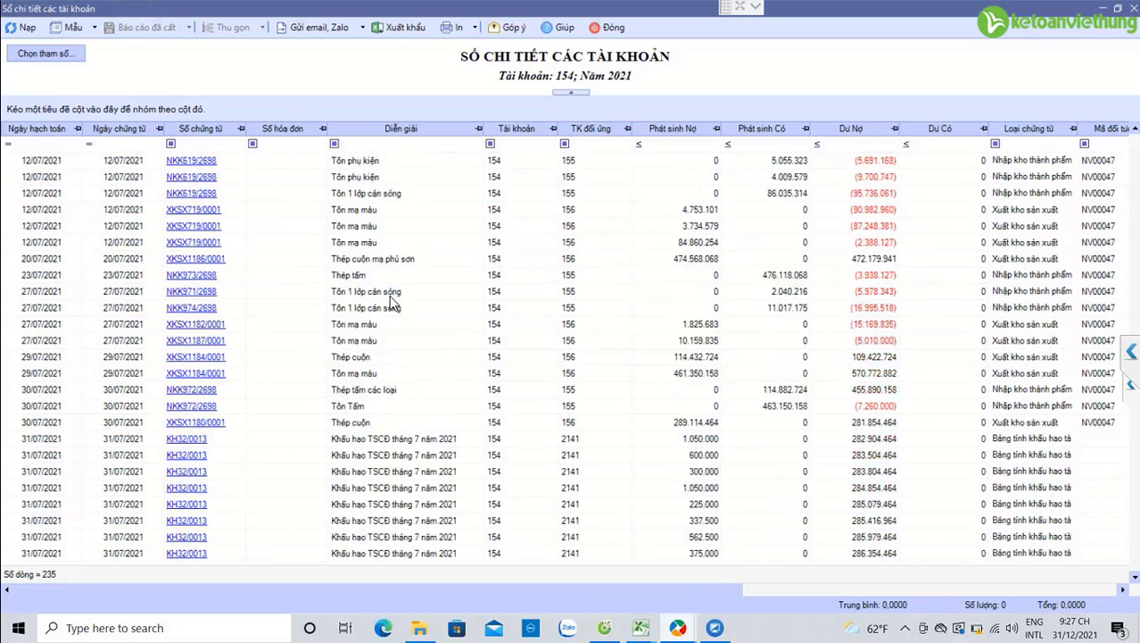
{"action": "scroll", "coordinate": [390, 304], "scroll_direction": "down", "scroll_amount": 20}
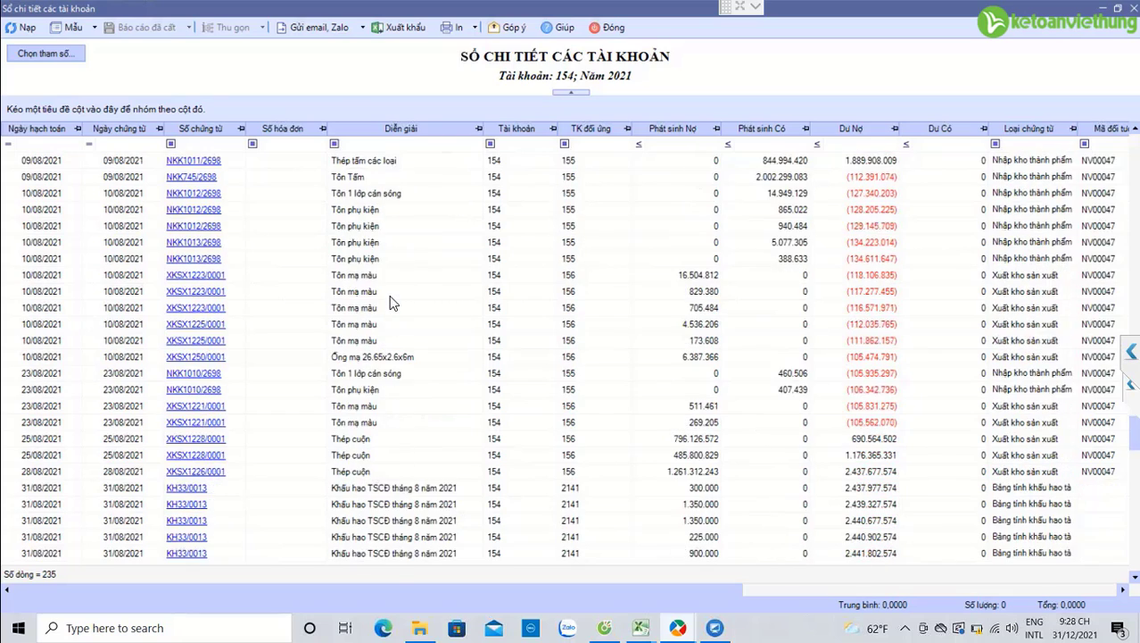
{"action": "scroll", "coordinate": [390, 303], "scroll_direction": "down", "scroll_amount": 8}
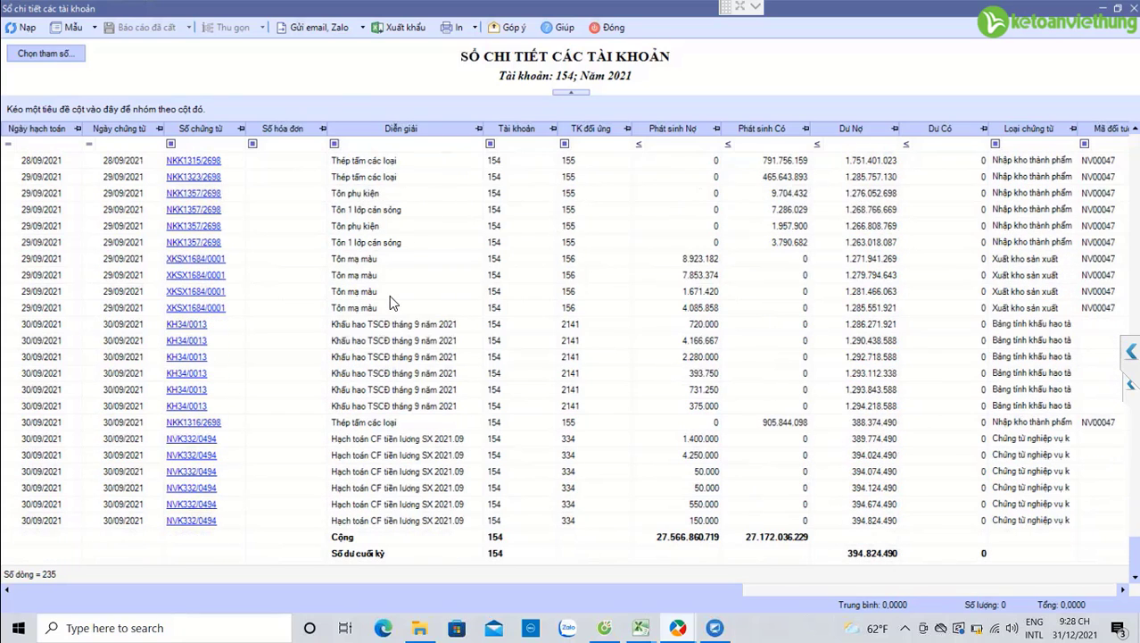
{"action": "left_click", "coordinate": [608, 29]}
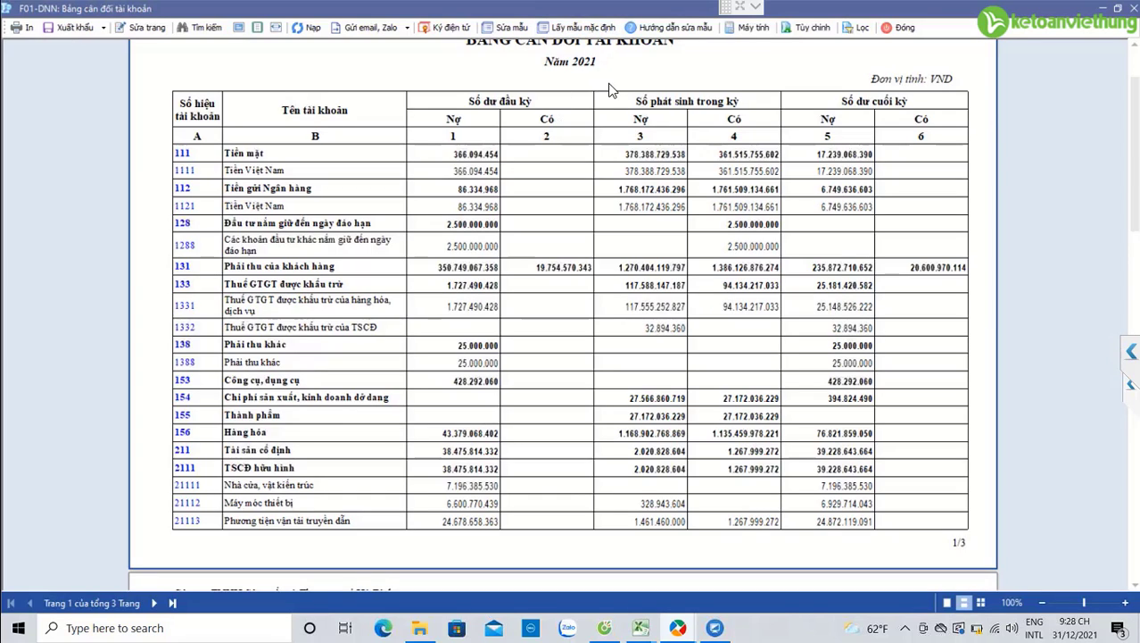
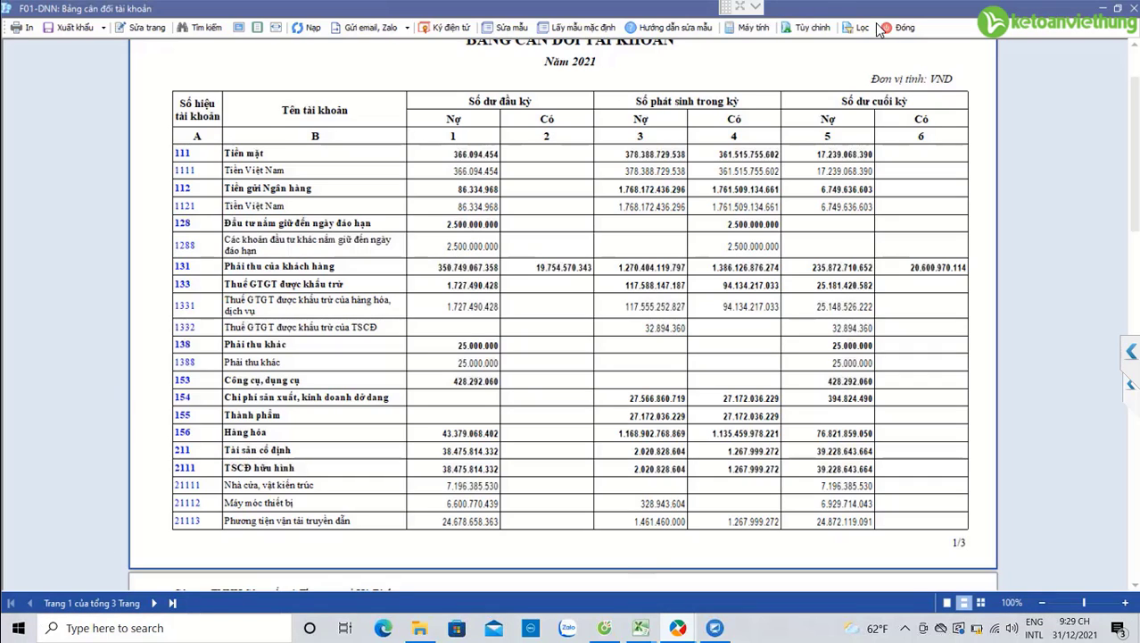
{"action": "left_click", "coordinate": [903, 27]}
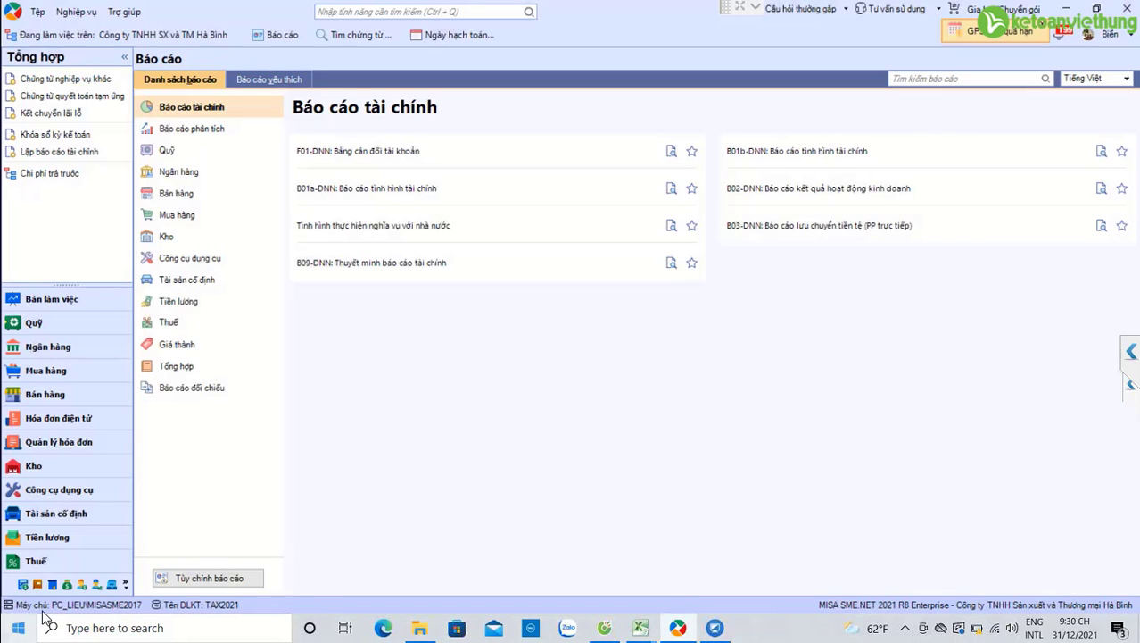
- Load the simple continuous production costing periods (Sản xuất liên tục - Giản đơn) from 01/01/2020 to 31/12/2021
{"action": "left_click", "coordinate": [65, 78]}
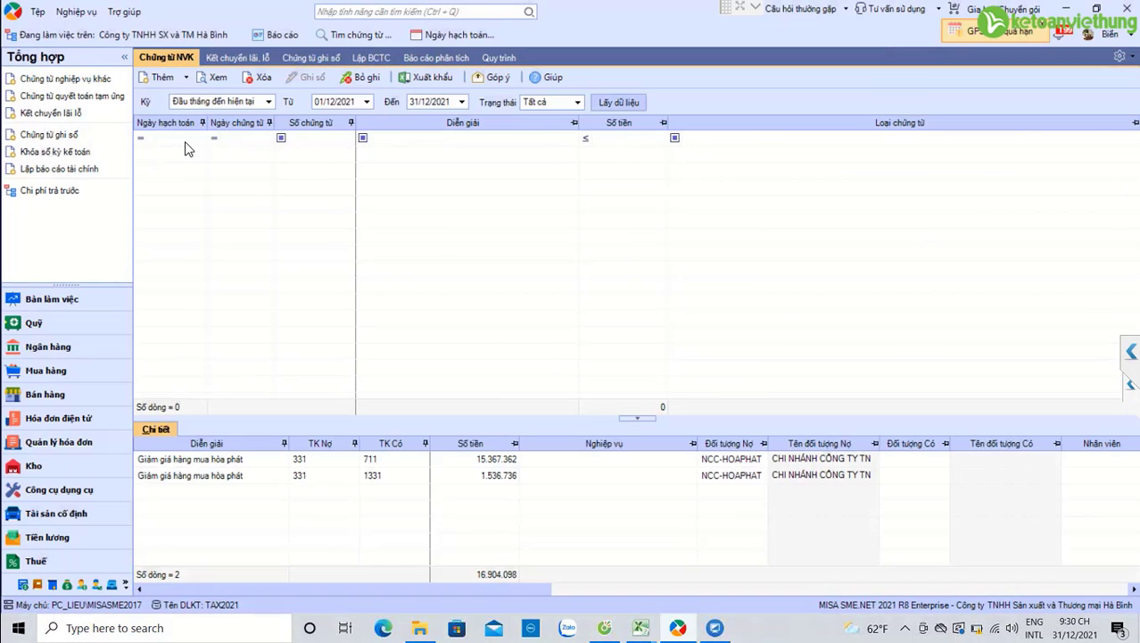
{"action": "left_click", "coordinate": [23, 585]}
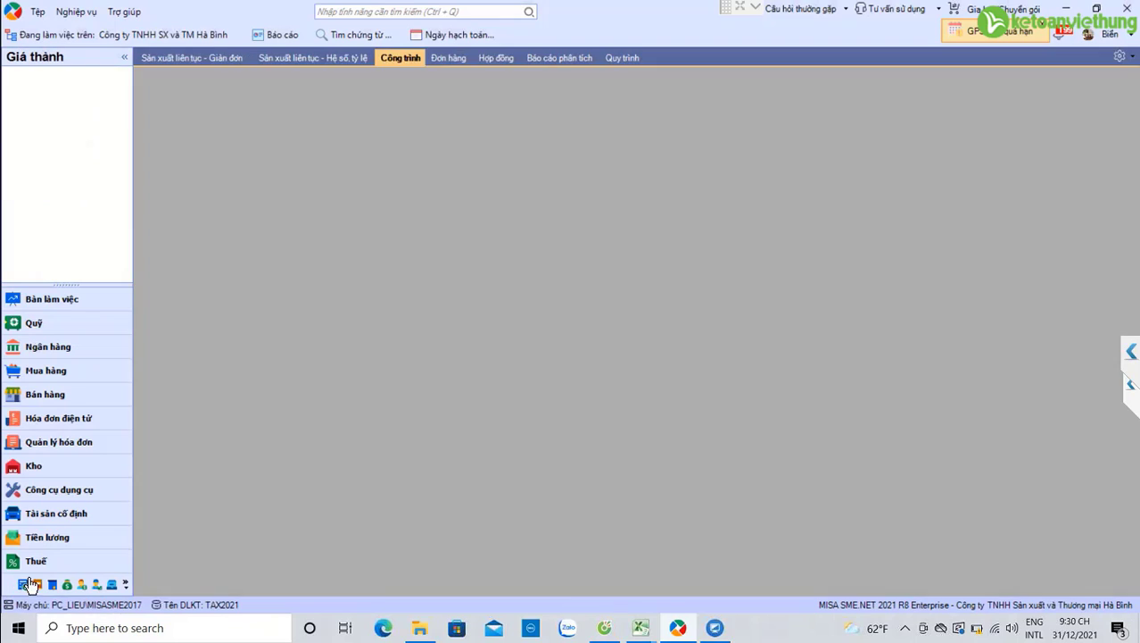
{"action": "left_click", "coordinate": [191, 57]}
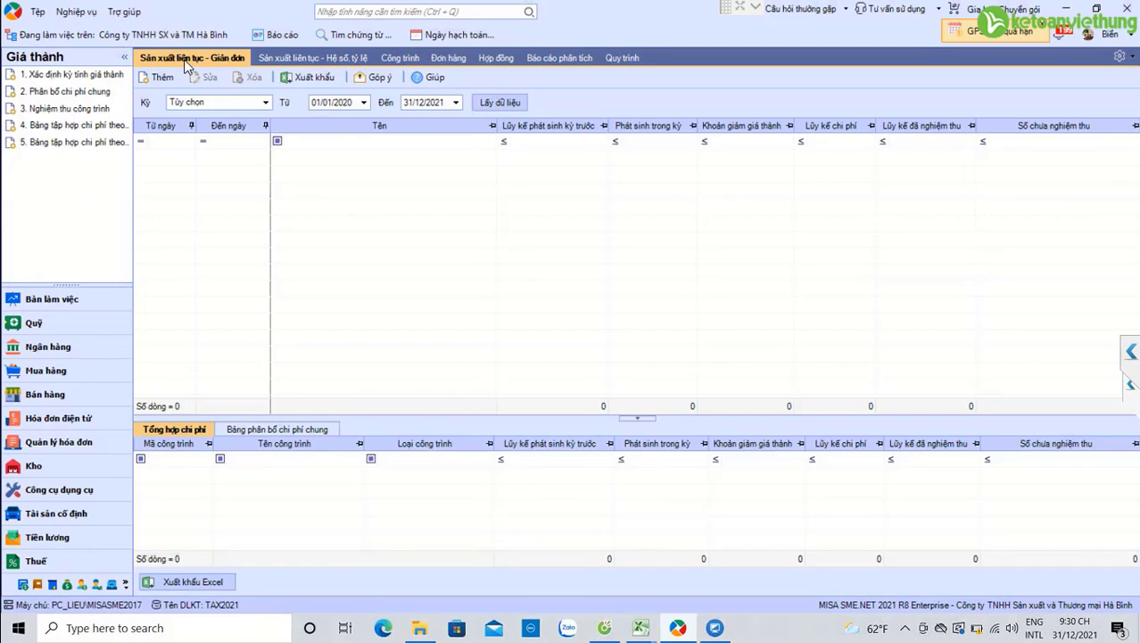
{"action": "left_click", "coordinate": [363, 102]}
{"action": "type", "text": "01/0"}
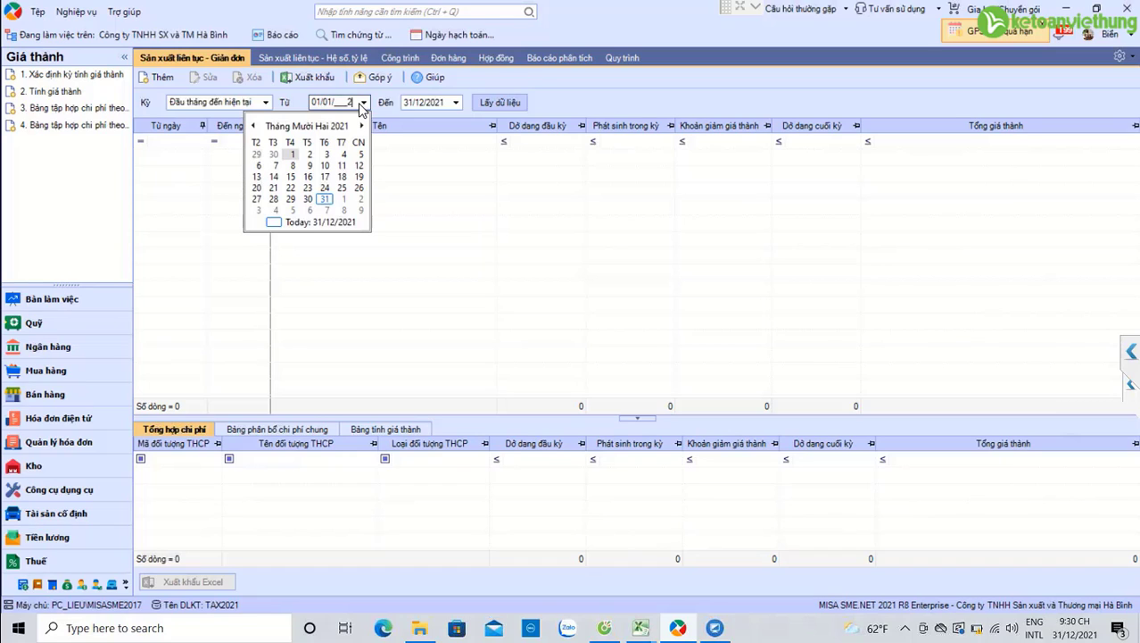
{"action": "type", "text": "1/2020"}
{"action": "left_click", "coordinate": [500, 102]}
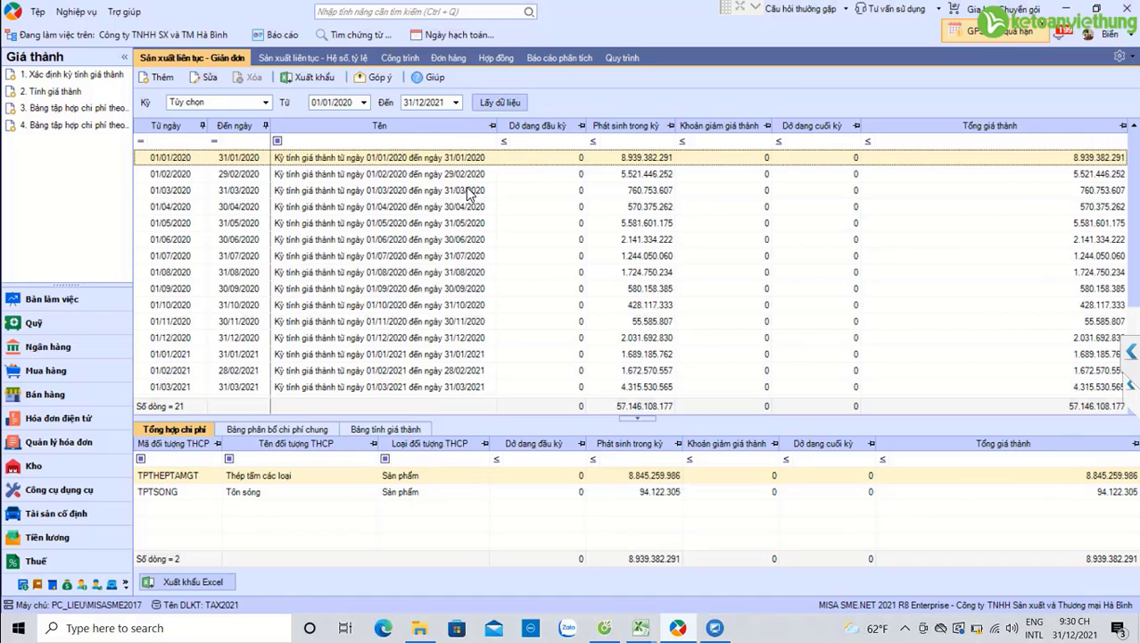
- Review the monthly costing periods from April 2020 to September 2021 with their incurred costs and cost objects
{"action": "left_click", "coordinate": [457, 205]}
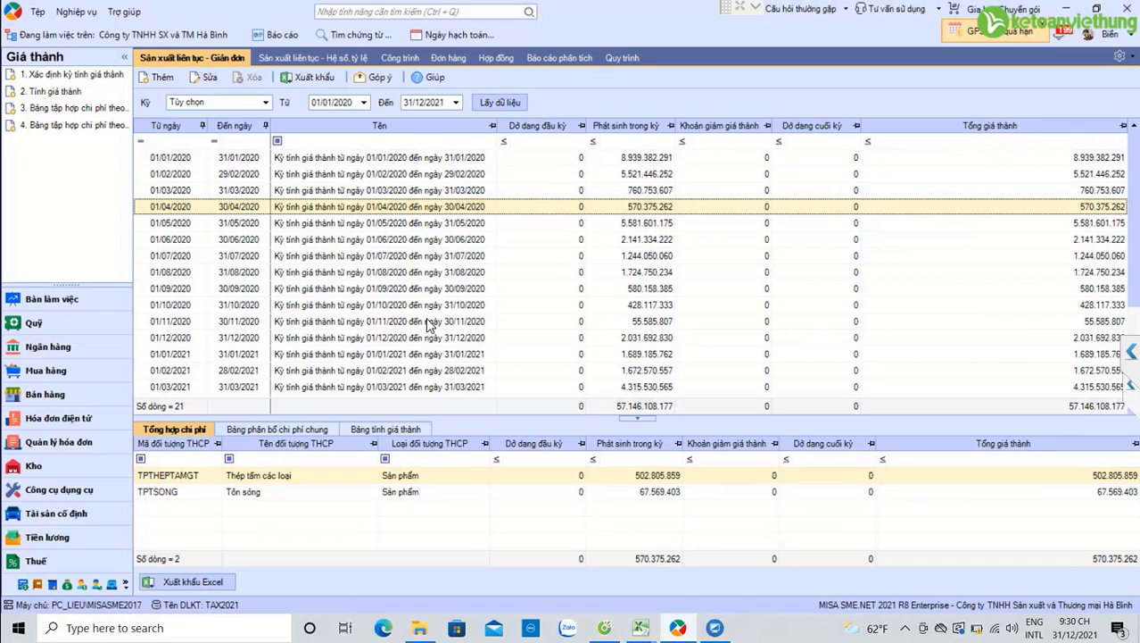
{"action": "scroll", "coordinate": [426, 316], "scroll_direction": "down", "scroll_amount": 1}
{"action": "scroll", "coordinate": [424, 316], "scroll_direction": "down", "scroll_amount": 1}
{"action": "scroll", "coordinate": [422, 316], "scroll_direction": "up", "scroll_amount": 2}
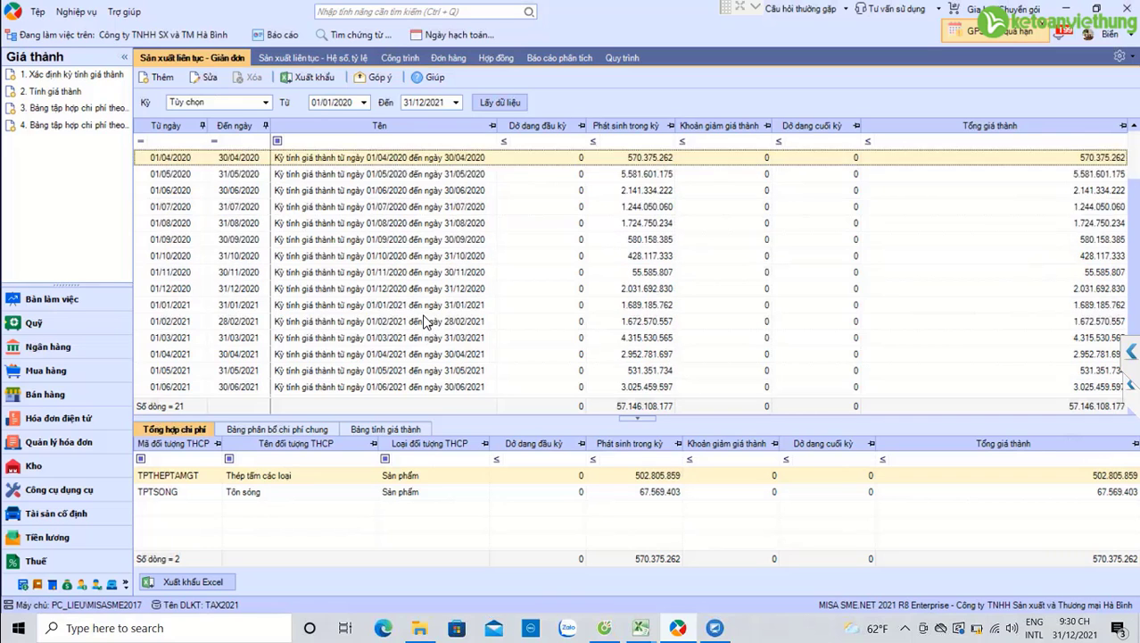
{"action": "scroll", "coordinate": [426, 318], "scroll_direction": "down", "scroll_amount": 2}
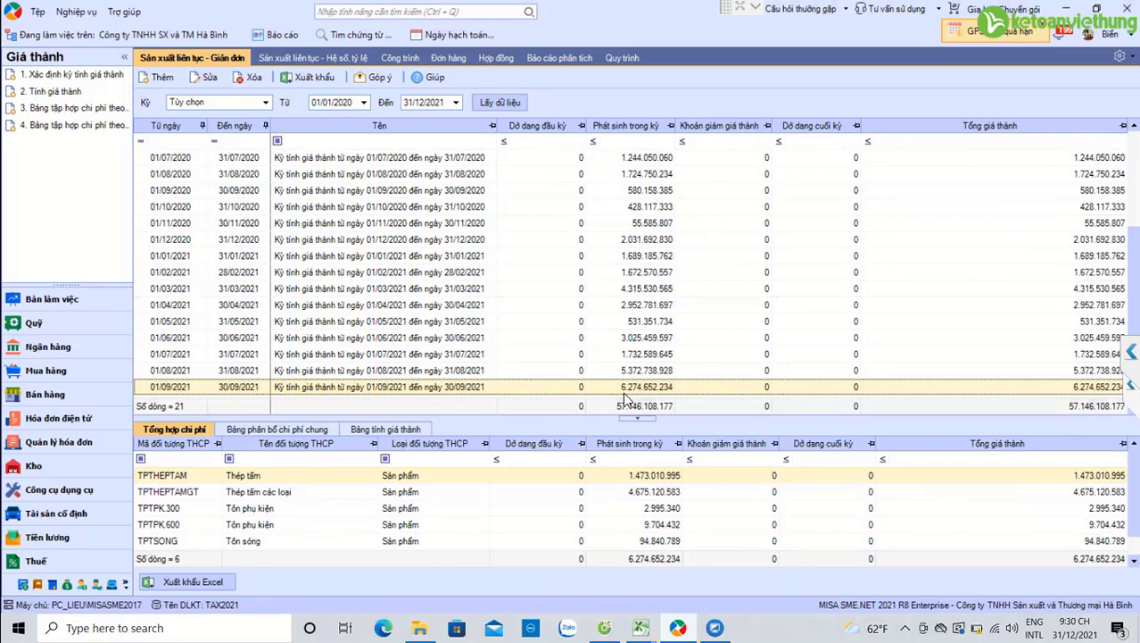
- Switch to the Excel notes and review the trading company's revenue account 5111 and cost of goods sold account 6321 entries
{"action": "key", "text": "alt+Tab"}
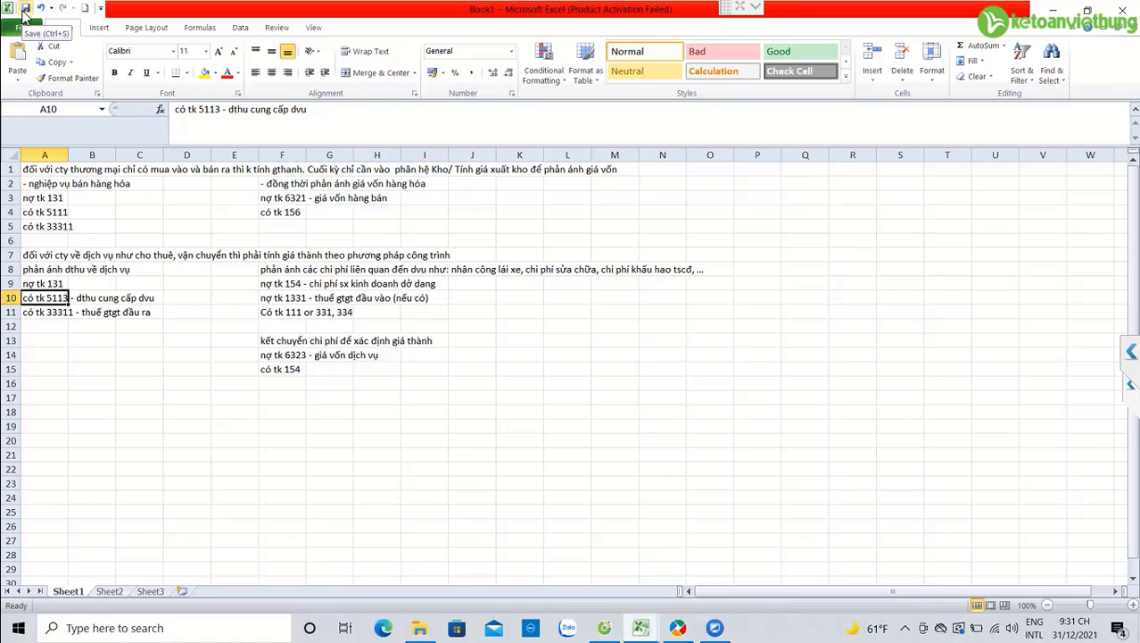
{"action": "left_click", "coordinate": [41, 213]}
{"action": "left_click", "coordinate": [275, 198]}
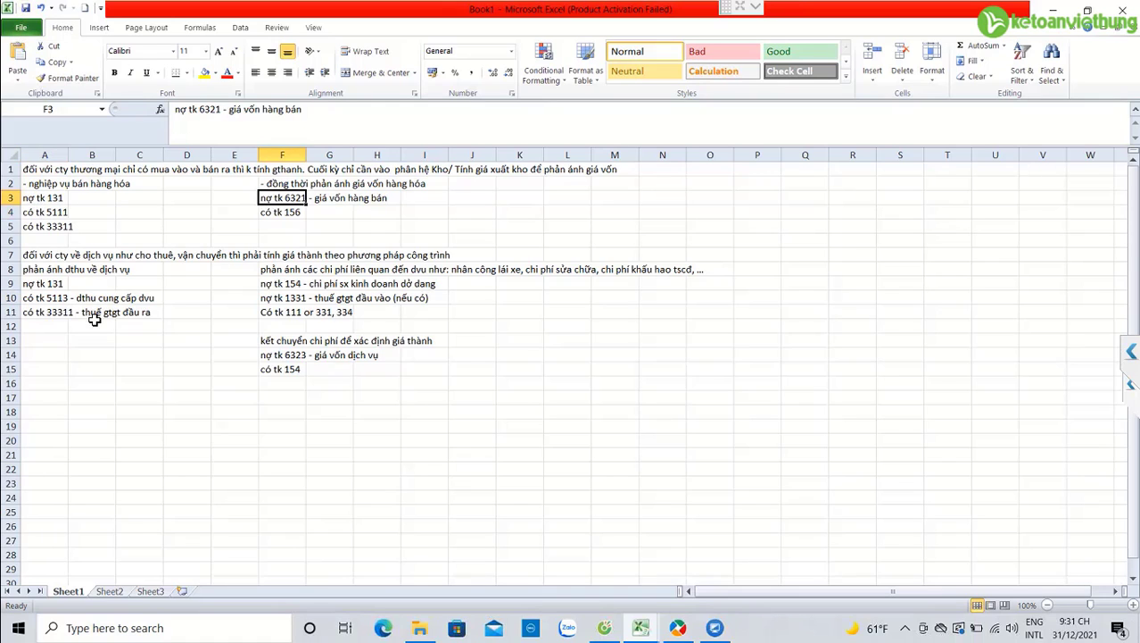
- Switch back to MISA SME, generate the account balance report for 01/01/2020 to 31/12/2020, and examine its account 511 revenue lines
{"action": "key", "text": "alt+Tab"}
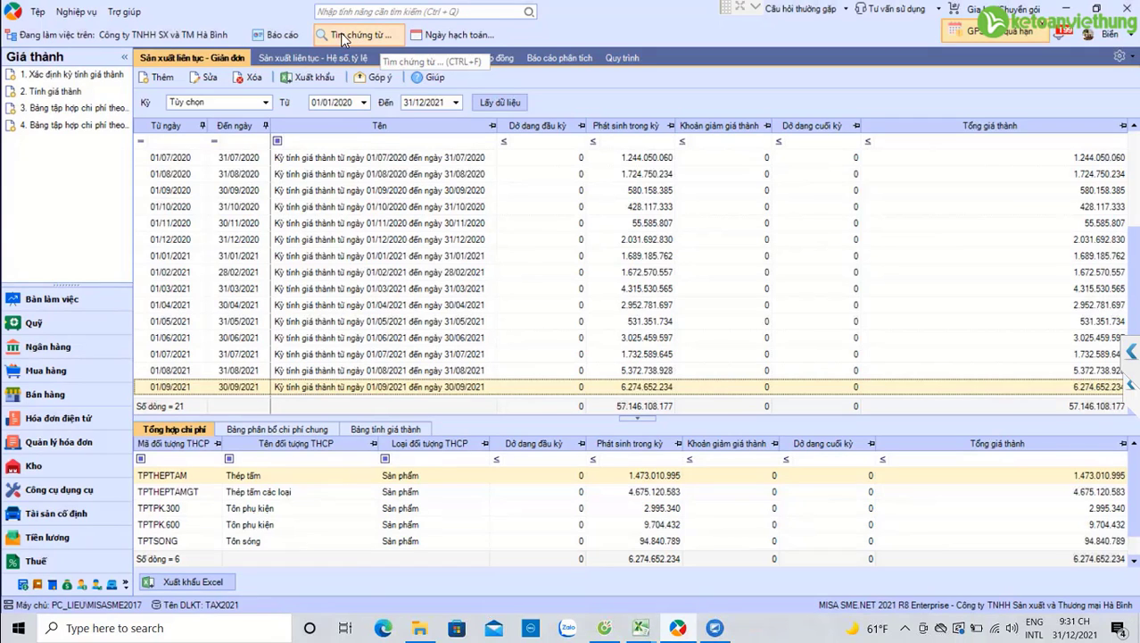
{"action": "left_click", "coordinate": [282, 36]}
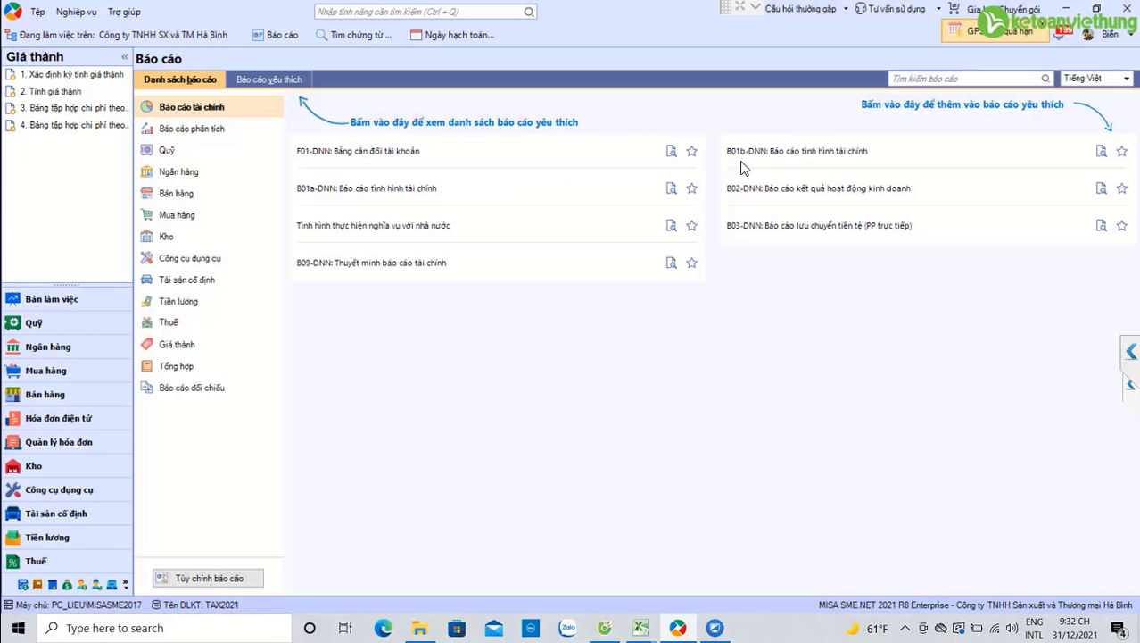
{"action": "left_click", "coordinate": [399, 153]}
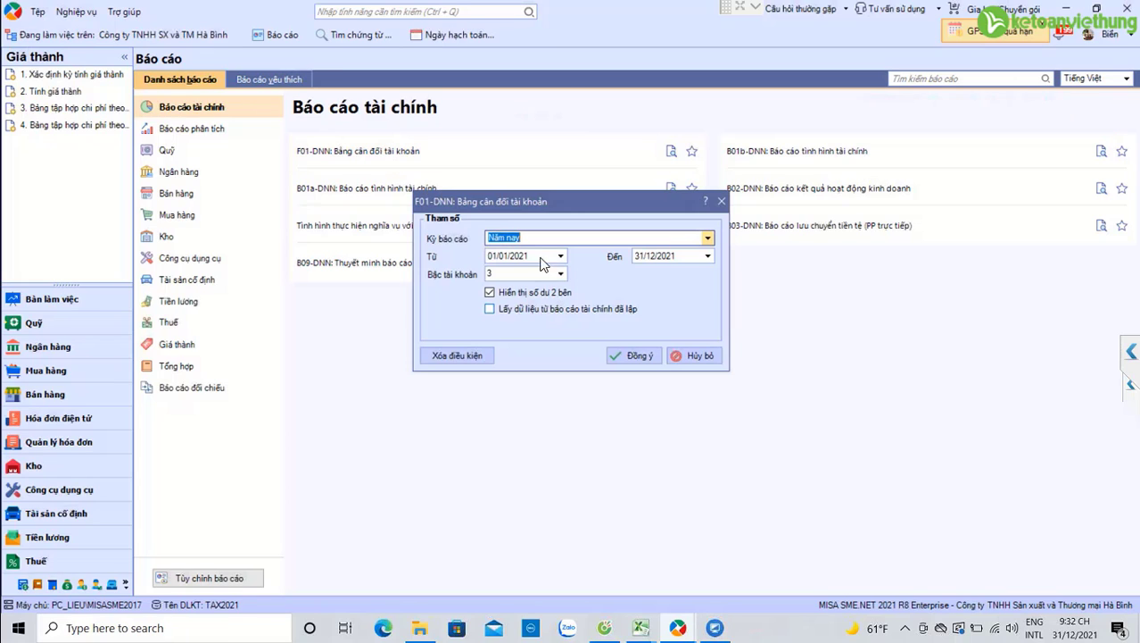
{"action": "left_click", "coordinate": [531, 255]}
{"action": "left_click", "coordinate": [533, 255]}
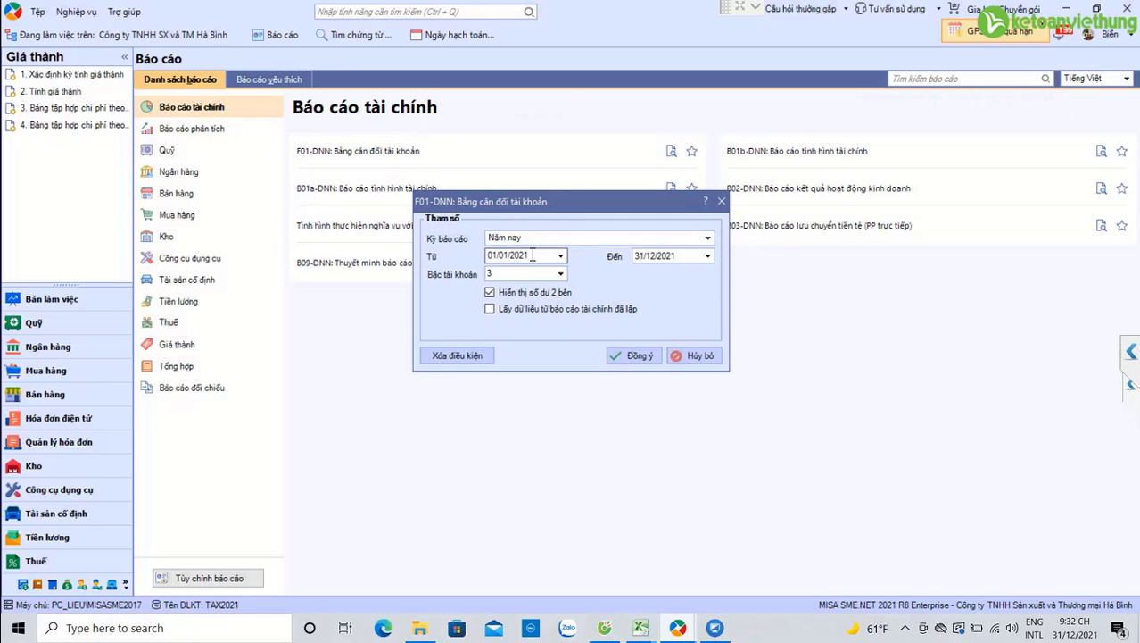
{"action": "left_click", "coordinate": [688, 253]}
{"action": "left_click", "coordinate": [687, 255]}
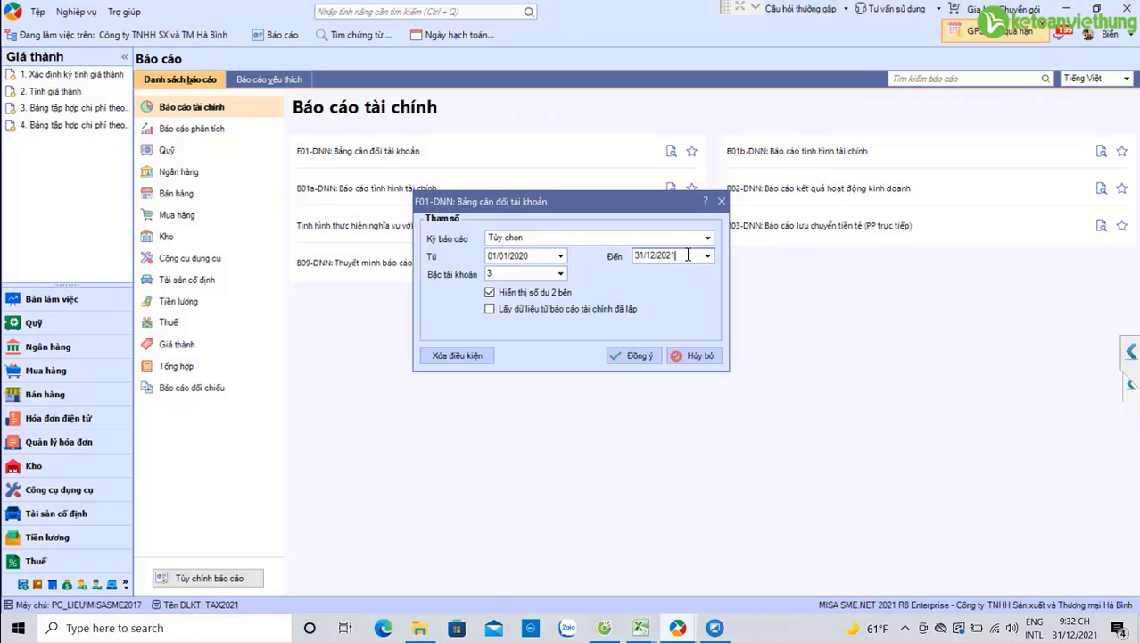
{"action": "left_click", "coordinate": [637, 355]}
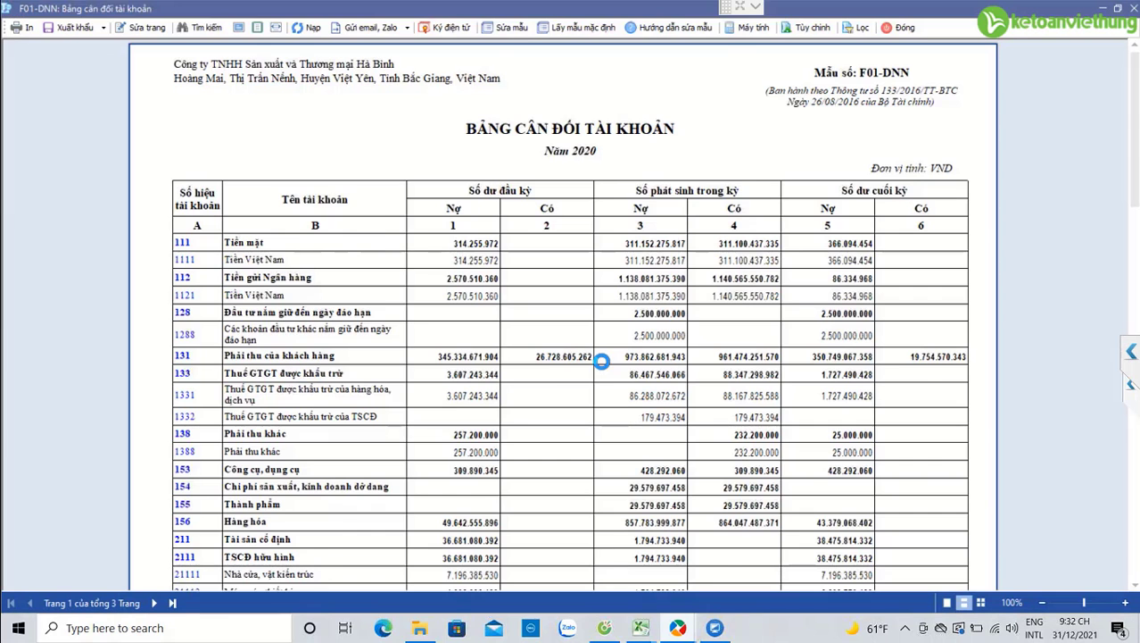
{"action": "scroll", "coordinate": [602, 360], "scroll_direction": "down", "scroll_amount": 15}
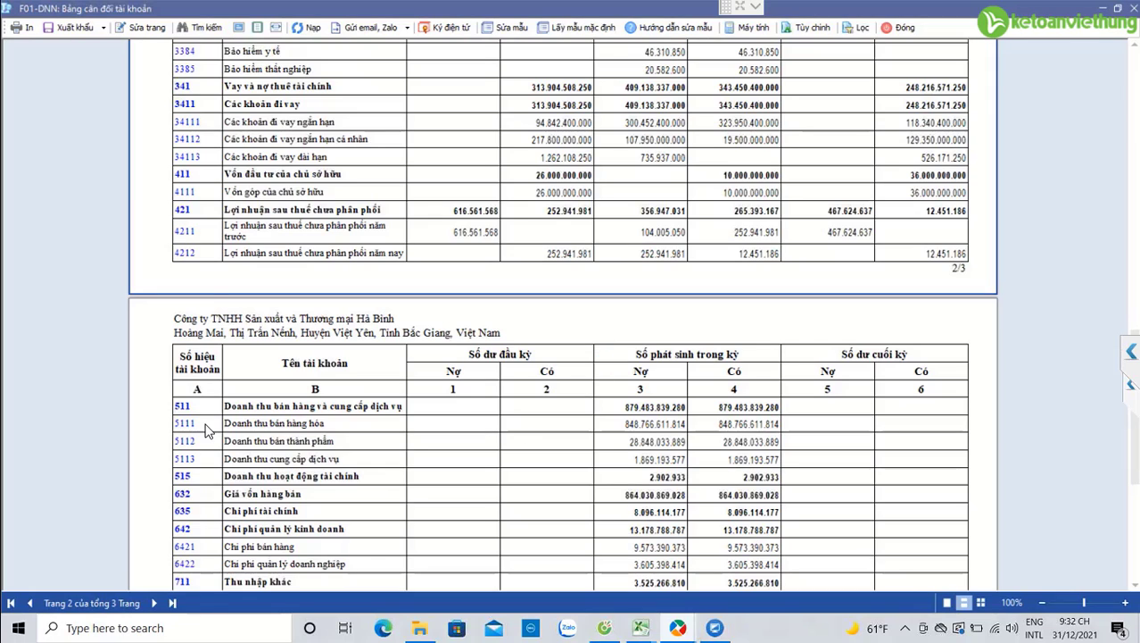